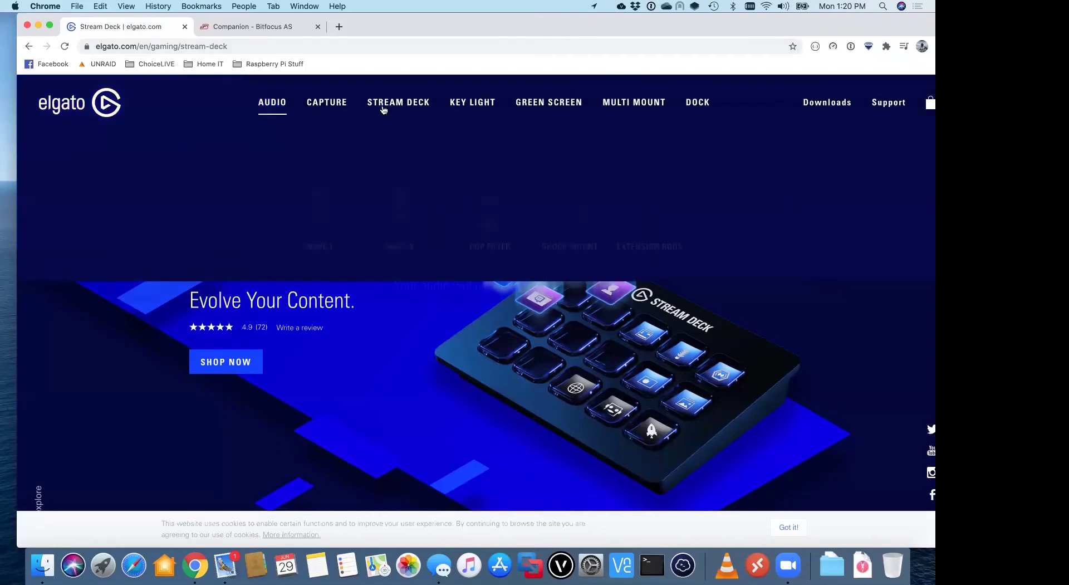
Look over the Elgato Stream Deck models and the Bitfocus Companion download page, then close the browser window.
{"action": "mouse_move", "coordinate": [392, 109]}
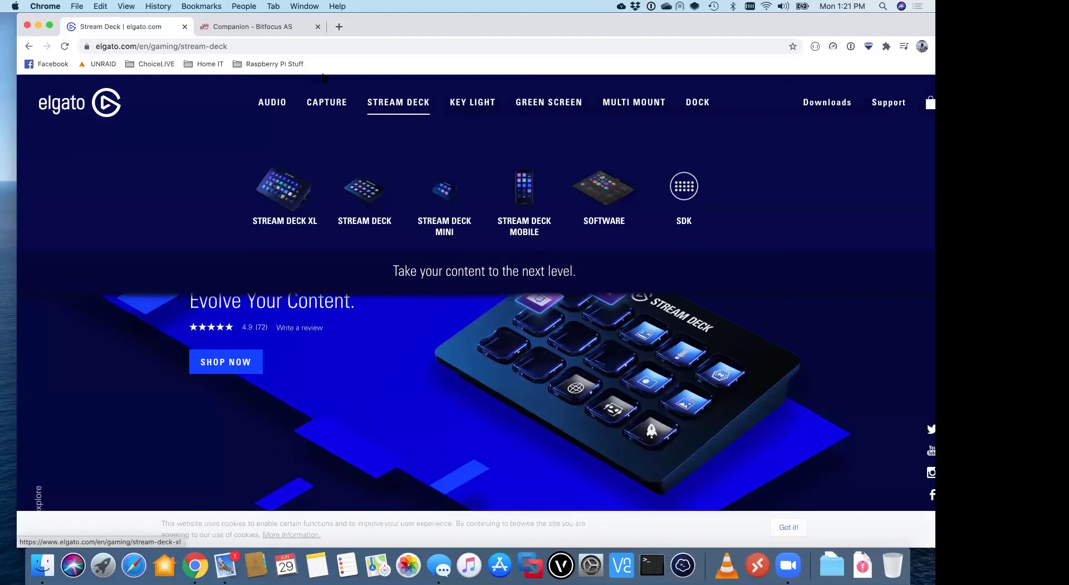
{"action": "left_click", "coordinate": [217, 27]}
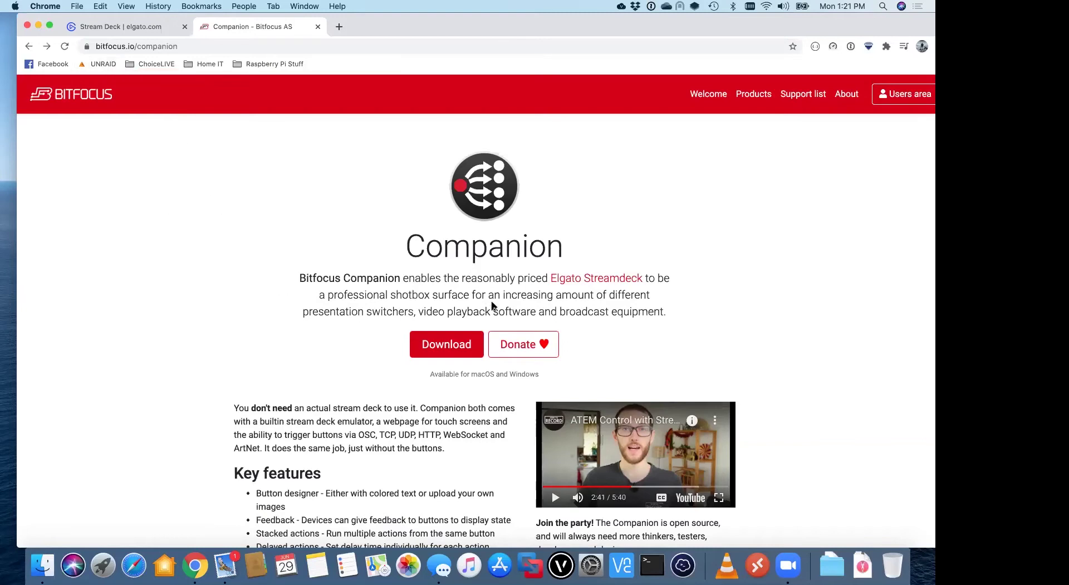
{"action": "left_click", "coordinate": [414, 354]}
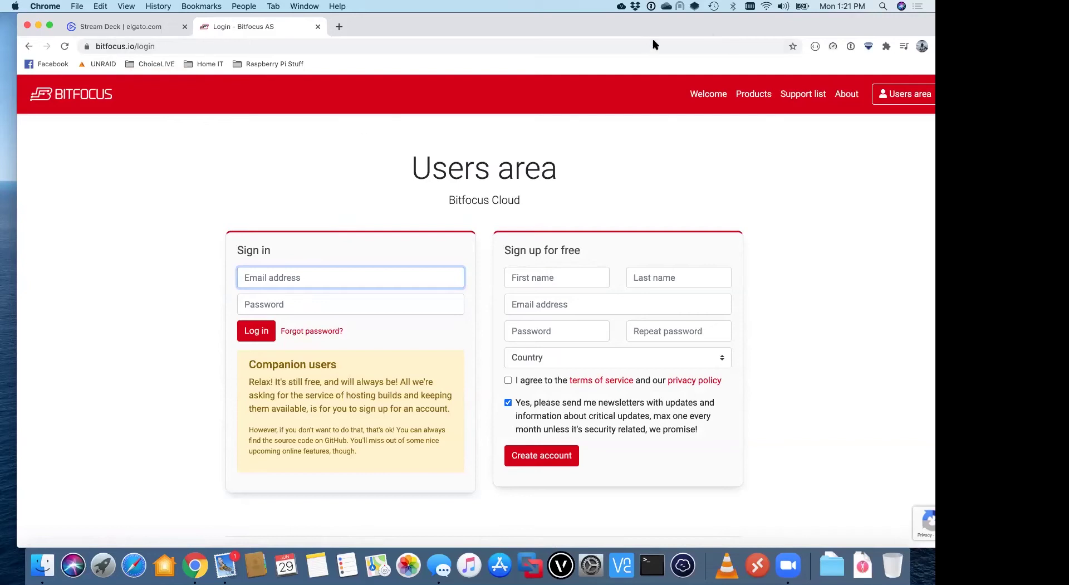
{"action": "key", "text": "ctrl+Up"}
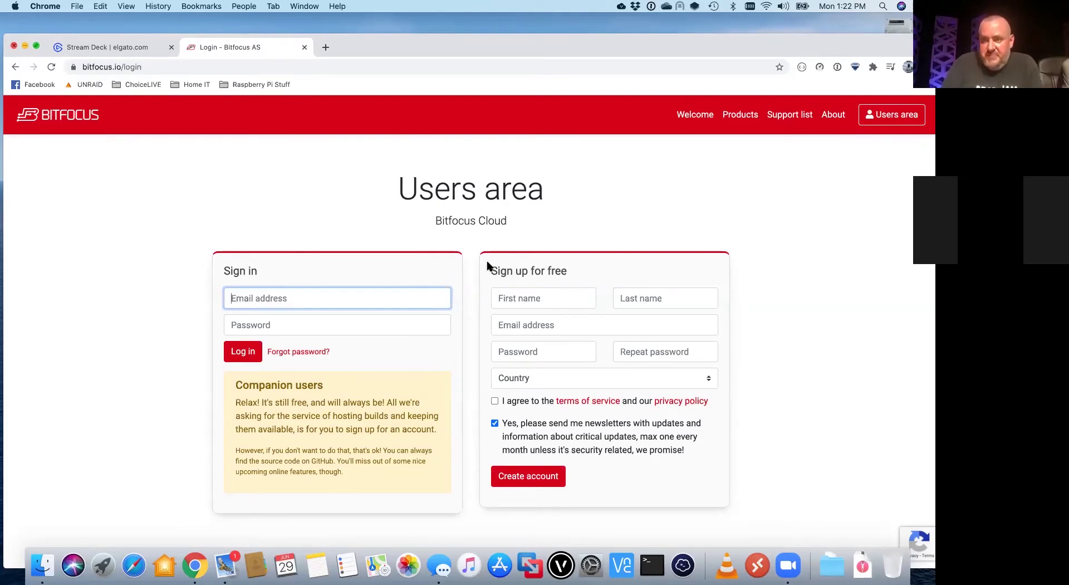
{"action": "key", "text": "super+shift+w"}
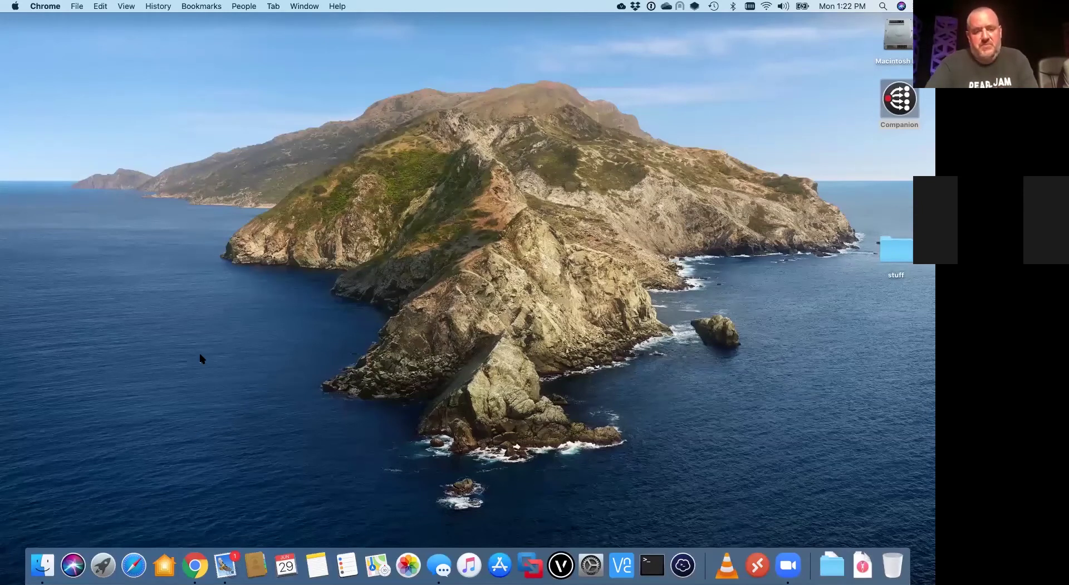
{"action": "key", "text": "F4"}
{"action": "type", "text": "com"}
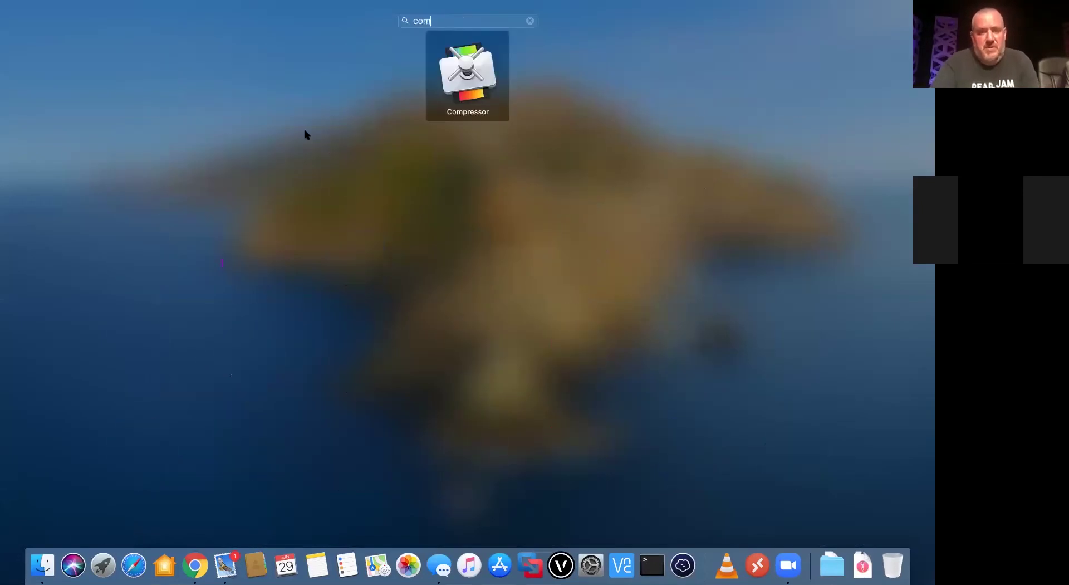
{"action": "key", "text": "BackSpace"}
{"action": "key", "text": "BackSpace"}
{"action": "key", "text": "BackSpace"}
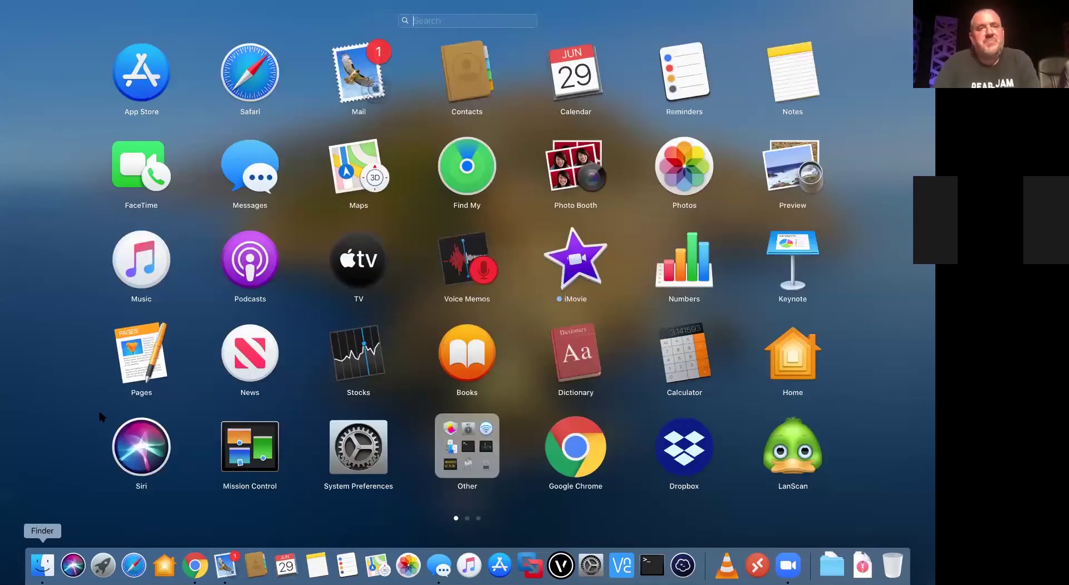
Start the Companion application from the Desktop folder in Finder and launch its admin GUI.
{"action": "left_click", "coordinate": [278, 82]}
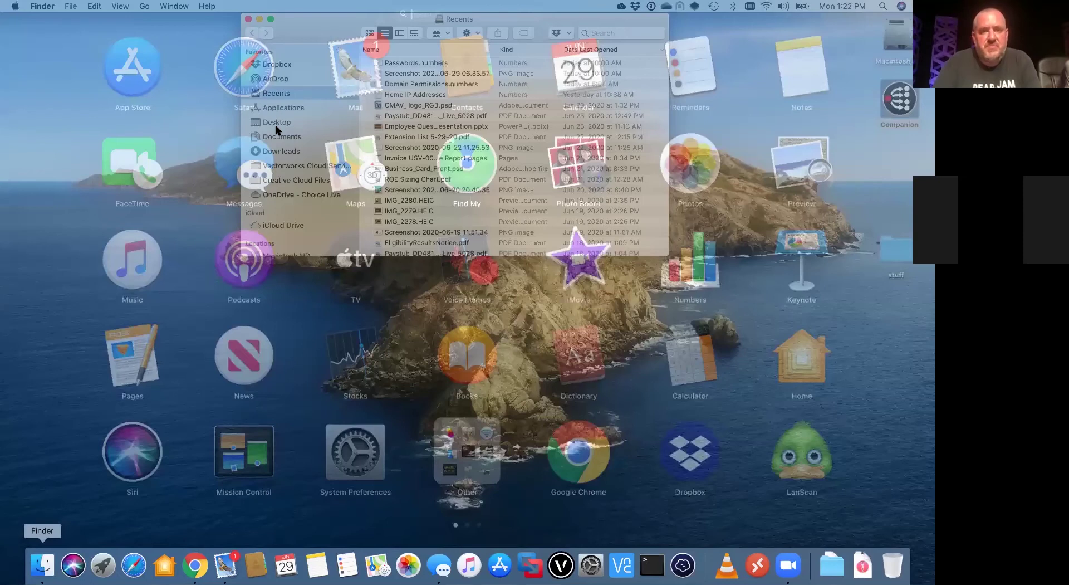
{"action": "key", "text": "super+shift+d"}
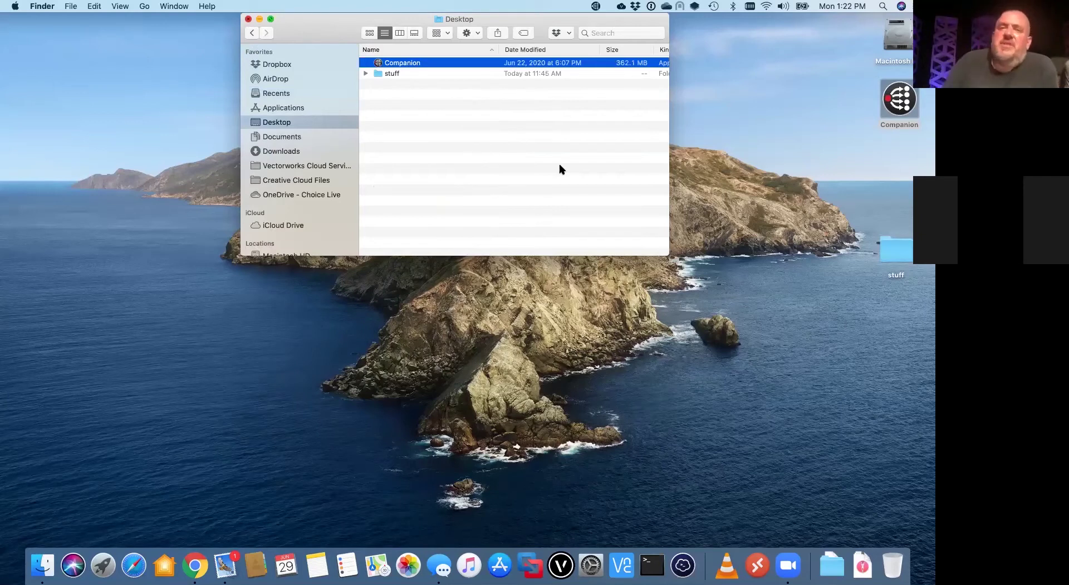
{"action": "key", "text": "super+w"}
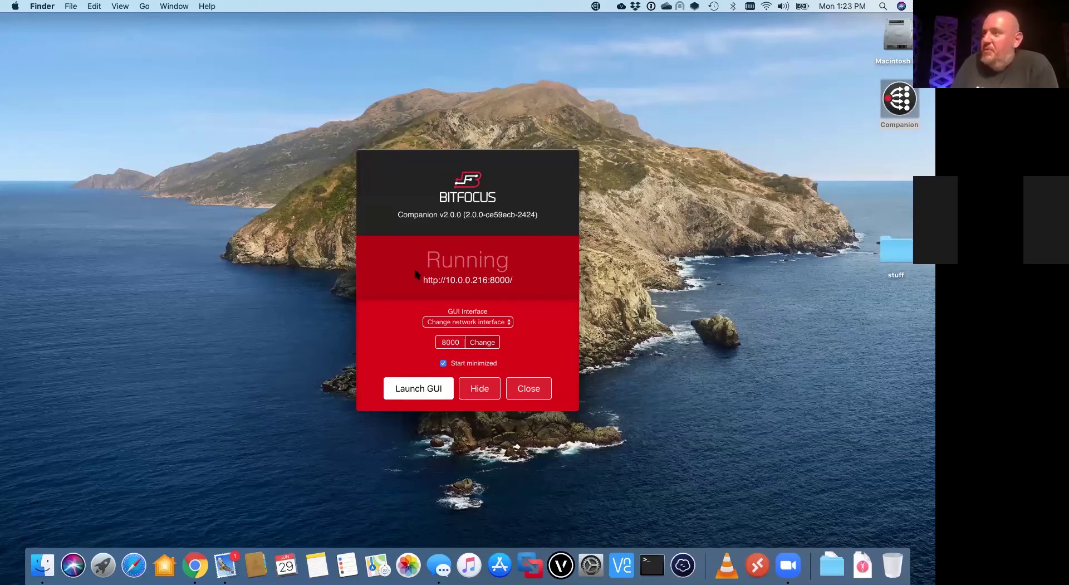
{"action": "left_click", "coordinate": [416, 389]}
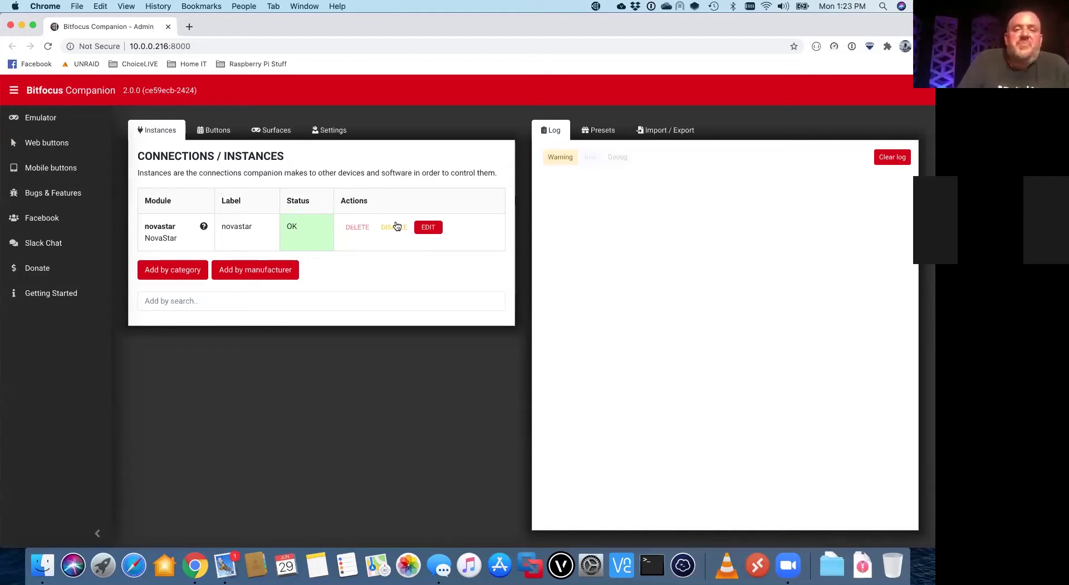
Delete the existing novastar instance and add a new NovaStar NovaPro HD instance by searching for "nova".
{"action": "left_click", "coordinate": [359, 229]}
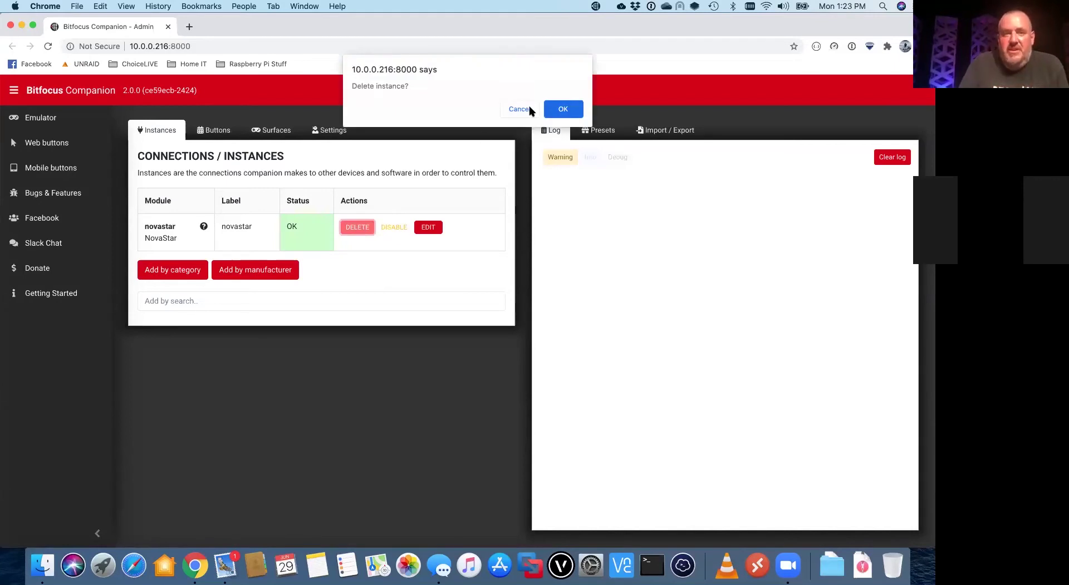
{"action": "left_click", "coordinate": [562, 109]}
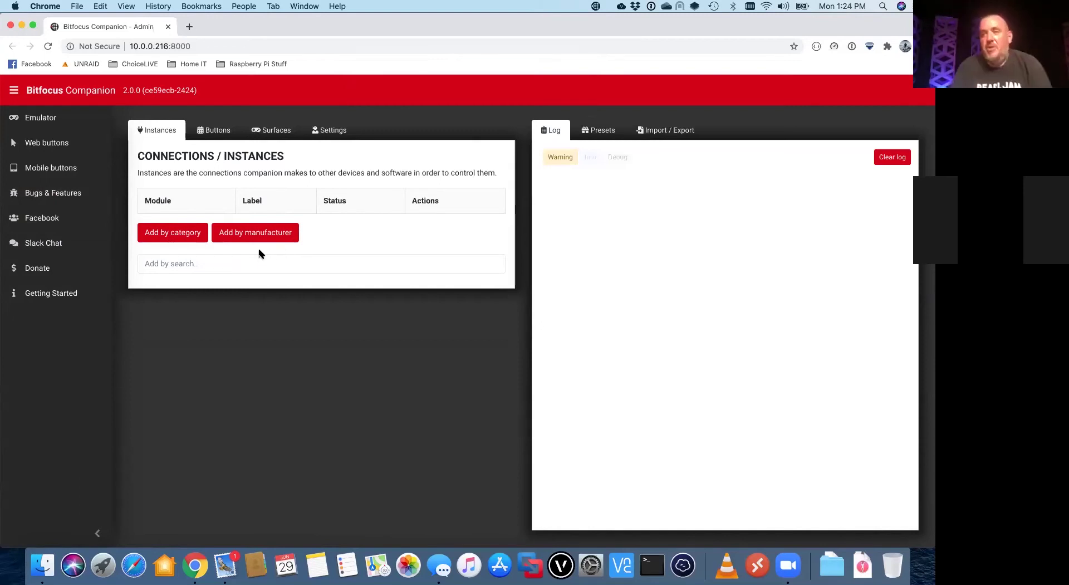
{"action": "left_click", "coordinate": [178, 265]}
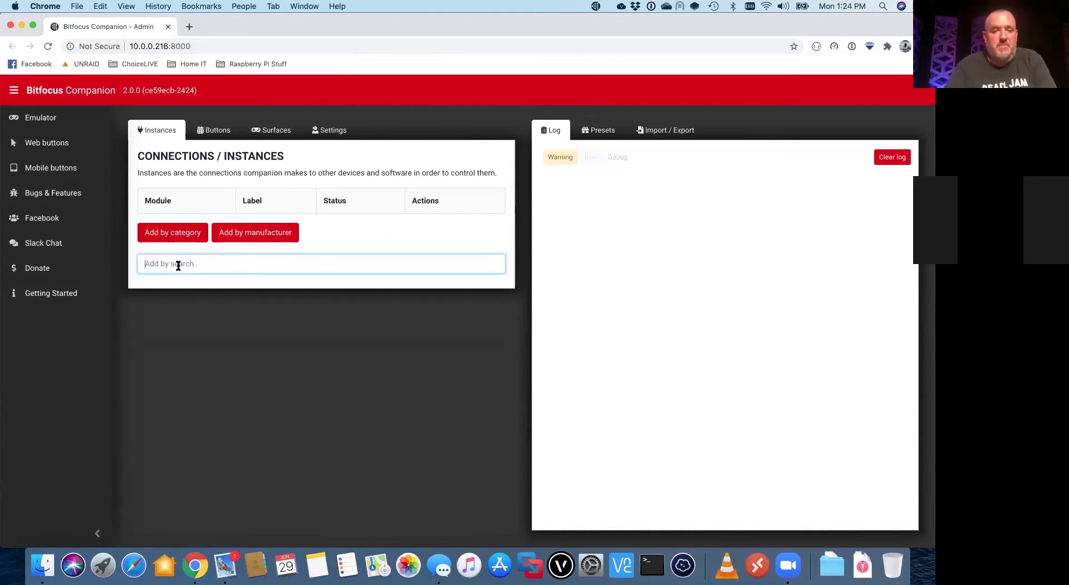
{"action": "type", "text": "nova"}
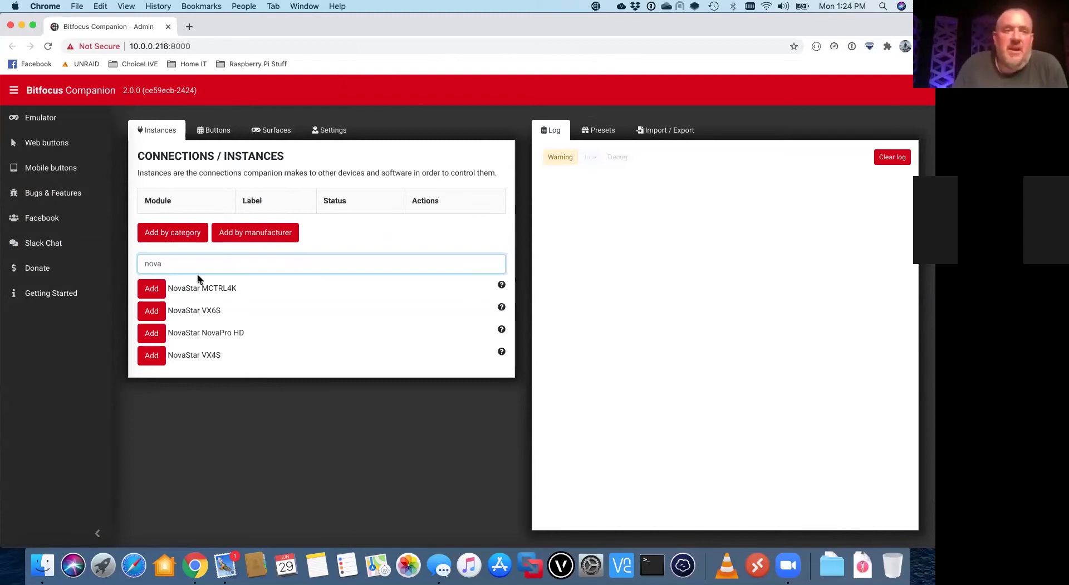
{"action": "left_click", "coordinate": [159, 338]}
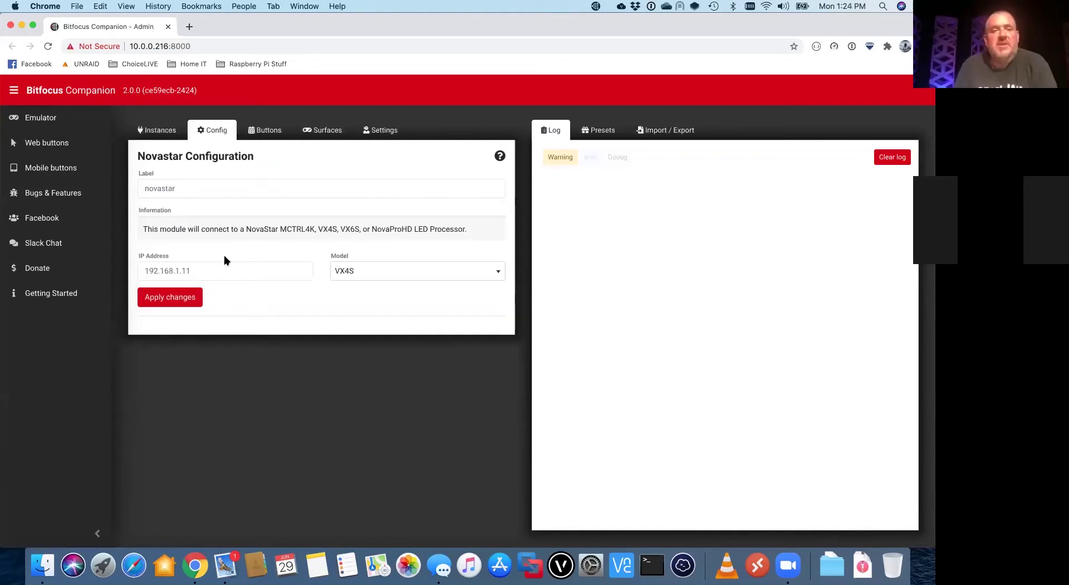
Configure the novastar instance with IP address 10.0.0.120 and model NovaPro HD, apply the changes, and return to the instances overview.
{"action": "left_click", "coordinate": [212, 270]}
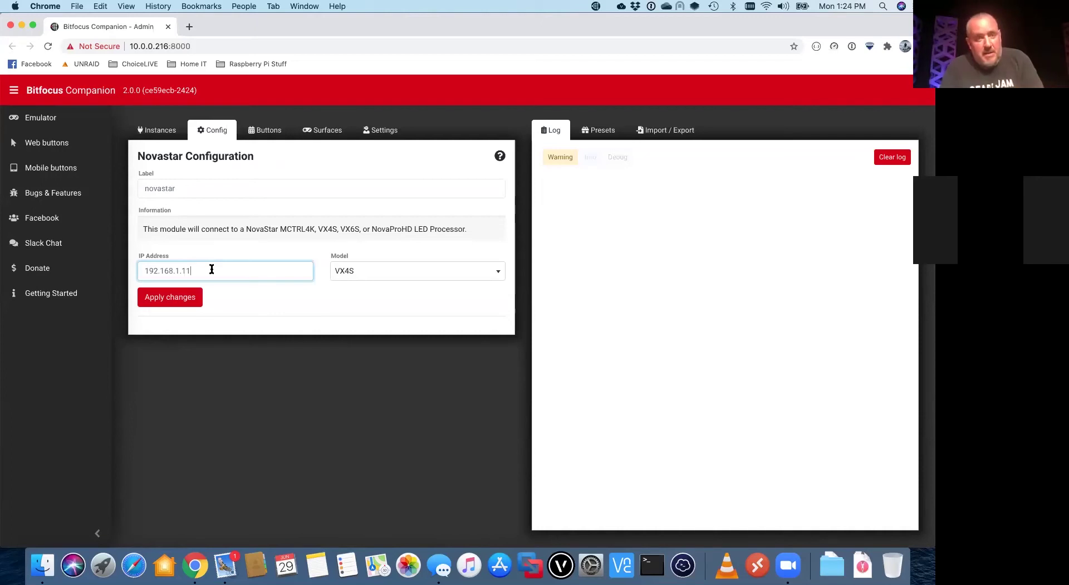
{"action": "key", "text": "super+a"}
{"action": "type", "text": "10"}
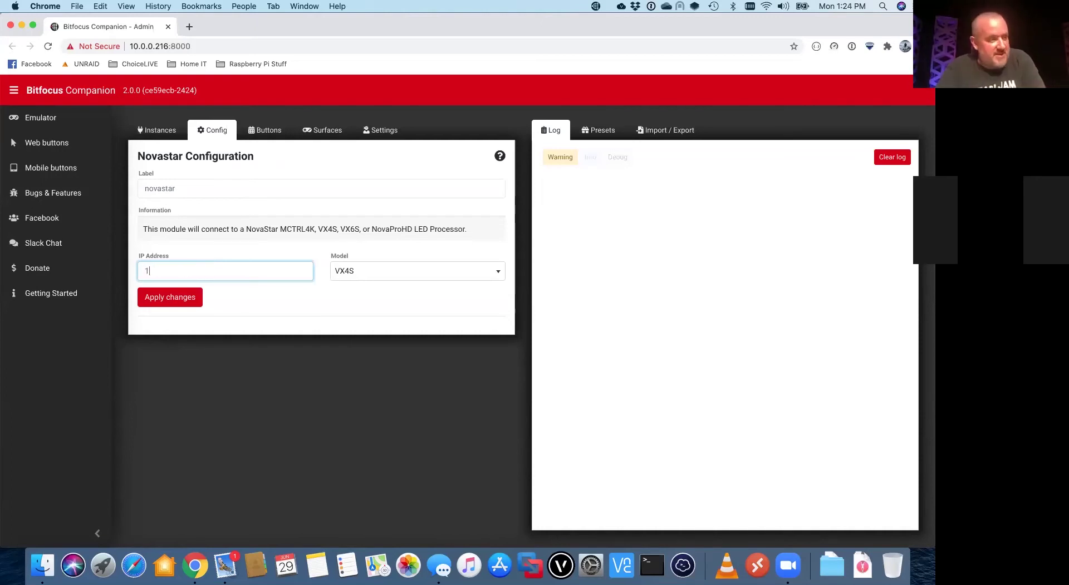
{"action": "type", "text": ".0"}
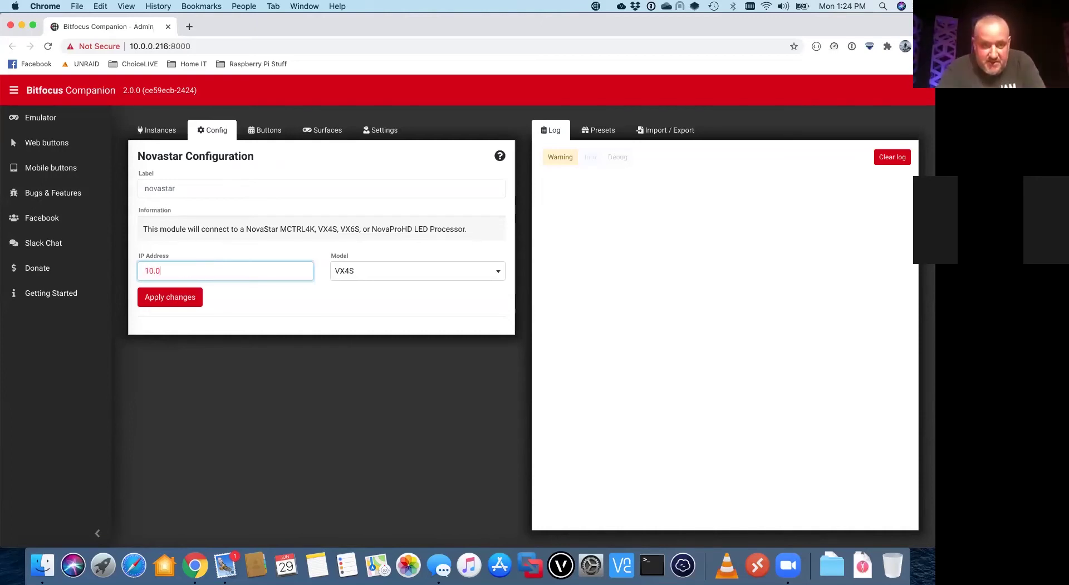
{"action": "type", "text": ".0.120"}
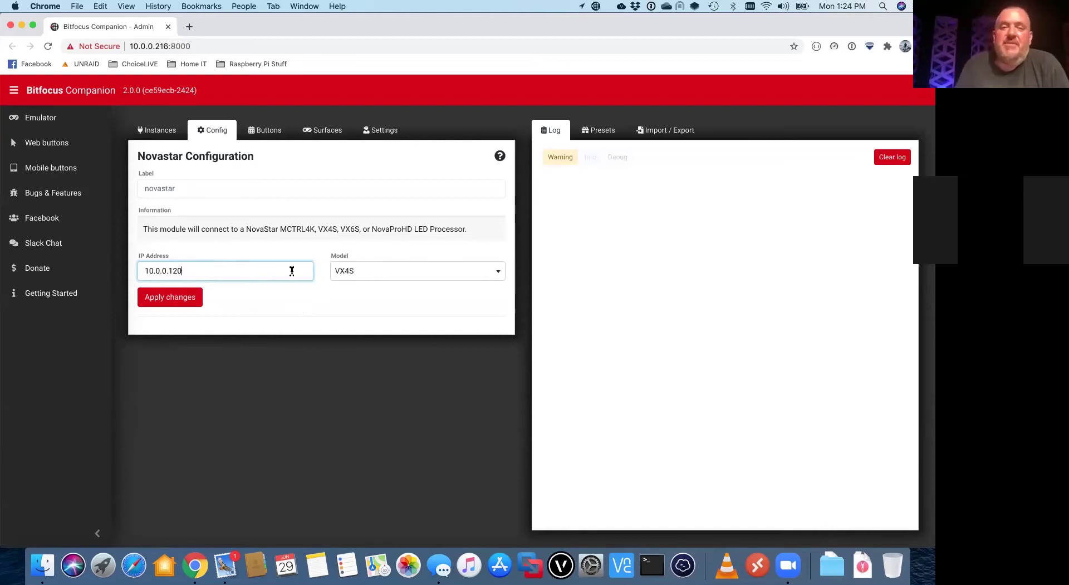
{"action": "left_click", "coordinate": [363, 271]}
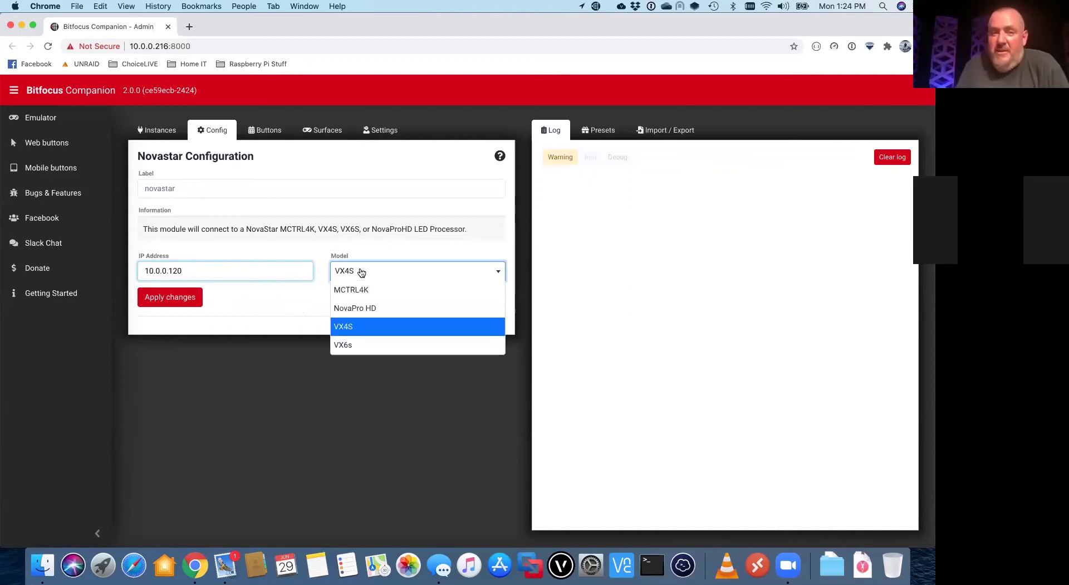
{"action": "left_click", "coordinate": [363, 308]}
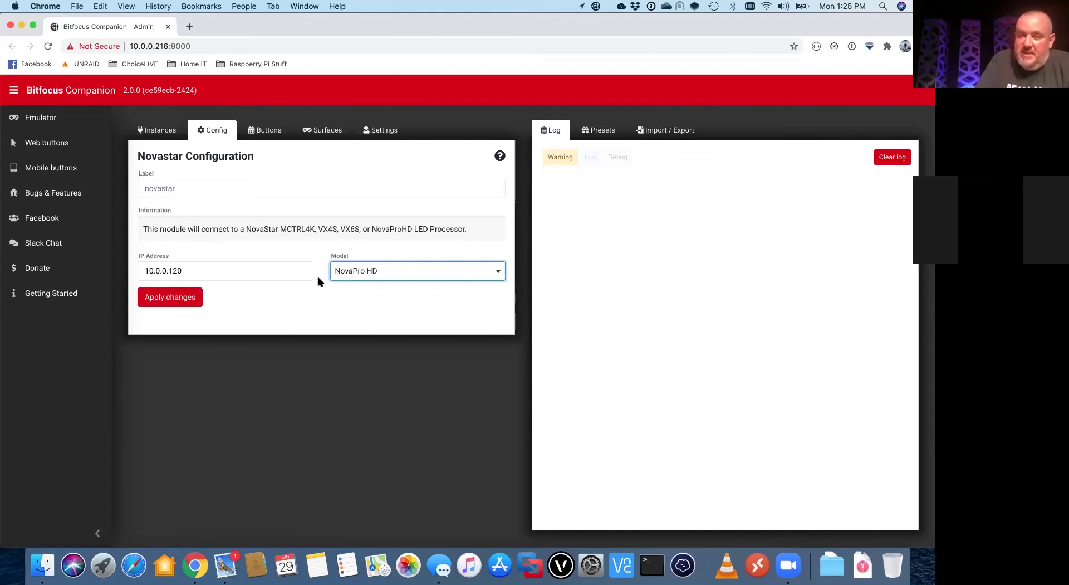
{"action": "left_click", "coordinate": [160, 302]}
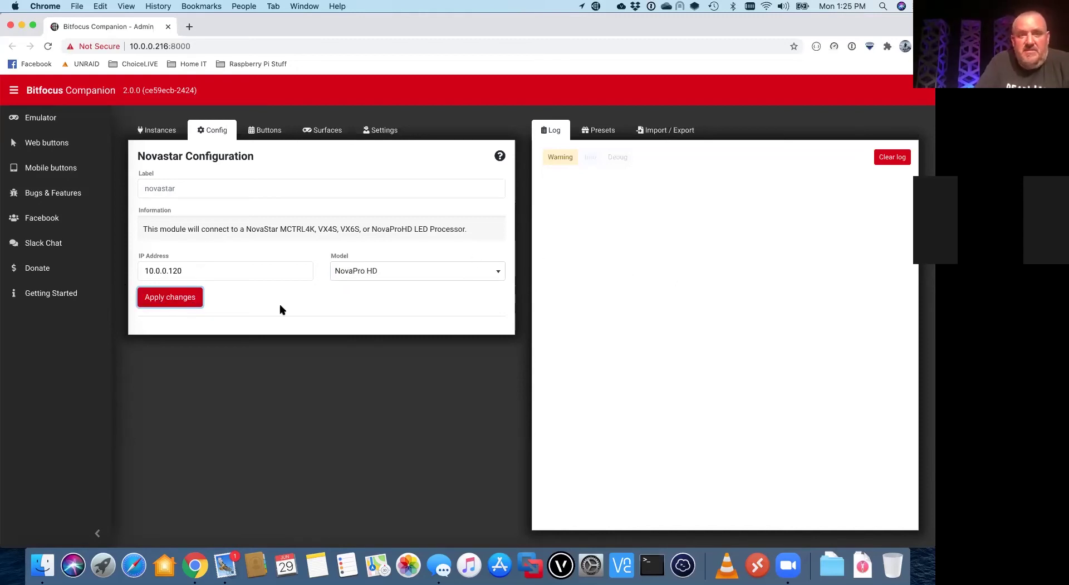
{"action": "left_click", "coordinate": [172, 141]}
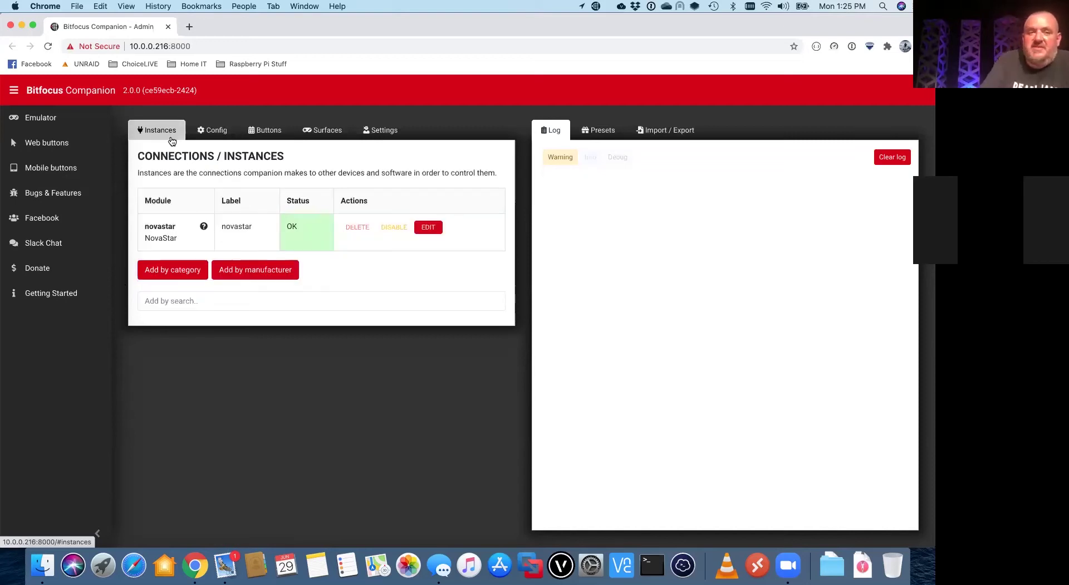
Search the available modules for "bri" and browse the device categories that can be added as instances.
{"action": "left_click", "coordinate": [189, 299]}
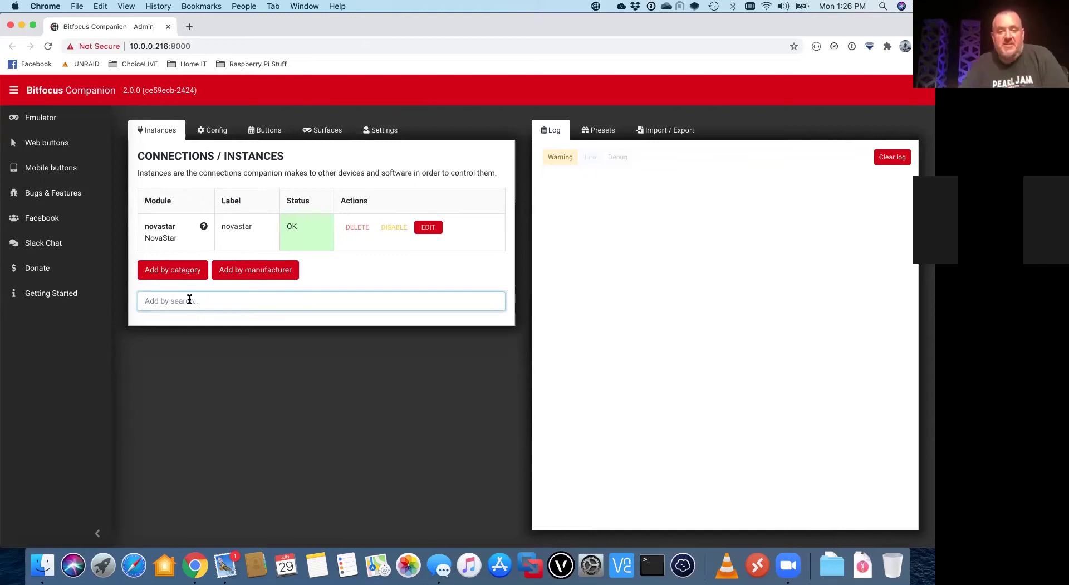
{"action": "type", "text": "bri"}
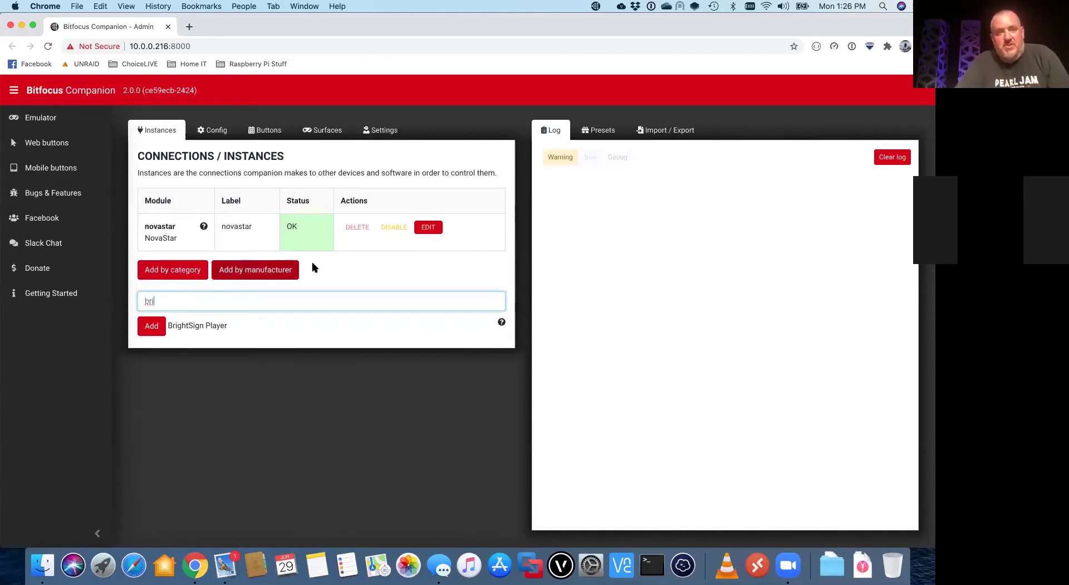
{"action": "left_click", "coordinate": [185, 271]}
{"action": "mouse_move", "coordinate": [183, 276]}
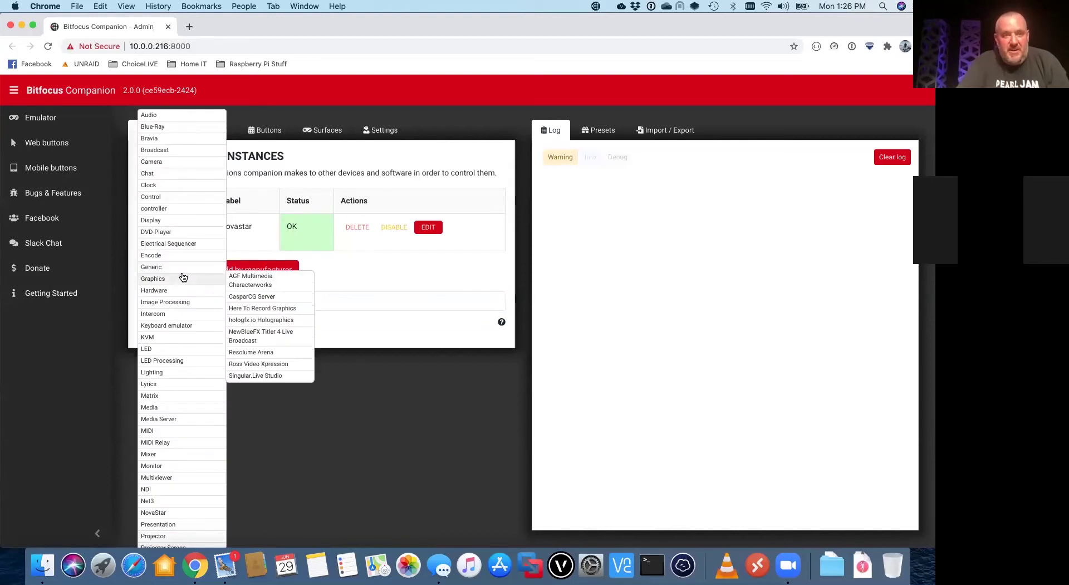
{"action": "mouse_move", "coordinate": [174, 313]}
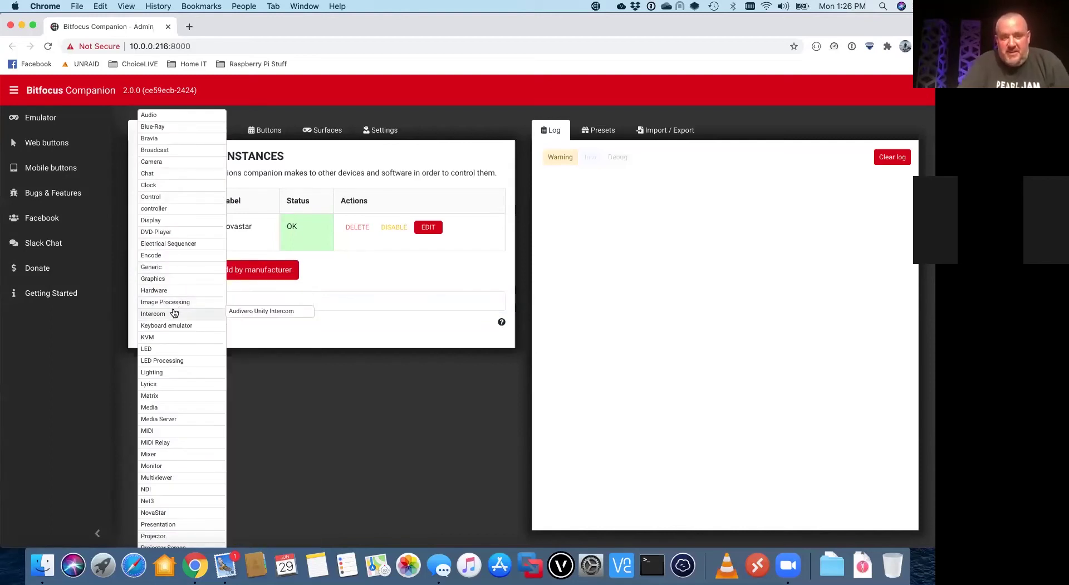
{"action": "mouse_move", "coordinate": [172, 338]}
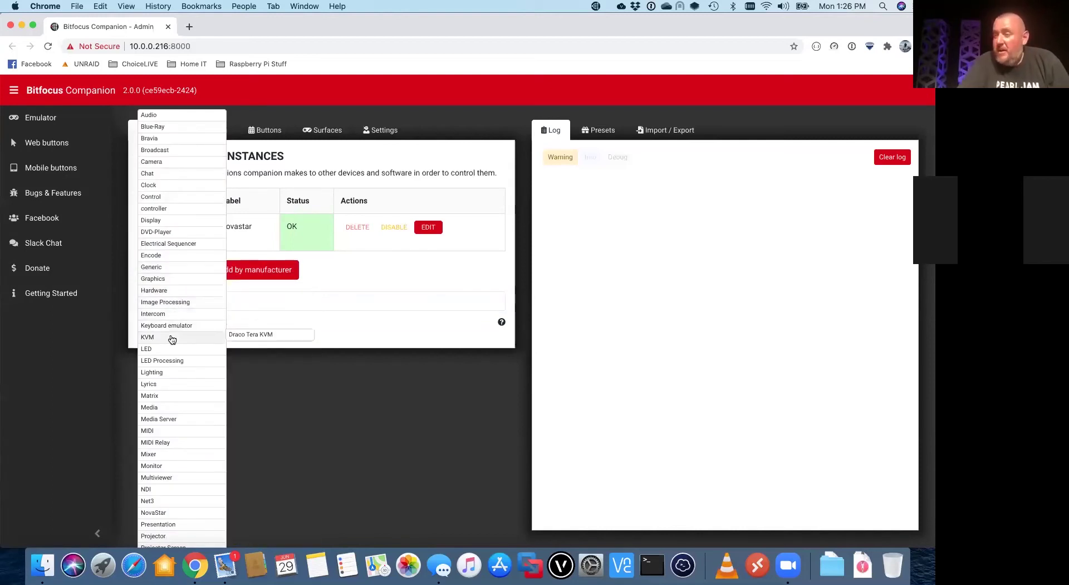
{"action": "mouse_move", "coordinate": [170, 361]}
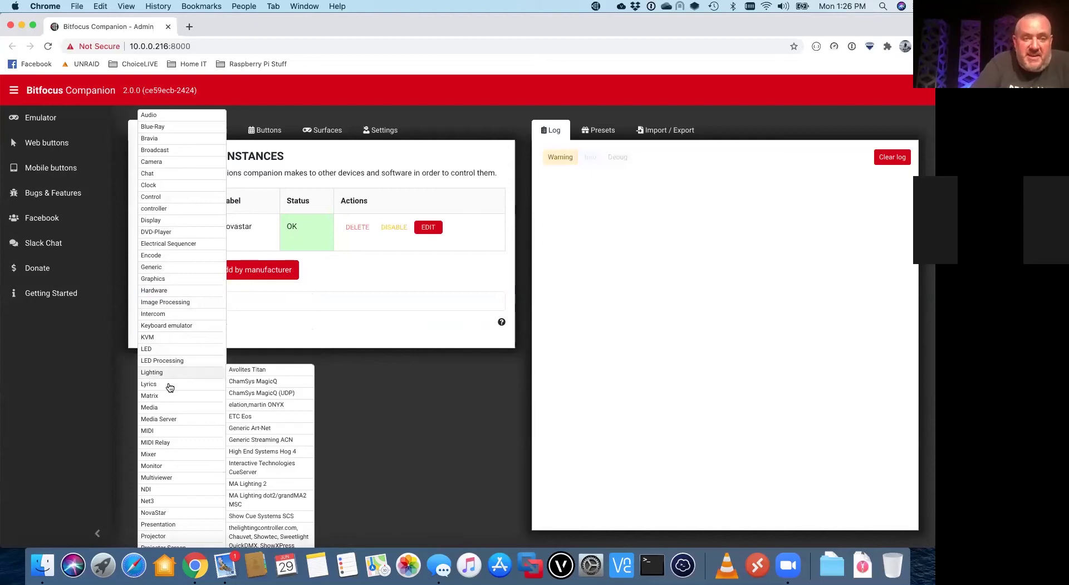
{"action": "mouse_move", "coordinate": [164, 481]}
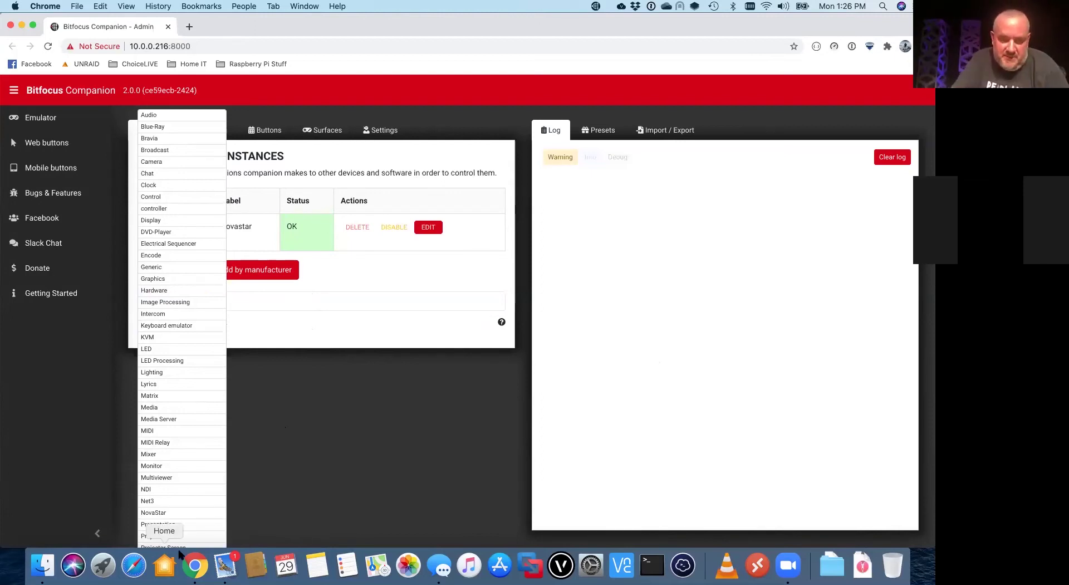
{"action": "left_click", "coordinate": [787, 565]}
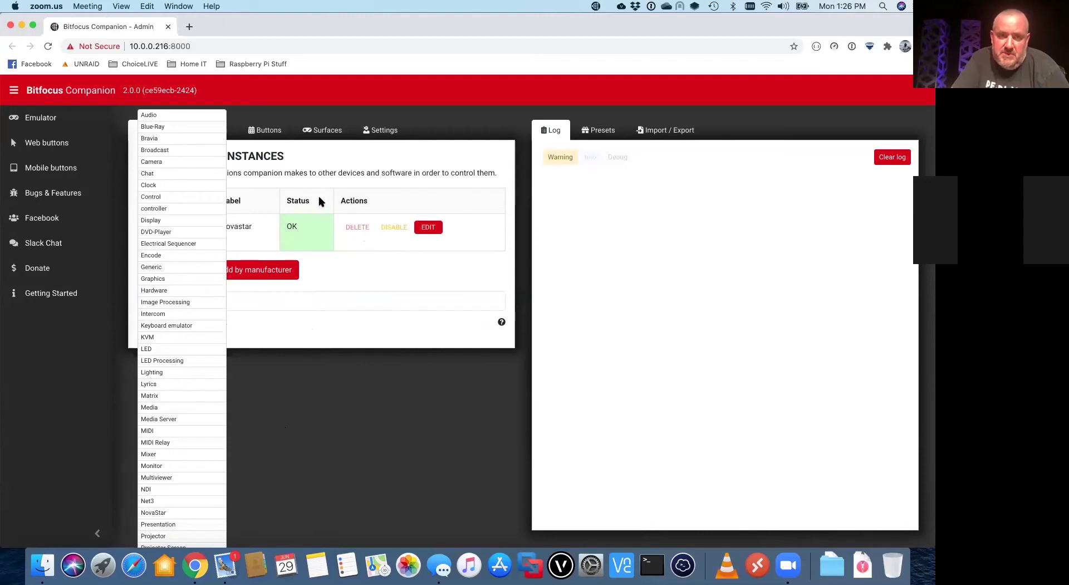
{"action": "left_click", "coordinate": [388, 269]}
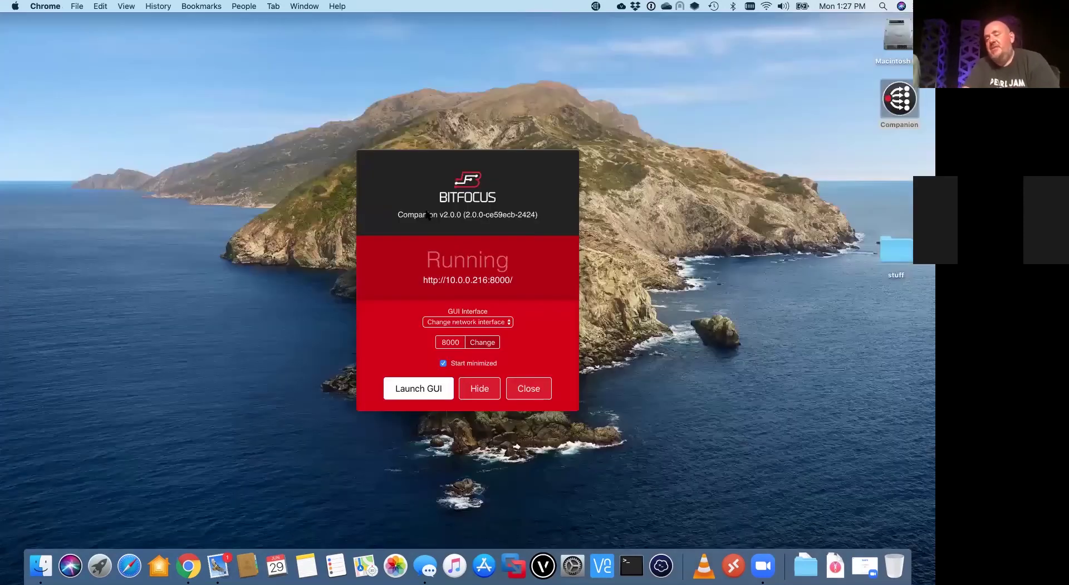
Launch the Companion admin GUI again and open the Stream Deck button layout for page 1.
{"action": "left_click", "coordinate": [411, 389]}
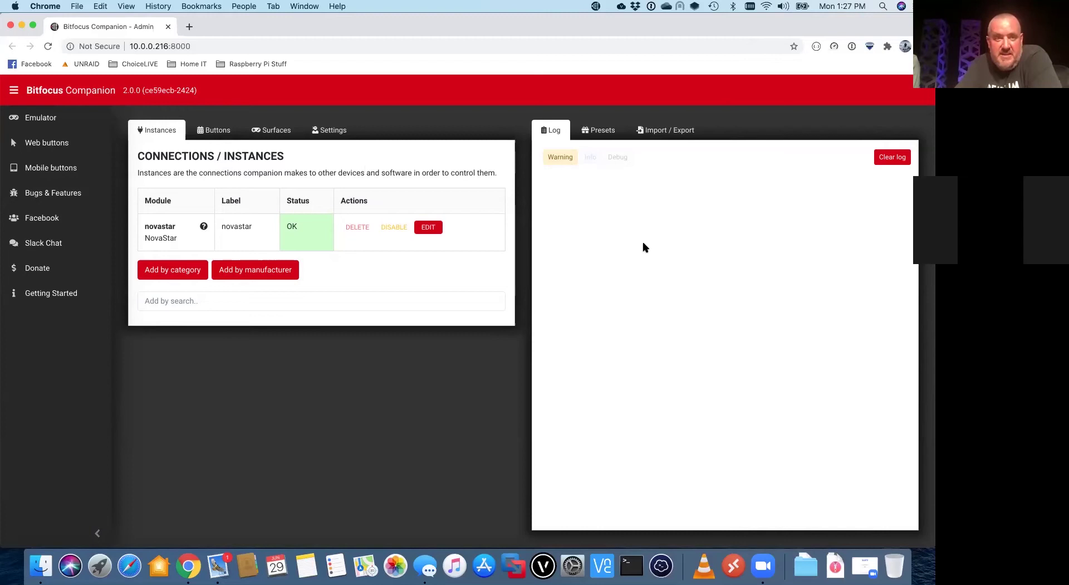
{"action": "left_click", "coordinate": [212, 133]}
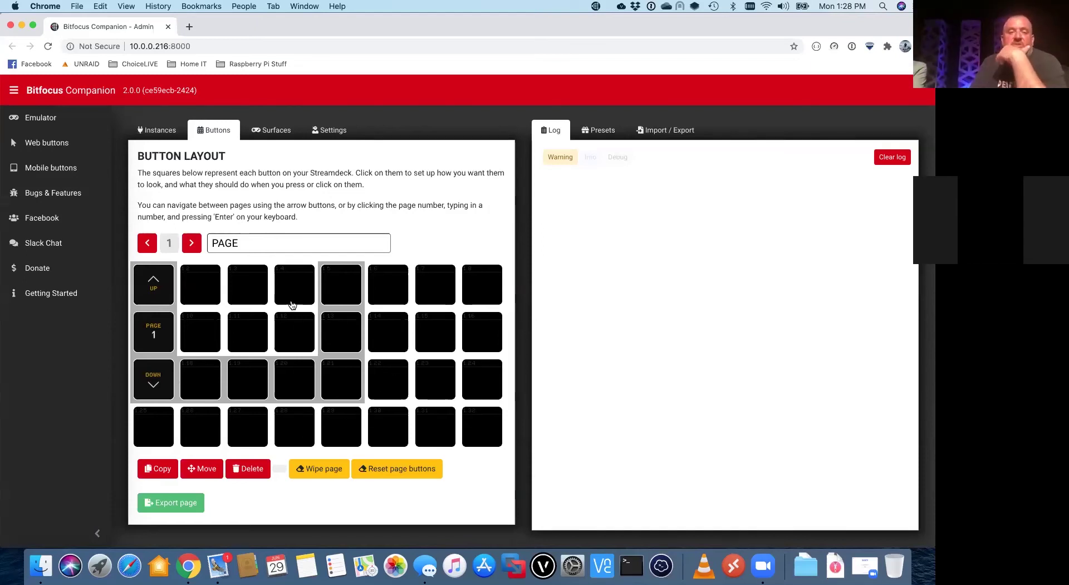
Set up button 1.2 as a regular button with the text "DVI" at 18pt font size.
{"action": "left_click", "coordinate": [206, 288]}
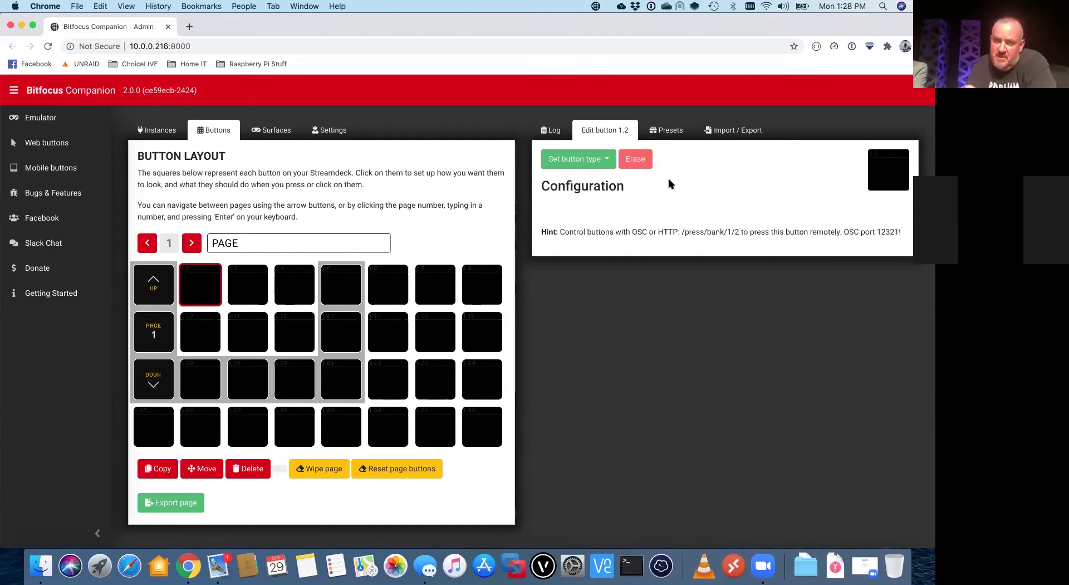
{"action": "left_click", "coordinate": [566, 161]}
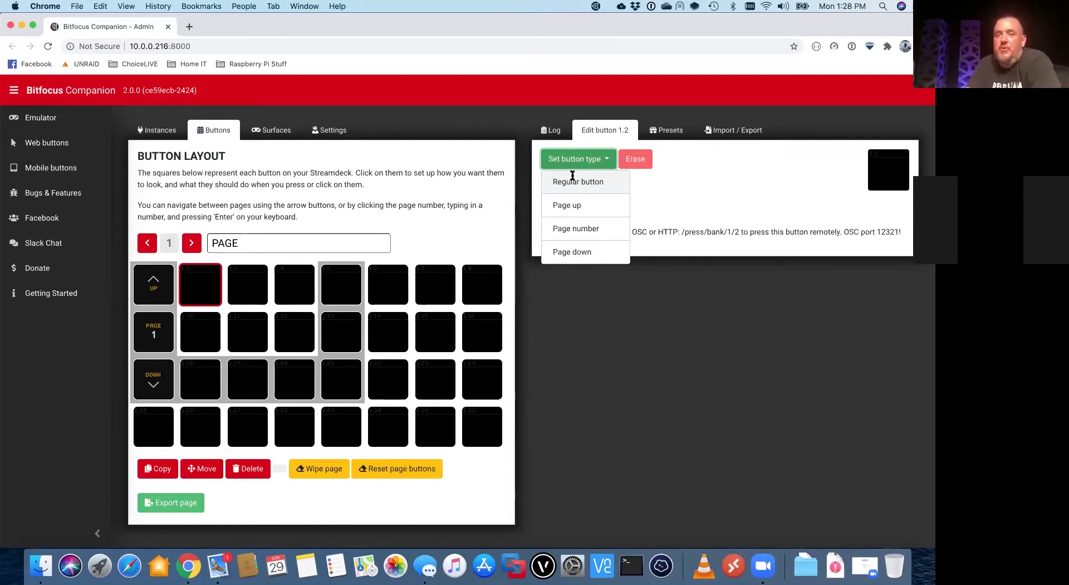
{"action": "left_click", "coordinate": [571, 182]}
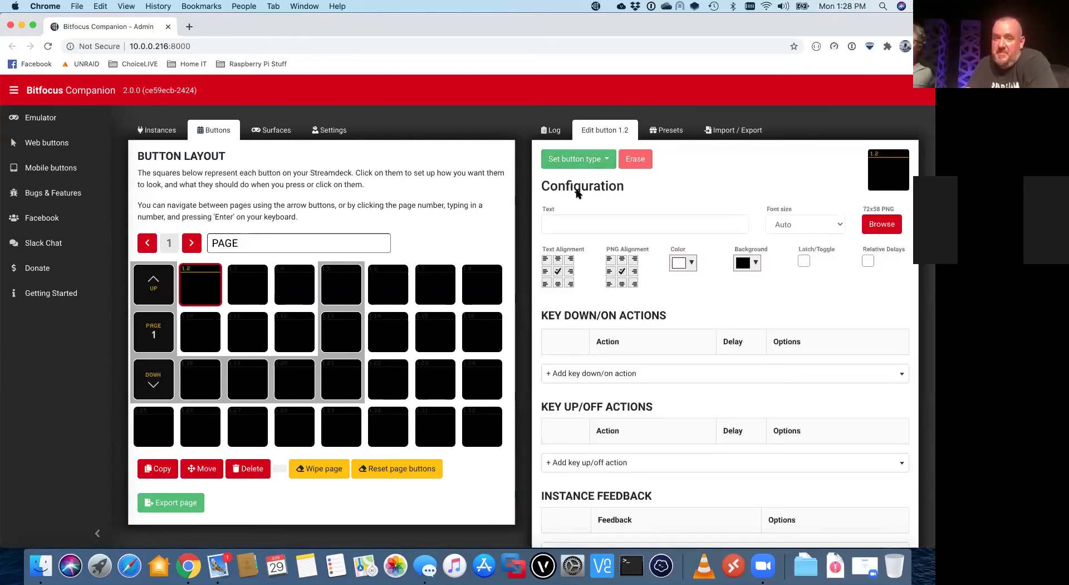
{"action": "left_click", "coordinate": [569, 222]}
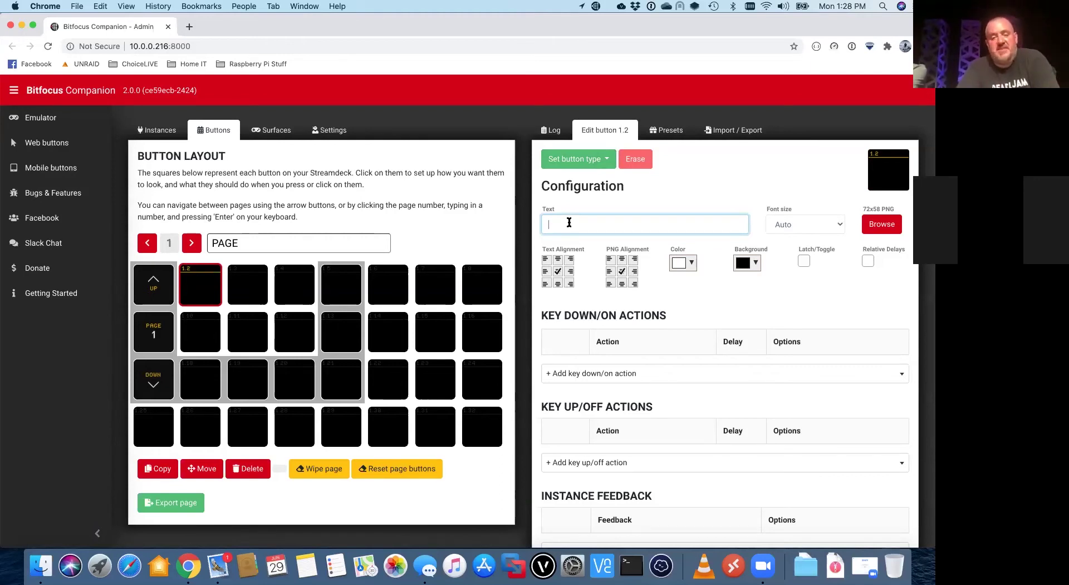
{"action": "type", "text": "DVI"}
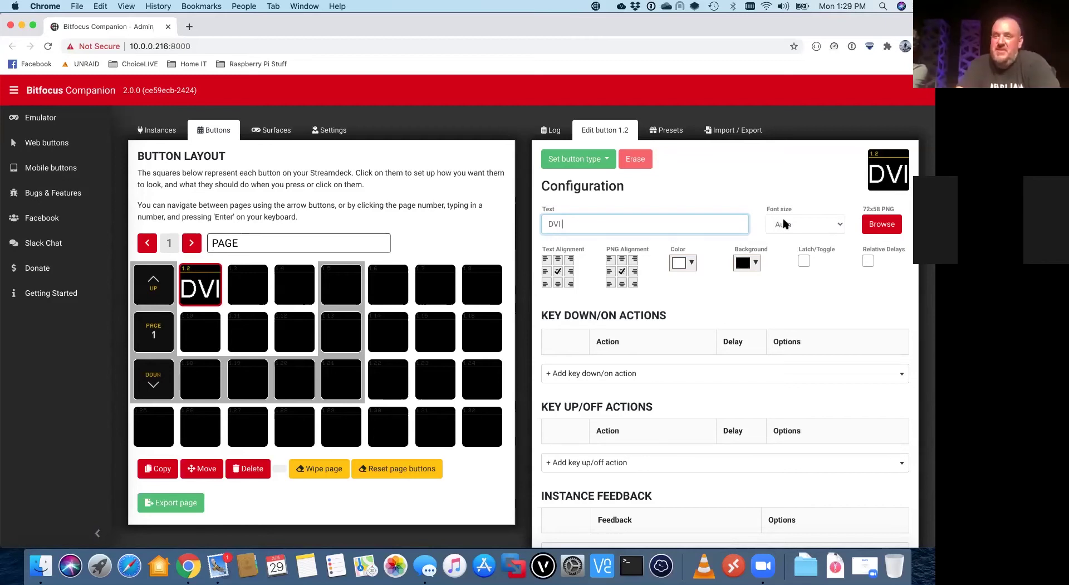
{"action": "left_click", "coordinate": [783, 224]}
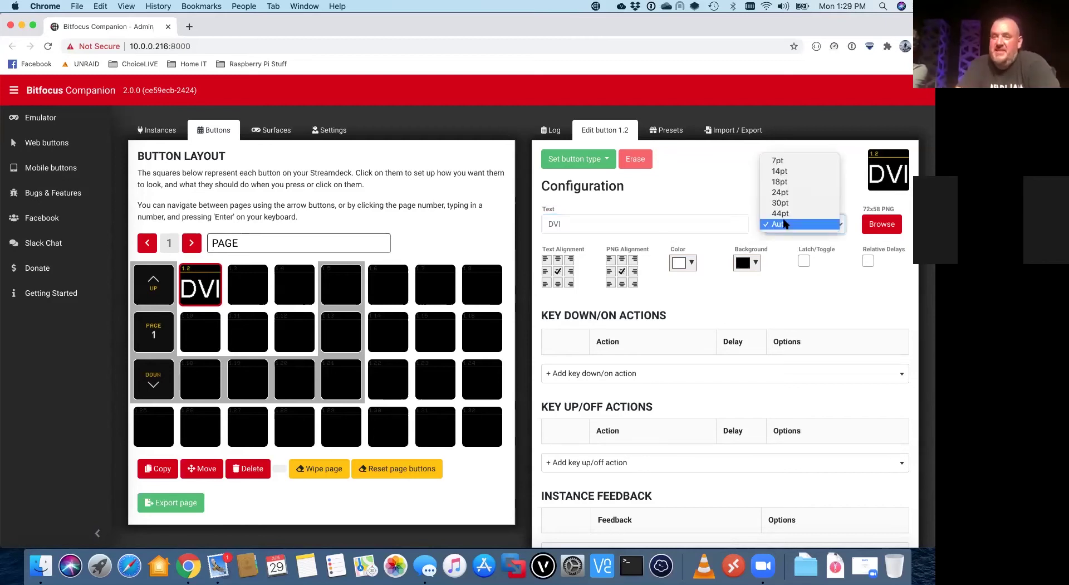
{"action": "left_click", "coordinate": [786, 188]}
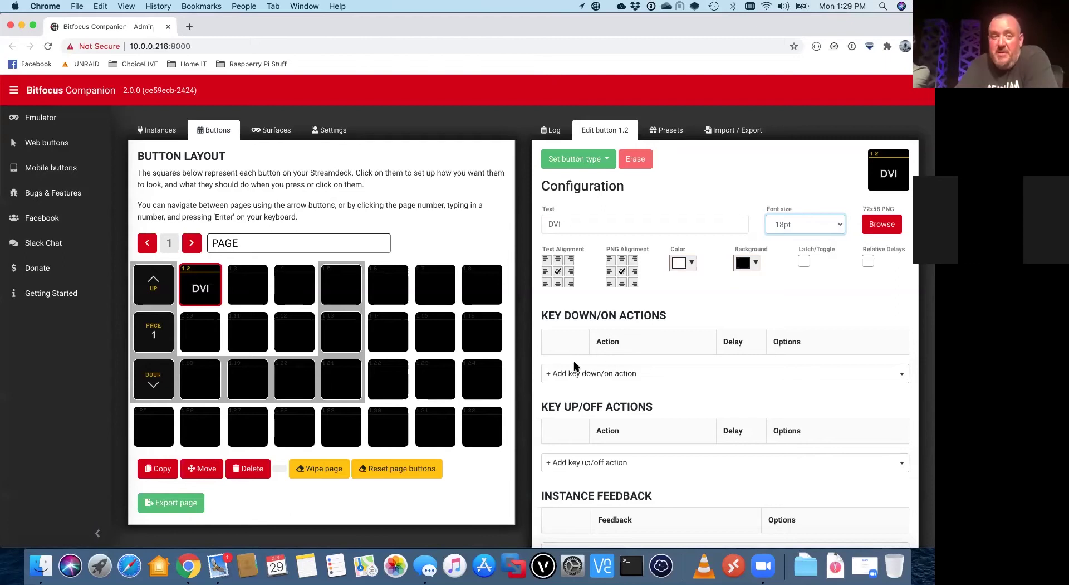
Add the key down action "novastar: Change Input" to the DVI button, with DVI as its input.
{"action": "left_click", "coordinate": [600, 376]}
{"action": "left_click", "coordinate": [600, 377]}
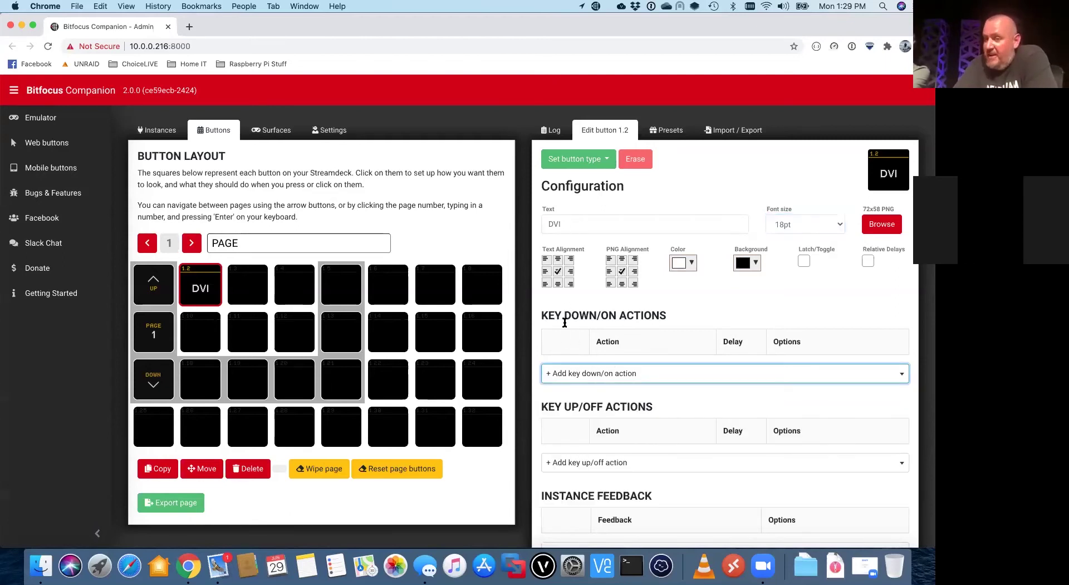
{"action": "left_click", "coordinate": [601, 378]}
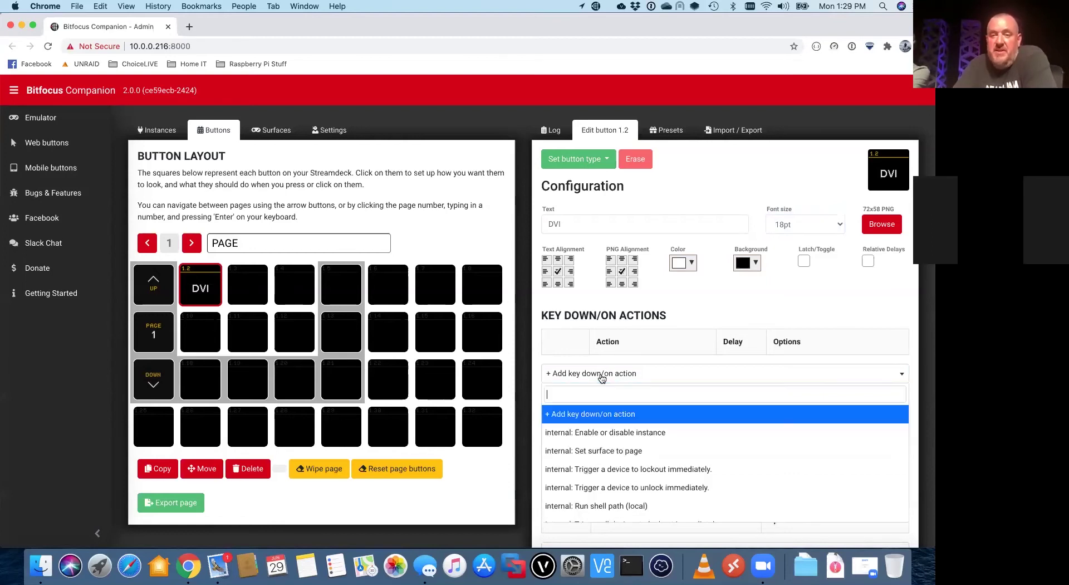
{"action": "scroll", "coordinate": [617, 422], "scroll_direction": "down", "scroll_amount": 3}
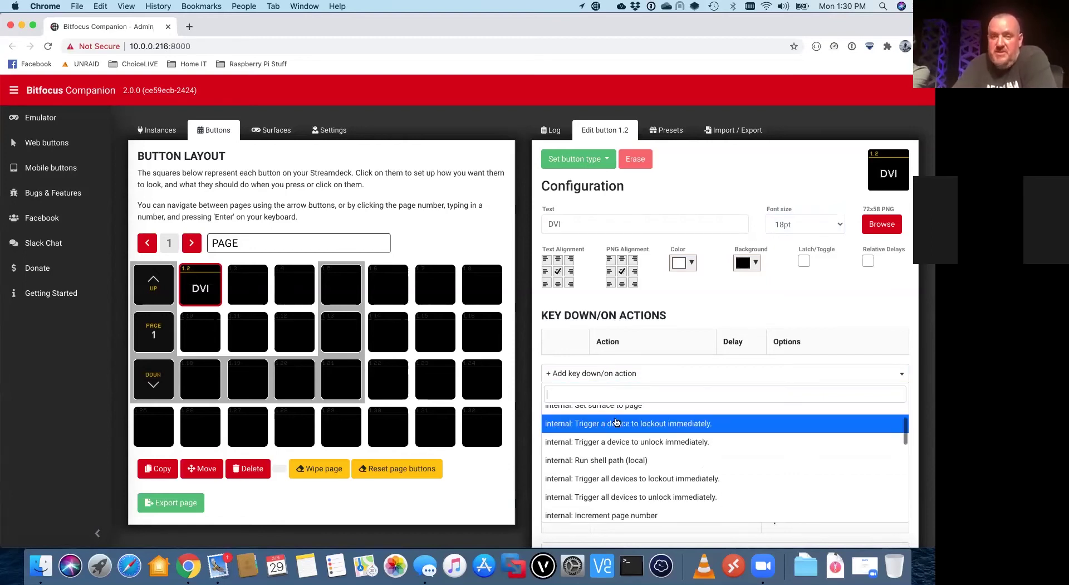
{"action": "double_click", "coordinate": [597, 376]}
{"action": "scroll", "coordinate": [591, 433], "scroll_direction": "down", "scroll_amount": 1}
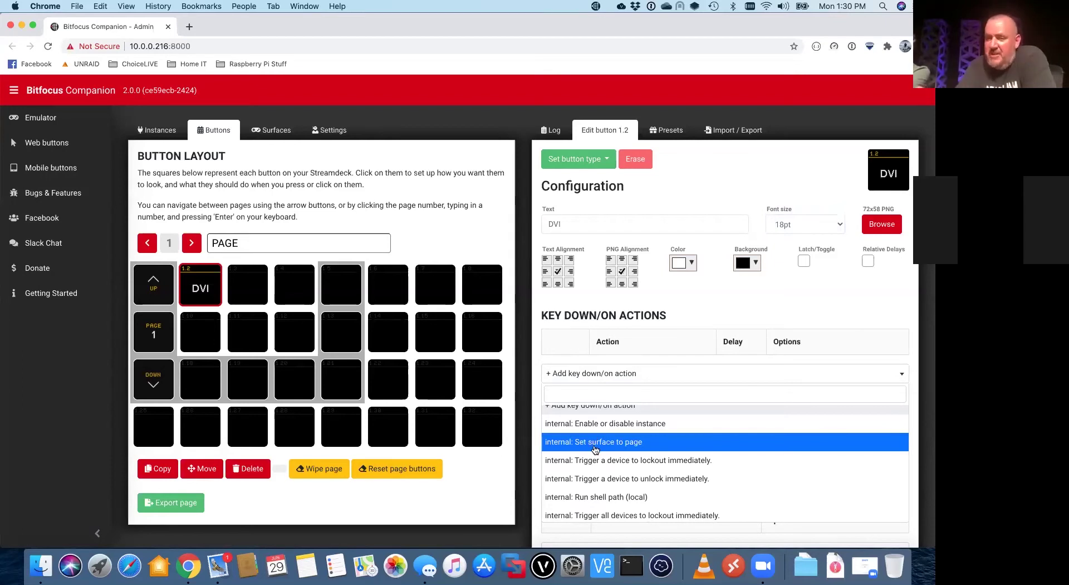
{"action": "scroll", "coordinate": [686, 446], "scroll_direction": "down", "scroll_amount": 3}
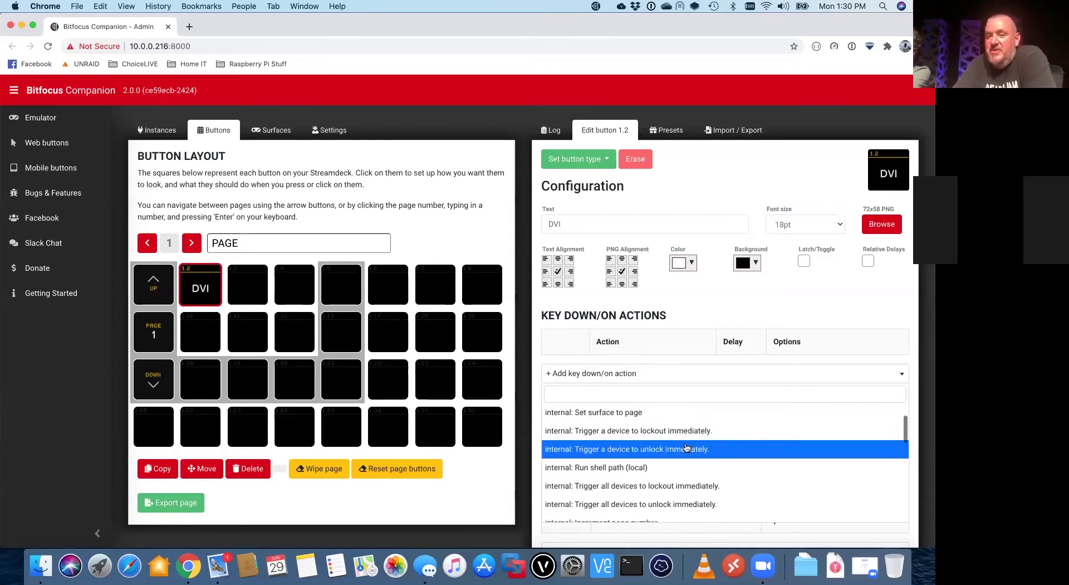
{"action": "scroll", "coordinate": [687, 447], "scroll_direction": "down", "scroll_amount": 10}
{"action": "scroll", "coordinate": [687, 447], "scroll_direction": "down", "scroll_amount": 15}
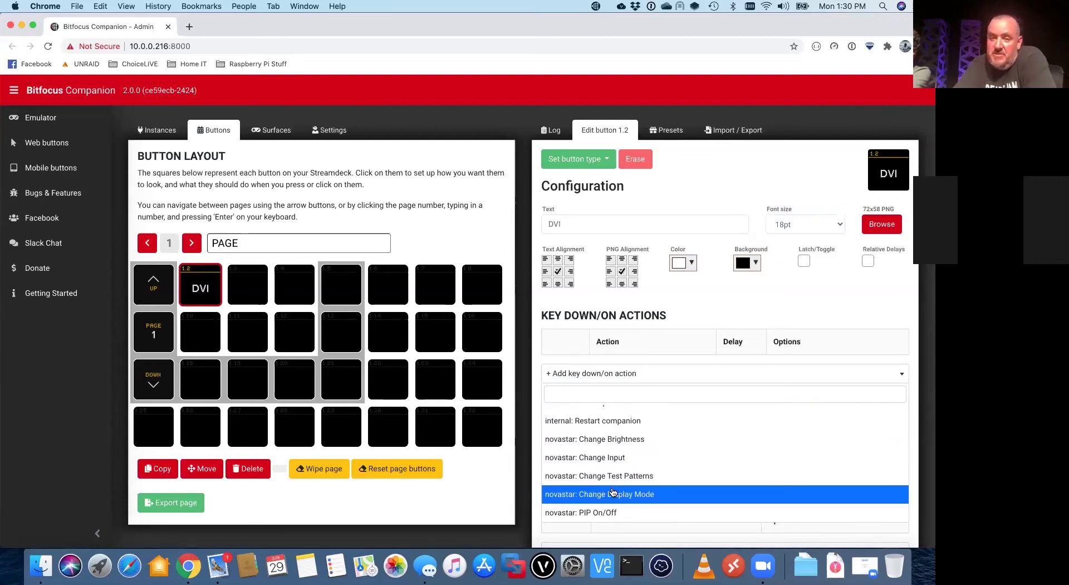
{"action": "left_click", "coordinate": [574, 457]}
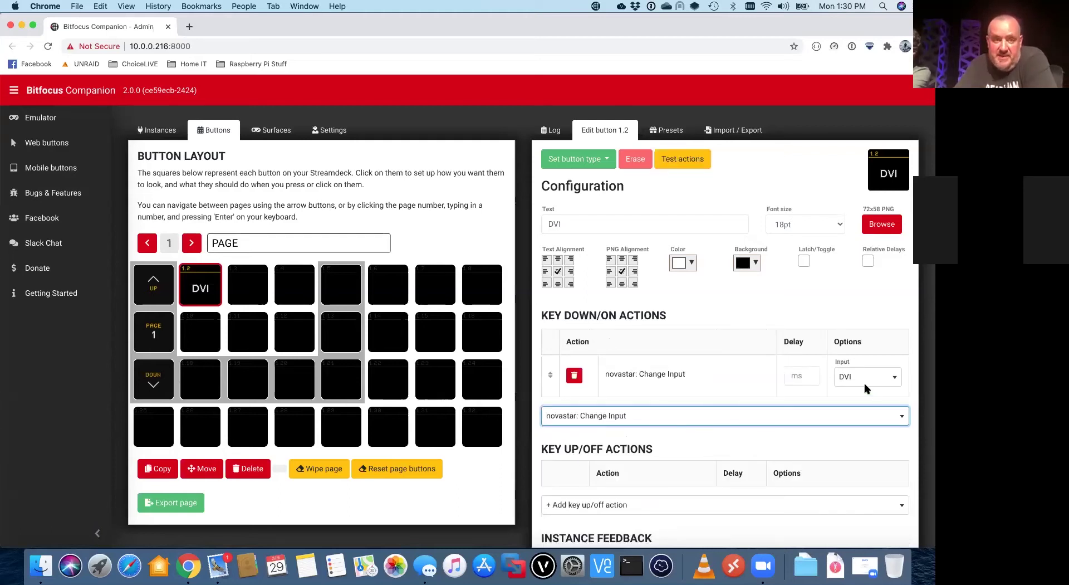
{"action": "left_click", "coordinate": [885, 381]}
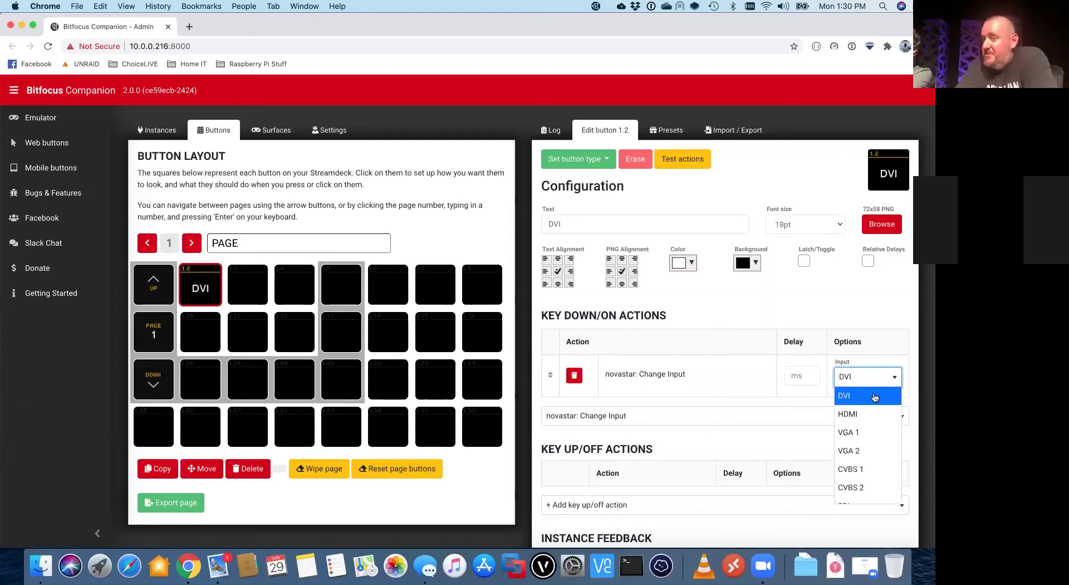
{"action": "left_click", "coordinate": [870, 392]}
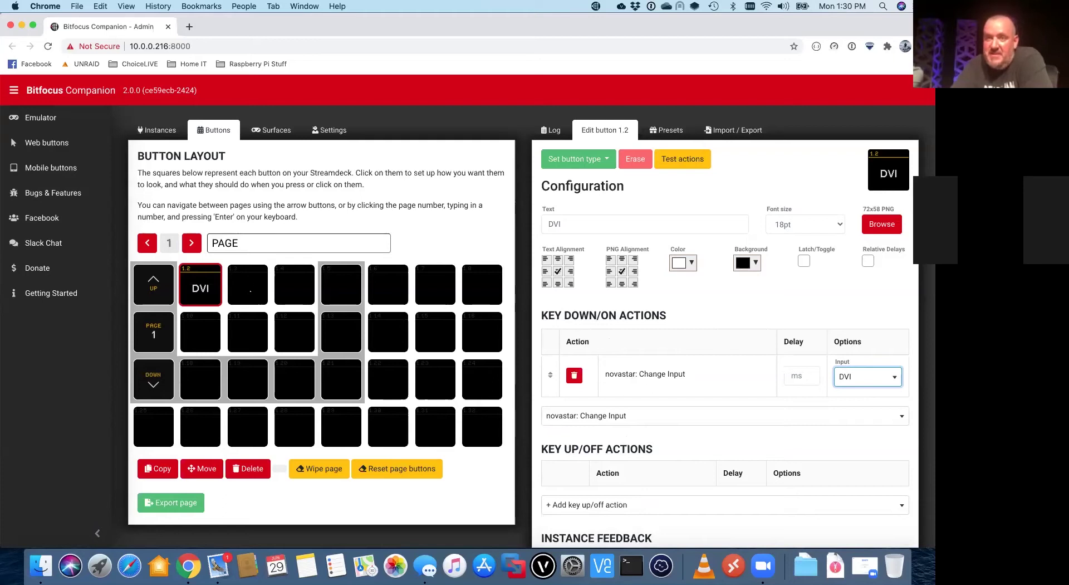
Set up button 1.3 as a regular button with the text "HDMI" at 18pt font size.
{"action": "left_click", "coordinate": [250, 289]}
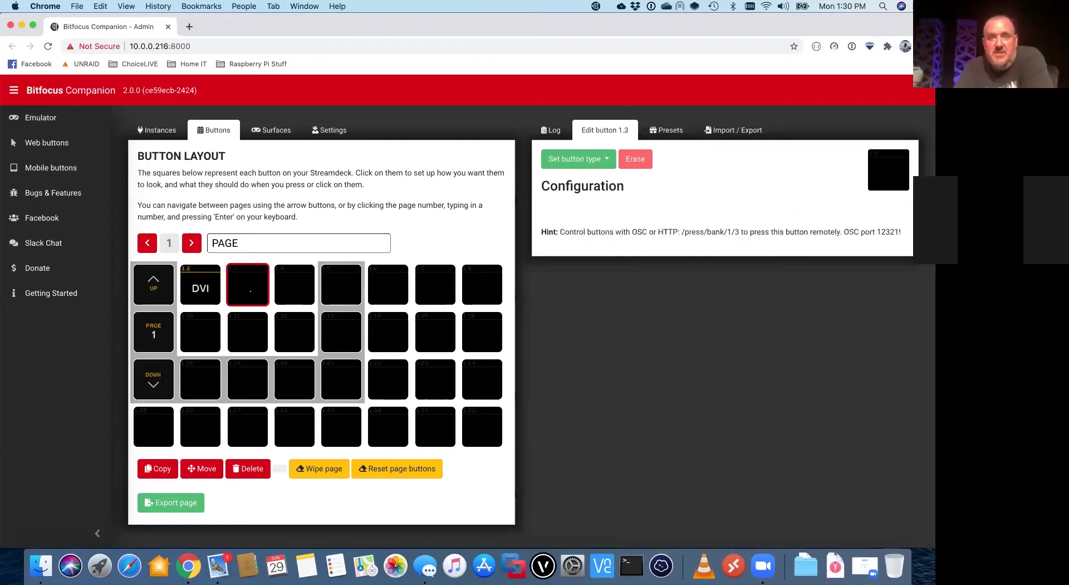
{"action": "left_click", "coordinate": [577, 160]}
{"action": "left_click", "coordinate": [578, 182]}
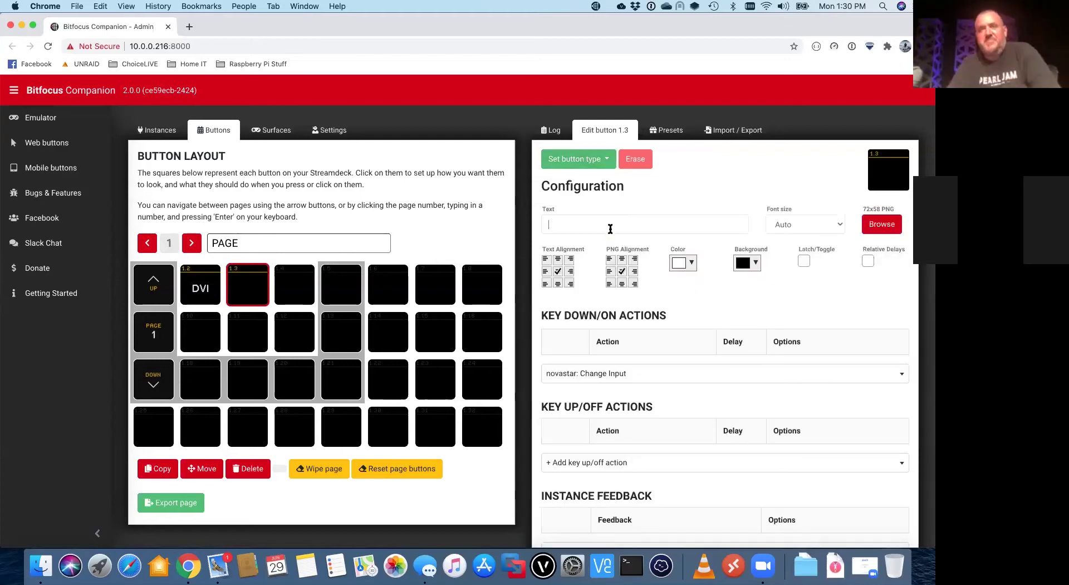
{"action": "left_click", "coordinate": [610, 228]}
{"action": "type", "text": "HDMI"}
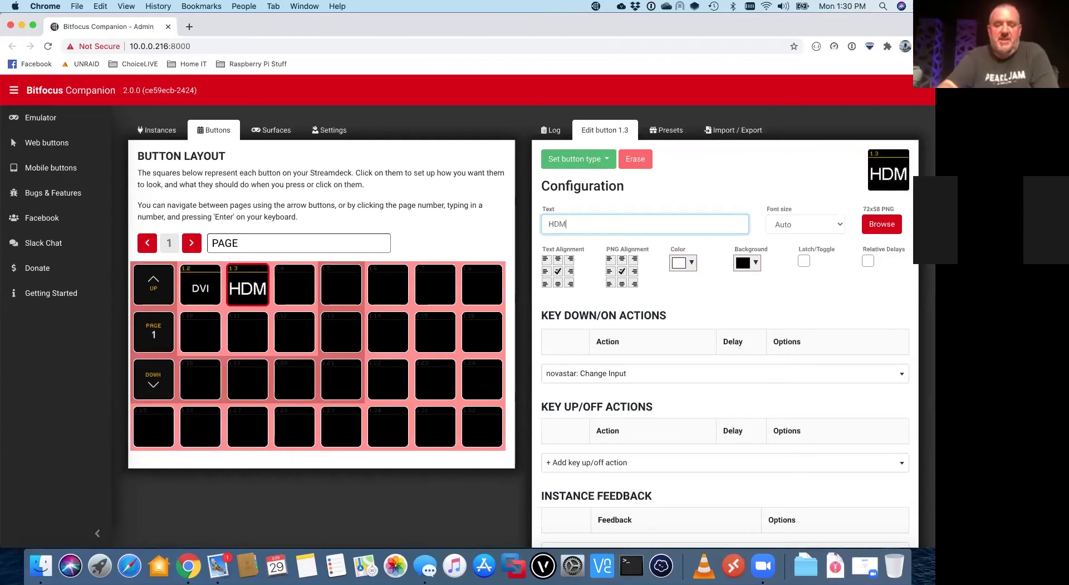
{"action": "left_click", "coordinate": [775, 227]}
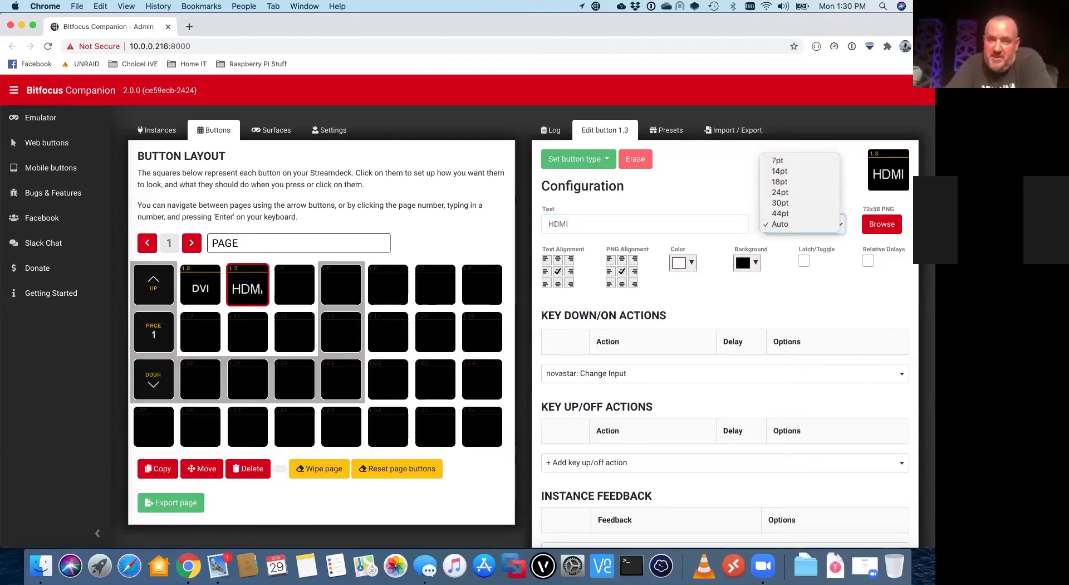
{"action": "left_click", "coordinate": [790, 182]}
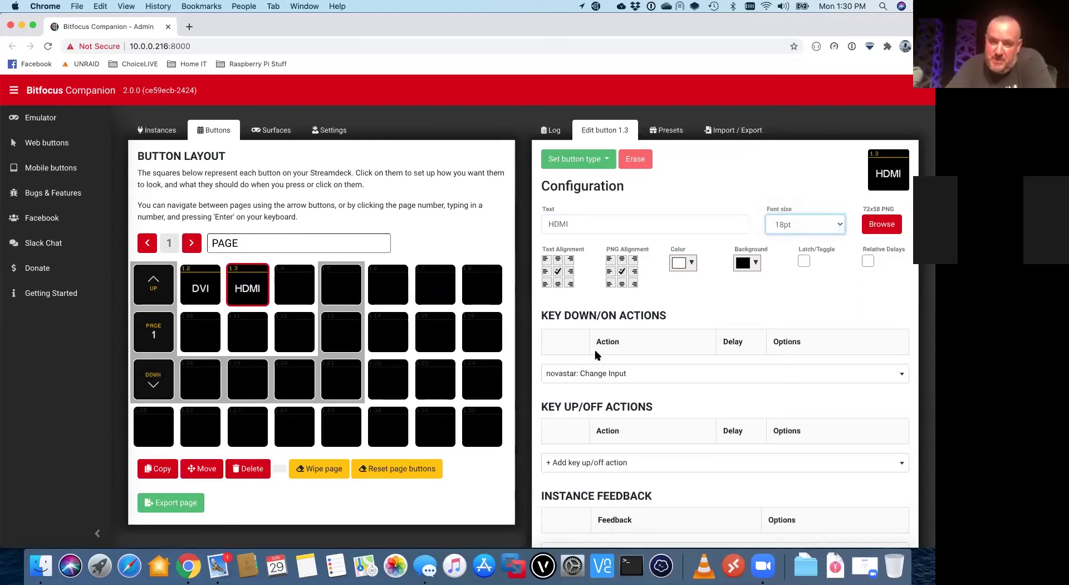
Add the key down action "novastar: Change Input" to the HDMI button and set its input to HDMI.
{"action": "left_click", "coordinate": [624, 377]}
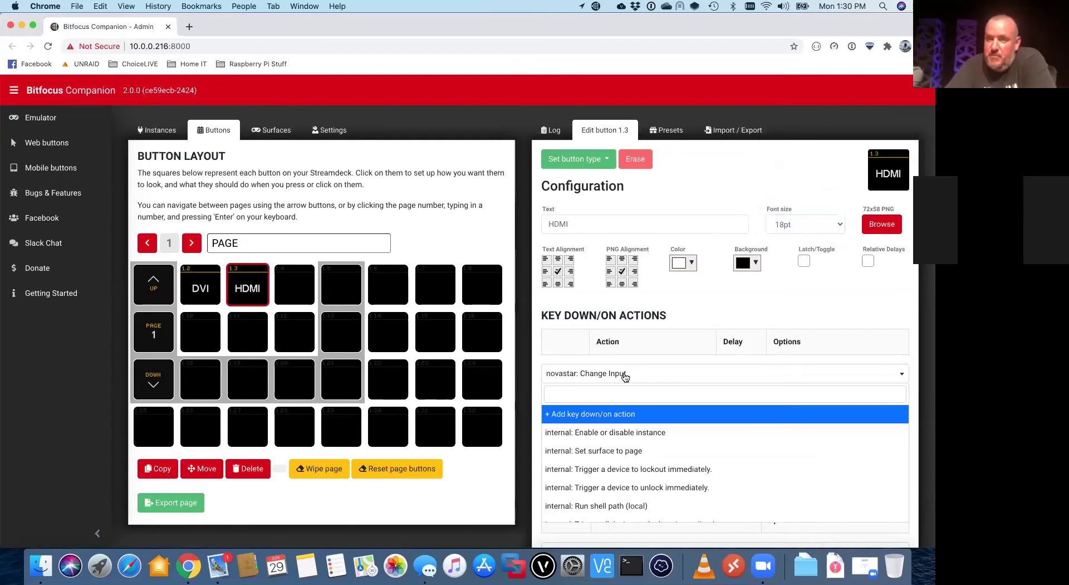
{"action": "scroll", "coordinate": [625, 377], "scroll_direction": "down", "scroll_amount": 2}
{"action": "scroll", "coordinate": [621, 416], "scroll_direction": "down", "scroll_amount": 3}
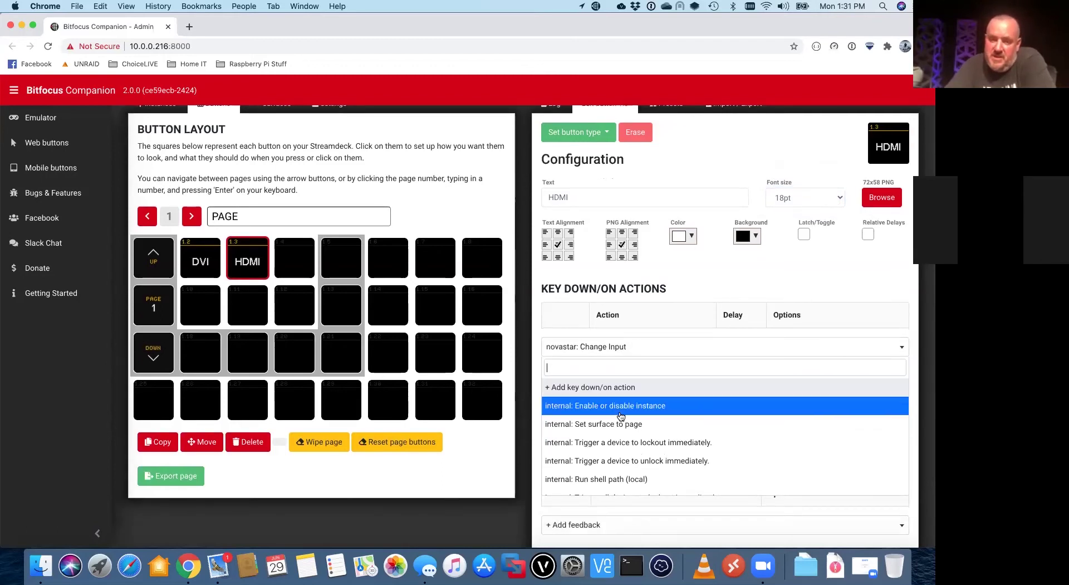
{"action": "scroll", "coordinate": [621, 415], "scroll_direction": "down", "scroll_amount": 10}
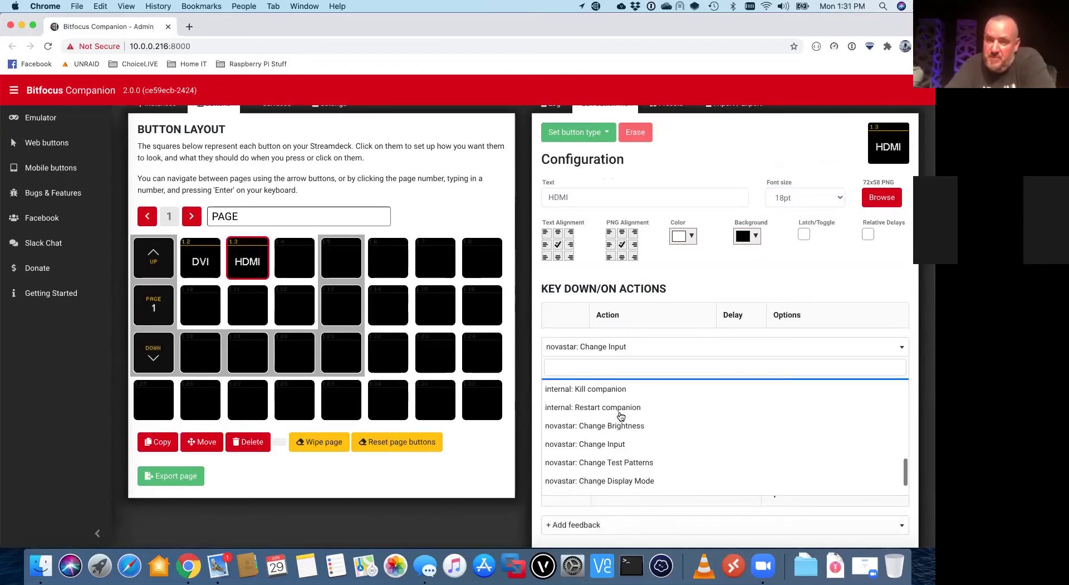
{"action": "scroll", "coordinate": [621, 416], "scroll_direction": "down", "scroll_amount": 2}
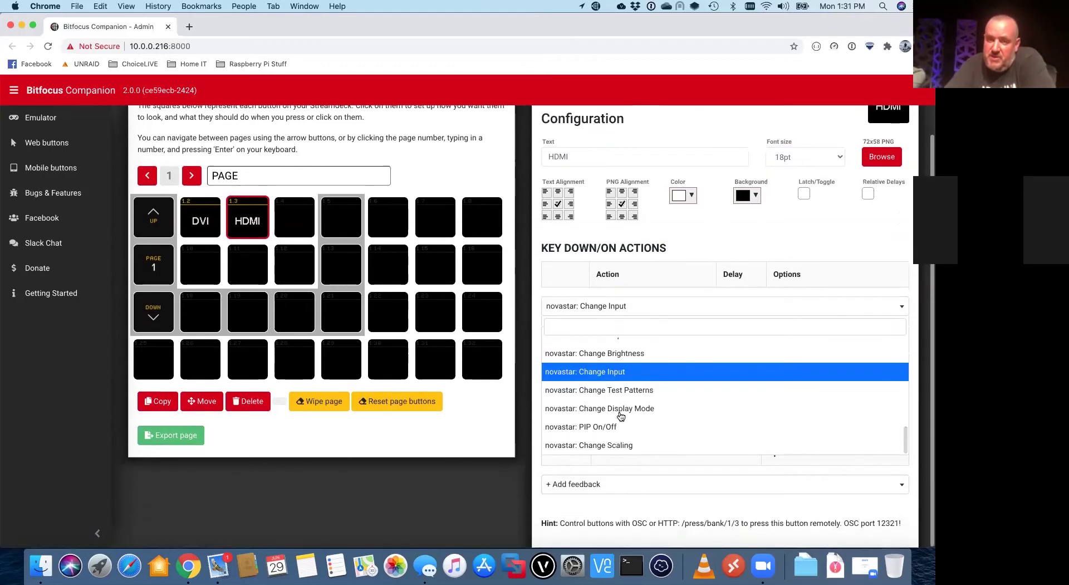
{"action": "left_click", "coordinate": [577, 373]}
{"action": "left_click", "coordinate": [880, 310]}
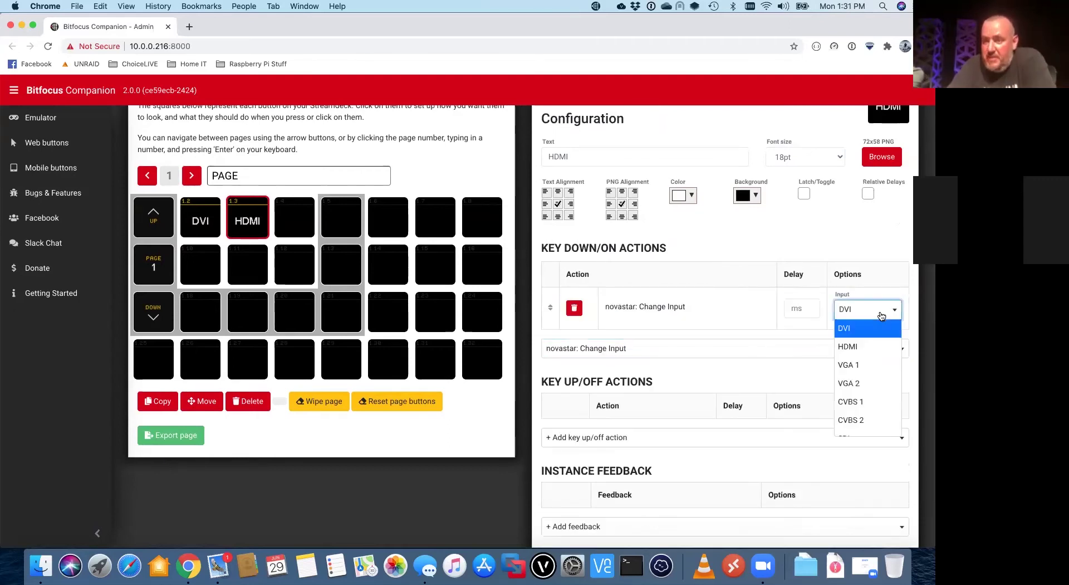
{"action": "left_click", "coordinate": [870, 347]}
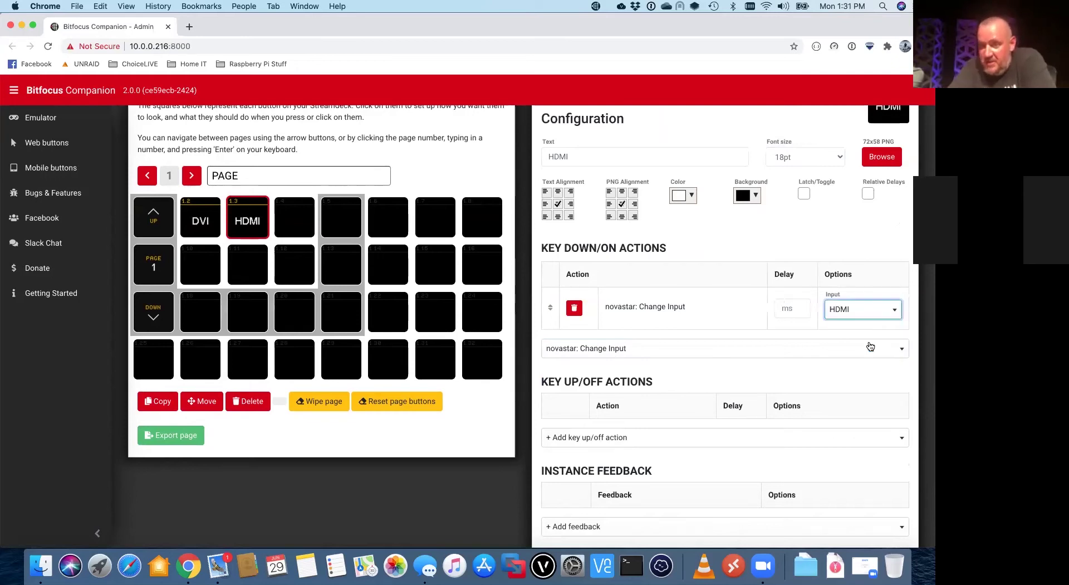
Set up button 1.4 as a regular button with the text "Display Port" at 18pt on a purple background.
{"action": "left_click", "coordinate": [281, 226]}
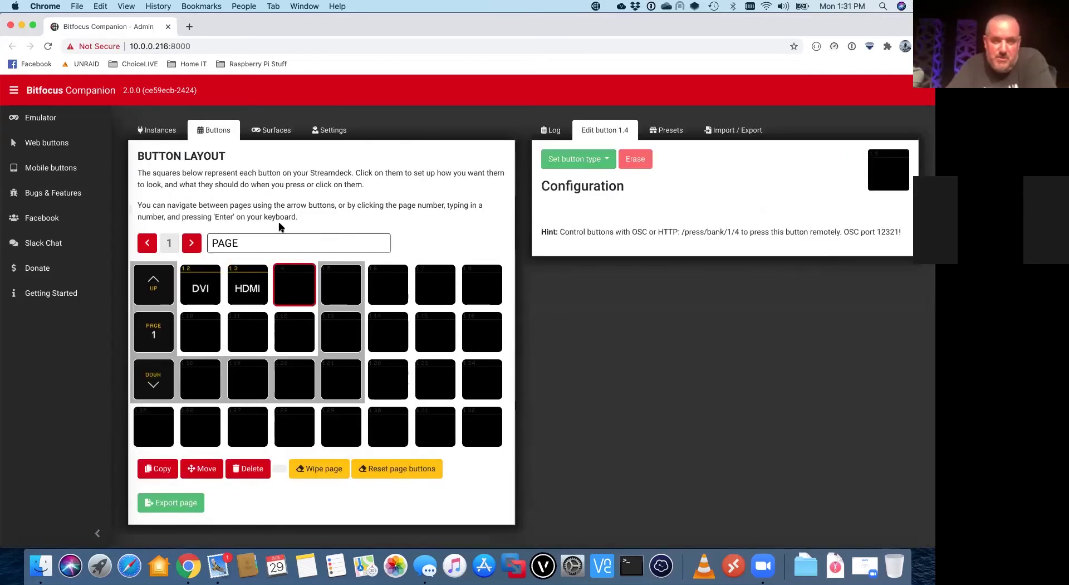
{"action": "left_click", "coordinate": [574, 157]}
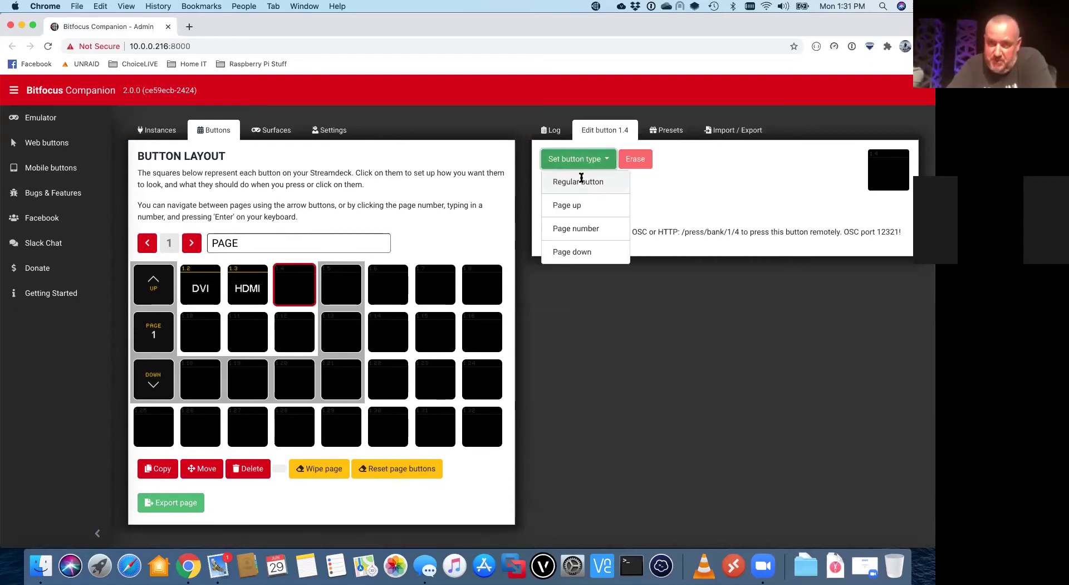
{"action": "left_click", "coordinate": [580, 180]}
{"action": "left_click", "coordinate": [624, 223]}
{"action": "type", "text": "Di"}
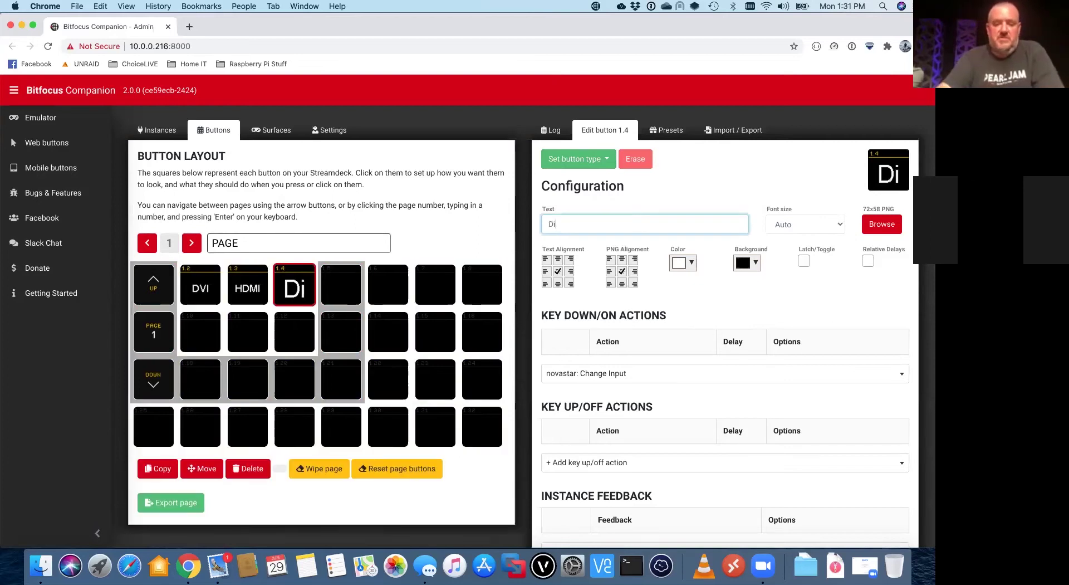
{"action": "type", "text": "splay Port"}
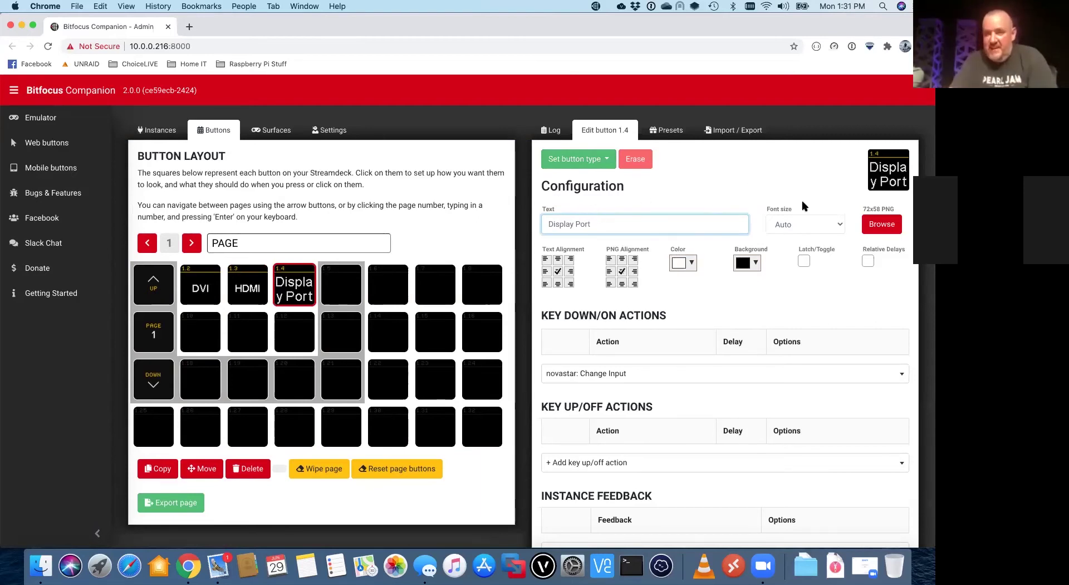
{"action": "left_click", "coordinate": [808, 223]}
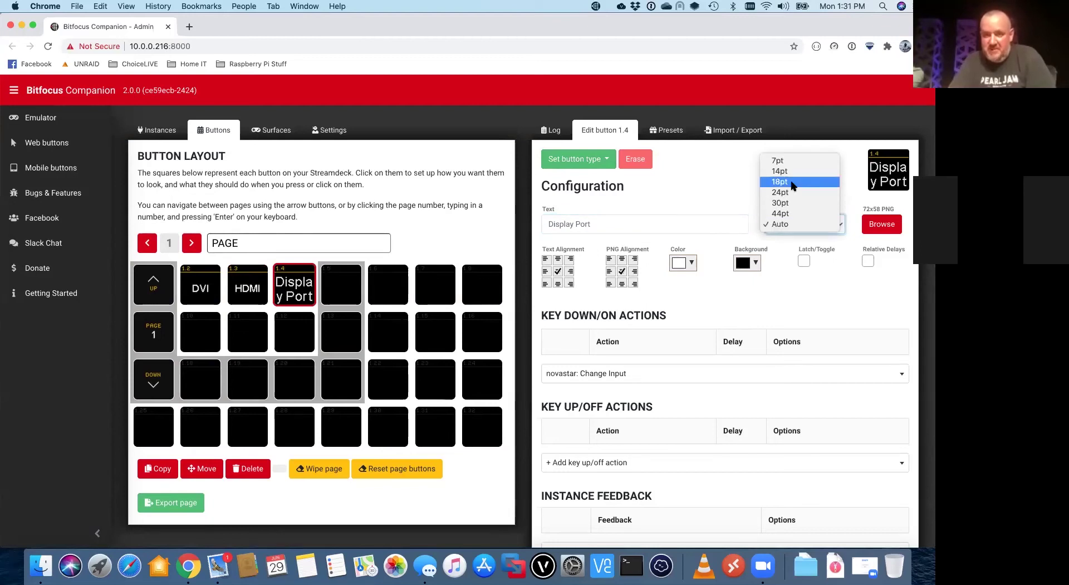
{"action": "left_click", "coordinate": [792, 183]}
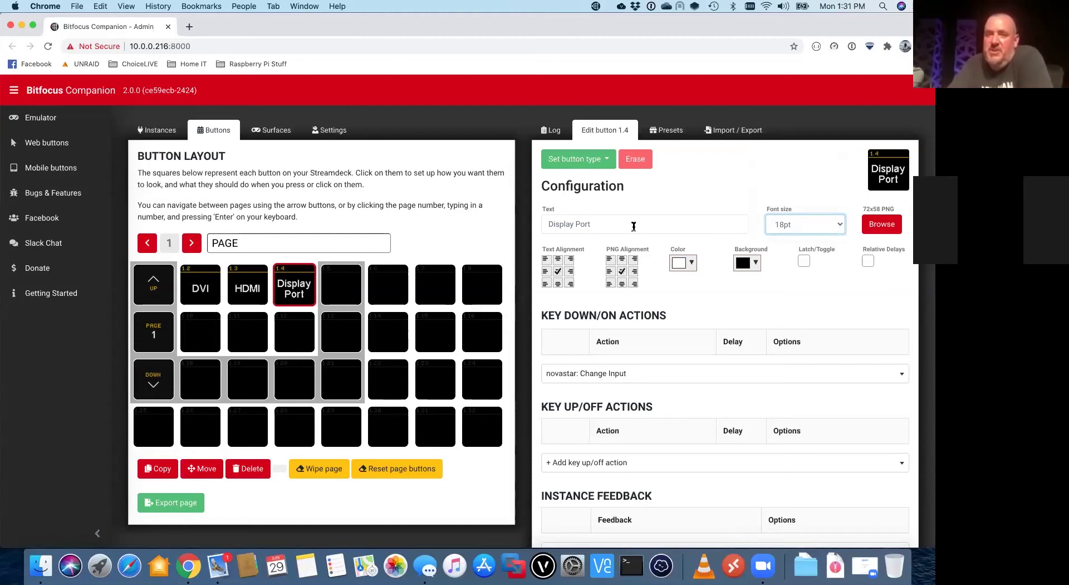
{"action": "left_click", "coordinate": [741, 257]}
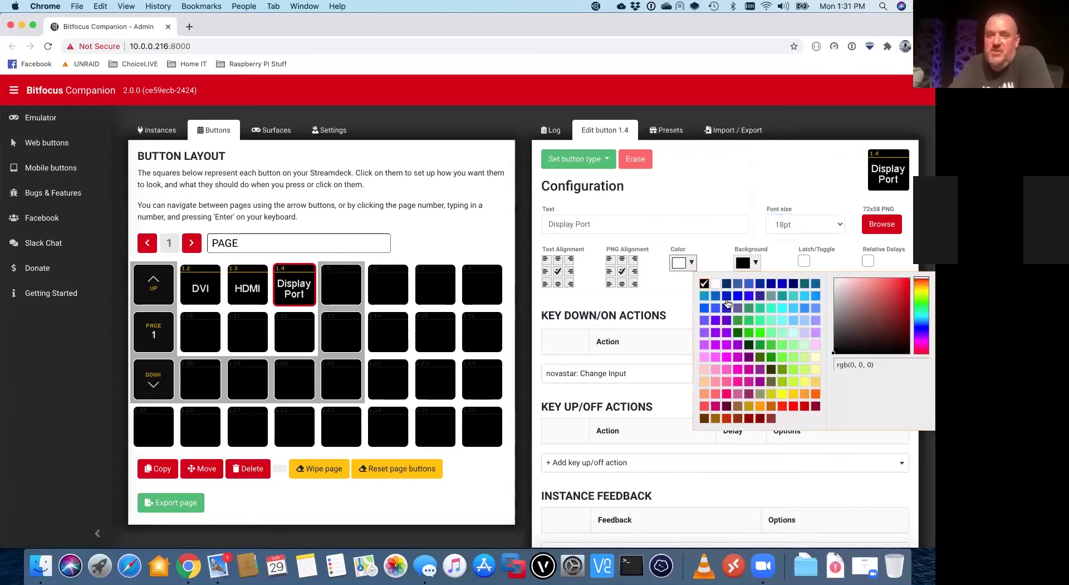
{"action": "left_click", "coordinate": [716, 332]}
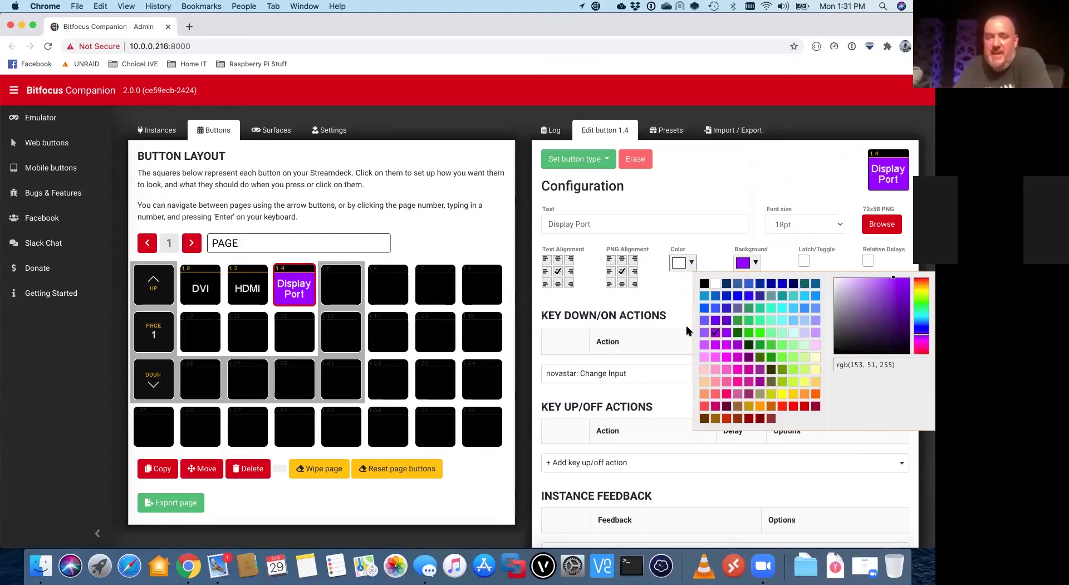
Give the HDMI button a pink background.
{"action": "left_click", "coordinate": [244, 290]}
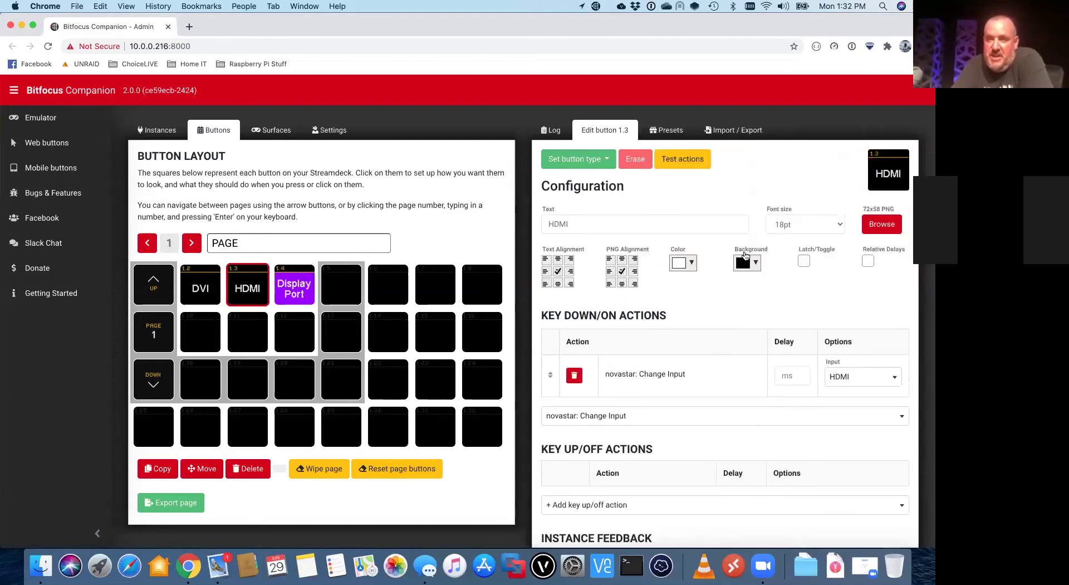
{"action": "left_click", "coordinate": [754, 264]}
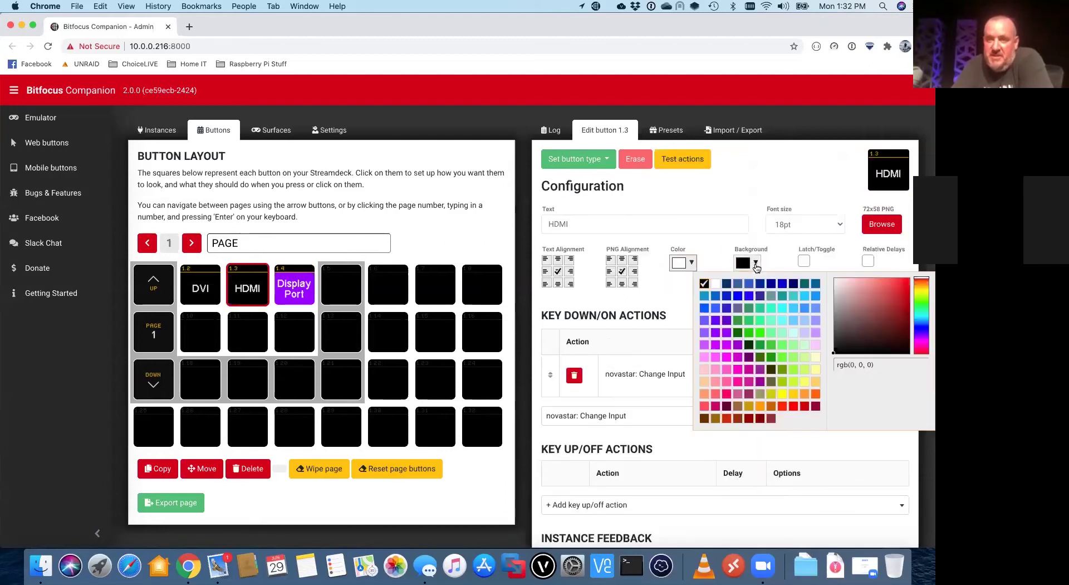
{"action": "left_click", "coordinate": [728, 396]}
Give the DVI button a blue background, rgb(0, 102, 204), with white text.
{"action": "left_click", "coordinate": [200, 288]}
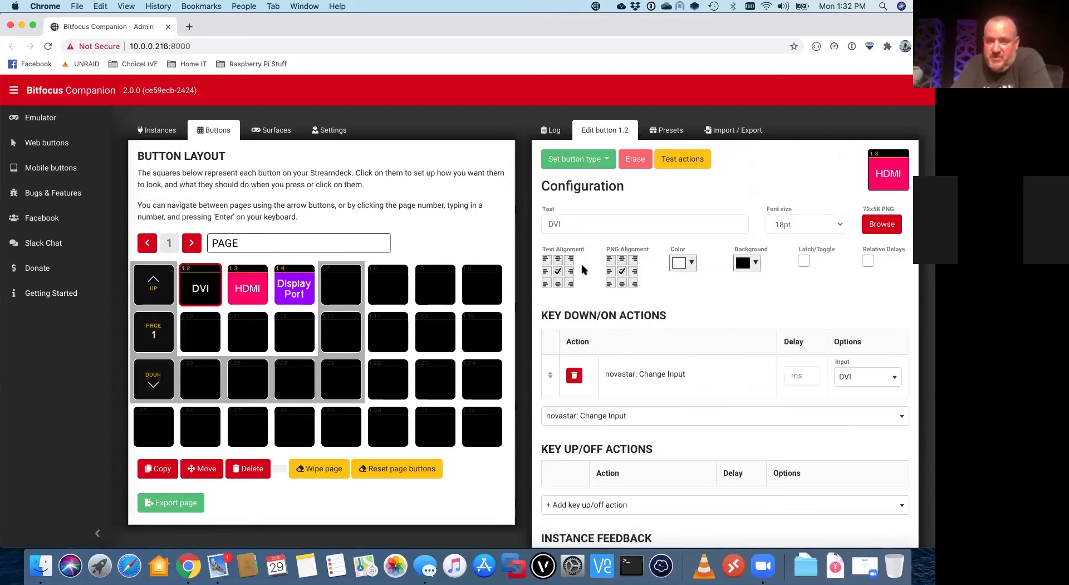
{"action": "left_click", "coordinate": [688, 267]}
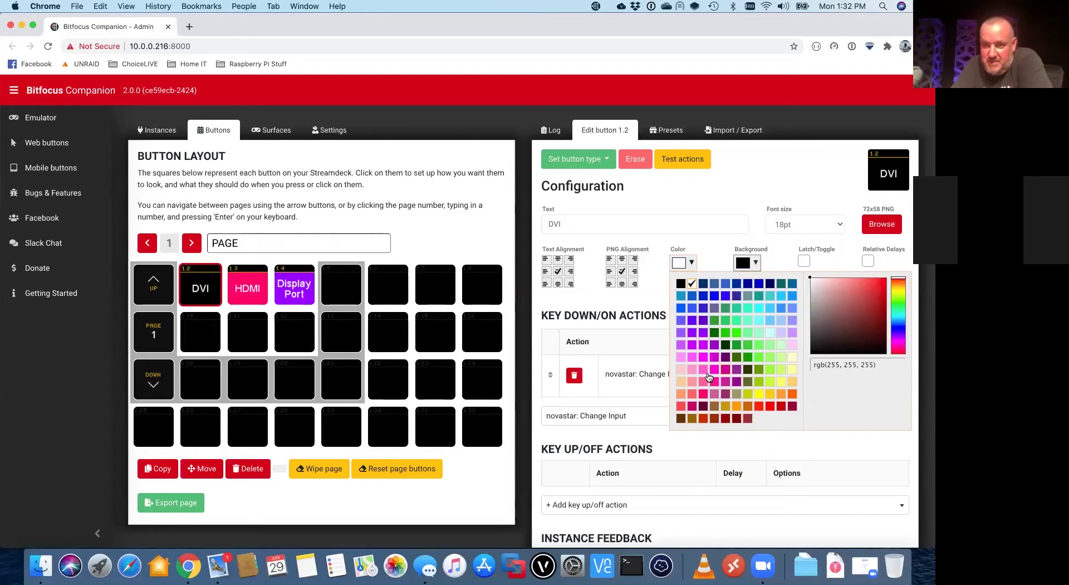
{"action": "left_click", "coordinate": [681, 307]}
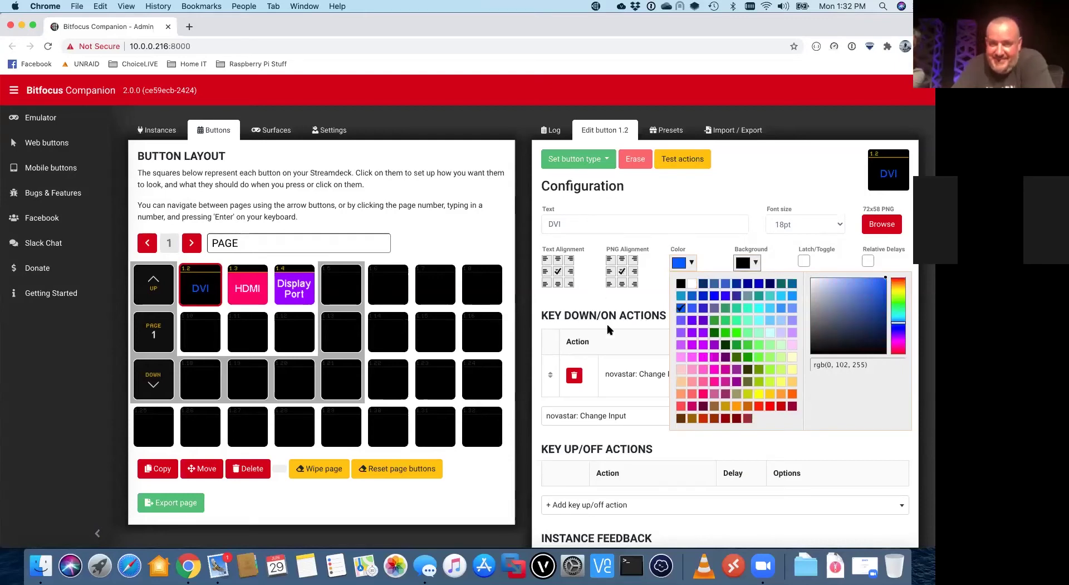
{"action": "left_click", "coordinate": [692, 284]}
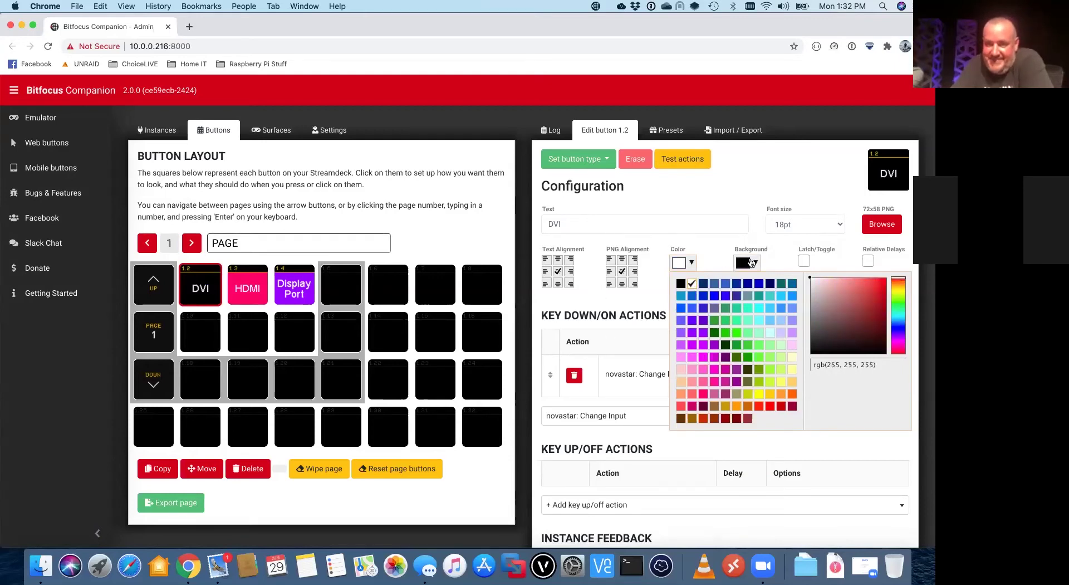
{"action": "left_click", "coordinate": [748, 262]}
{"action": "left_click", "coordinate": [714, 296]}
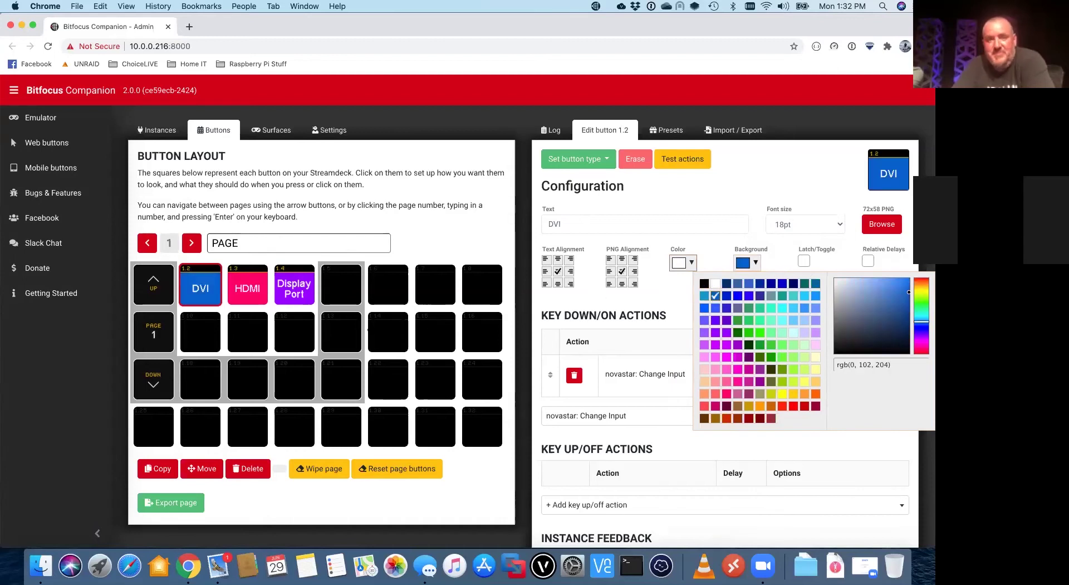
{"action": "left_click", "coordinate": [446, 248]}
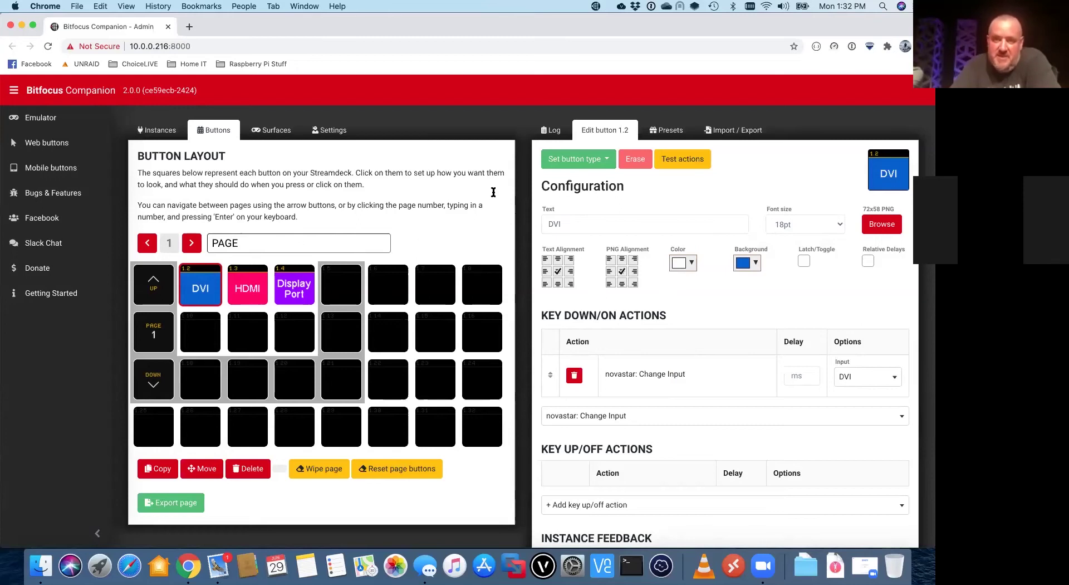
Reopen the DVI button's configuration and look over its settings and actions.
{"action": "left_click", "coordinate": [194, 339]}
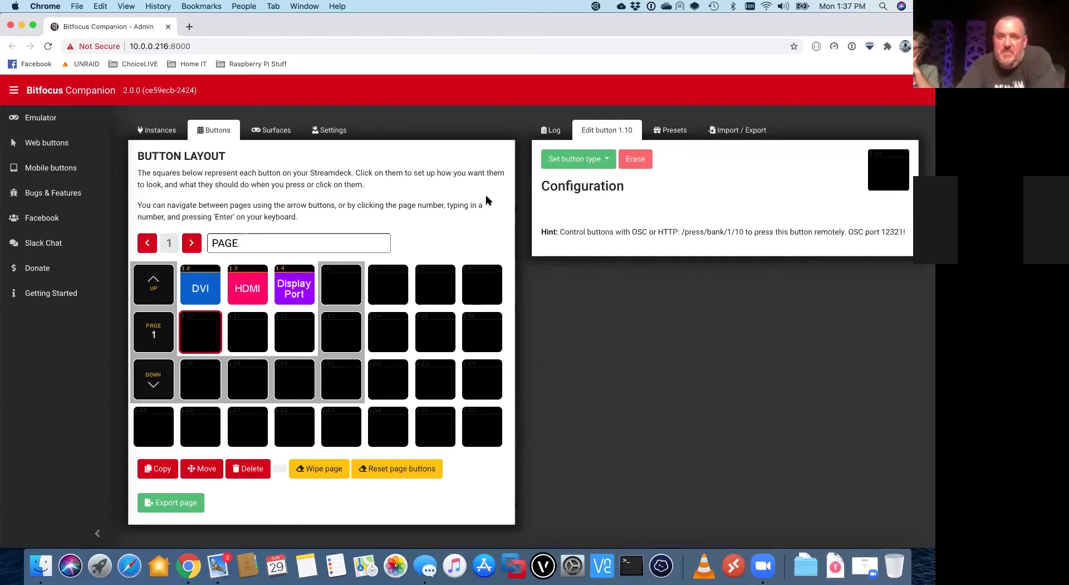
{"action": "left_click", "coordinate": [214, 285]}
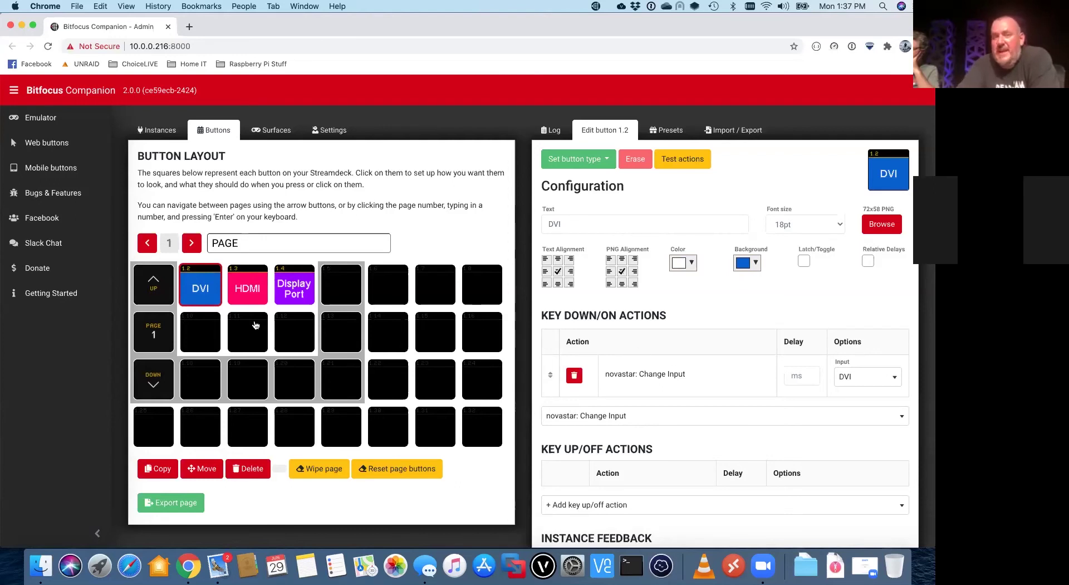
{"action": "scroll", "coordinate": [612, 334], "scroll_direction": "down", "scroll_amount": 3}
{"action": "scroll", "coordinate": [639, 344], "scroll_direction": "up", "scroll_amount": 3}
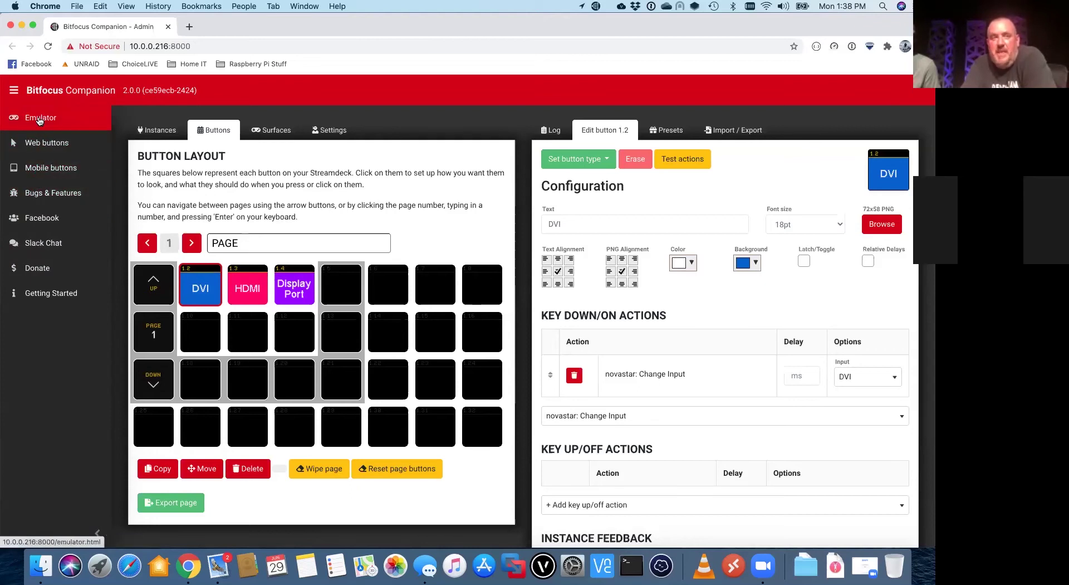
Open the mobile buttons page and examine its web address and the page 1 button layout.
{"action": "left_click", "coordinate": [49, 168]}
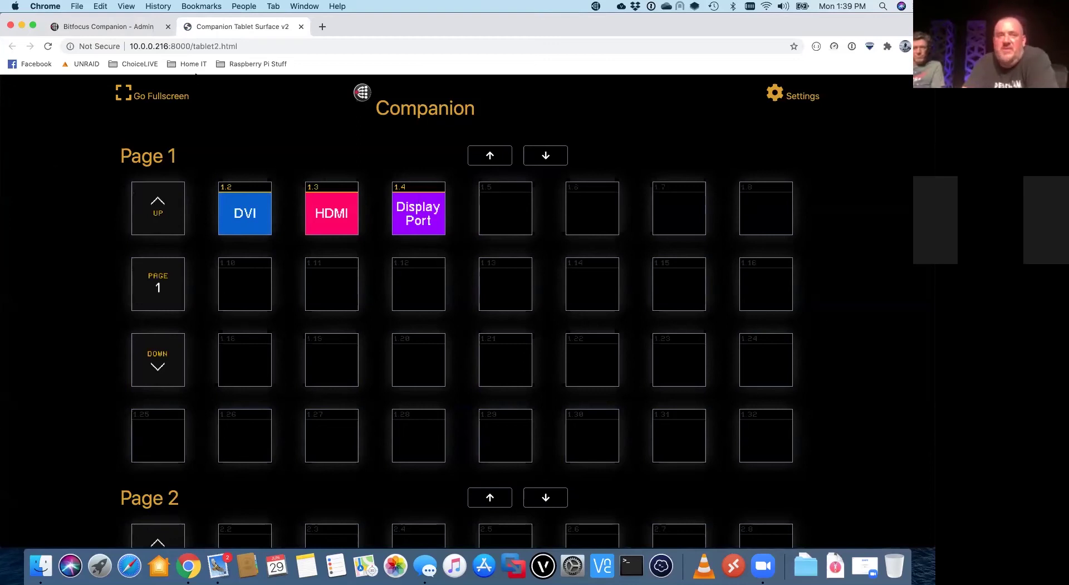
{"action": "left_click", "coordinate": [182, 47]}
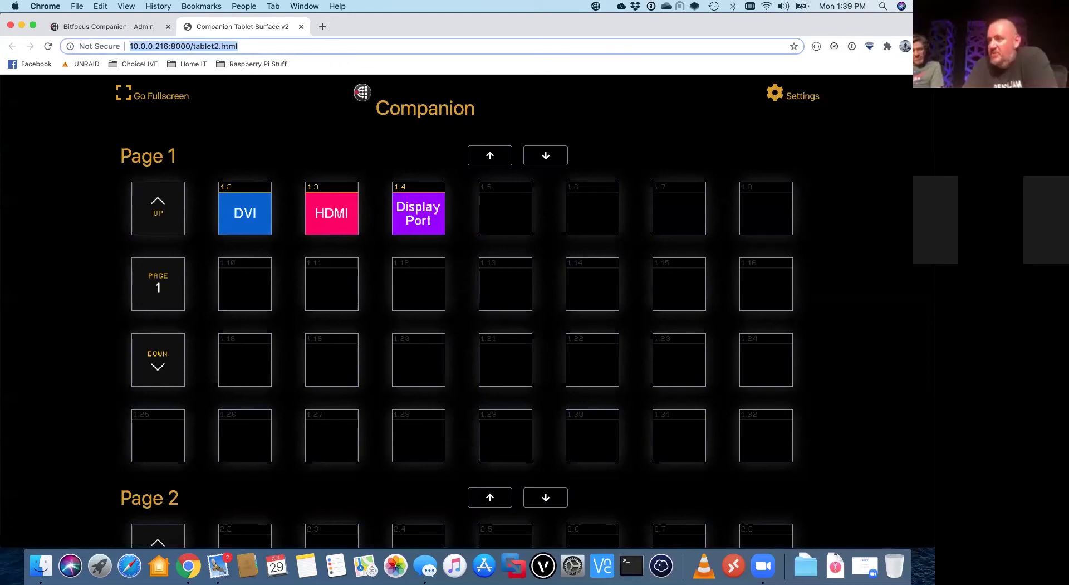
{"action": "left_click", "coordinate": [500, 156]}
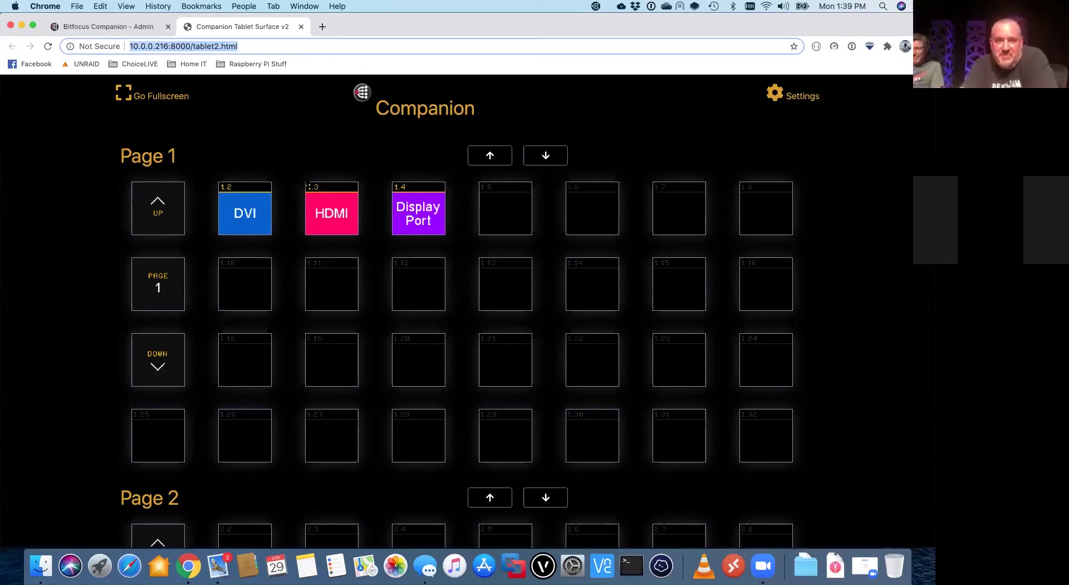
{"action": "left_click", "coordinate": [307, 186]}
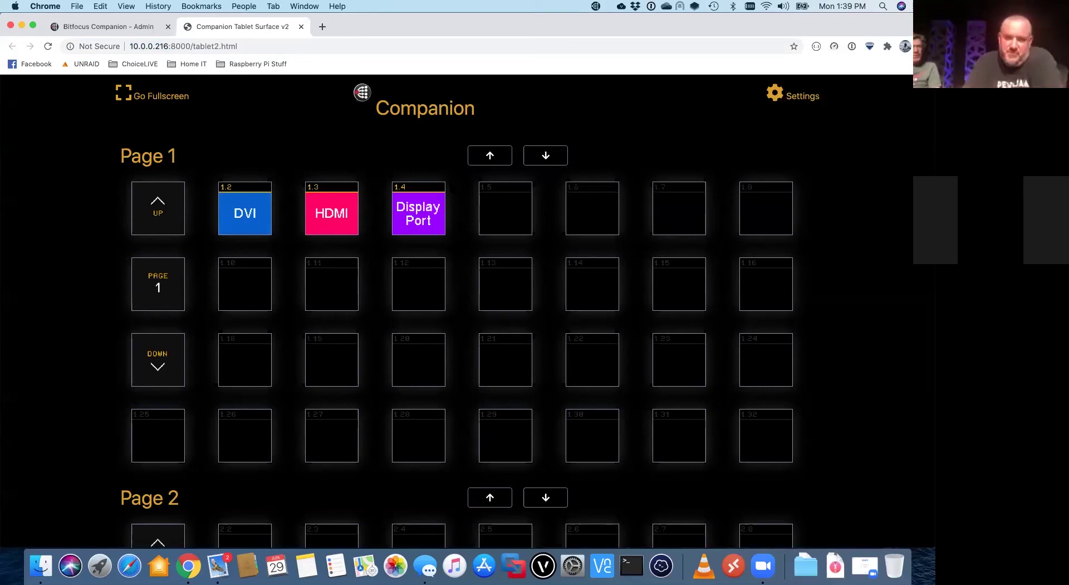
Return to the Companion admin page, browse the button pages up to page 5, and go back to page 1.
{"action": "left_click", "coordinate": [98, 28]}
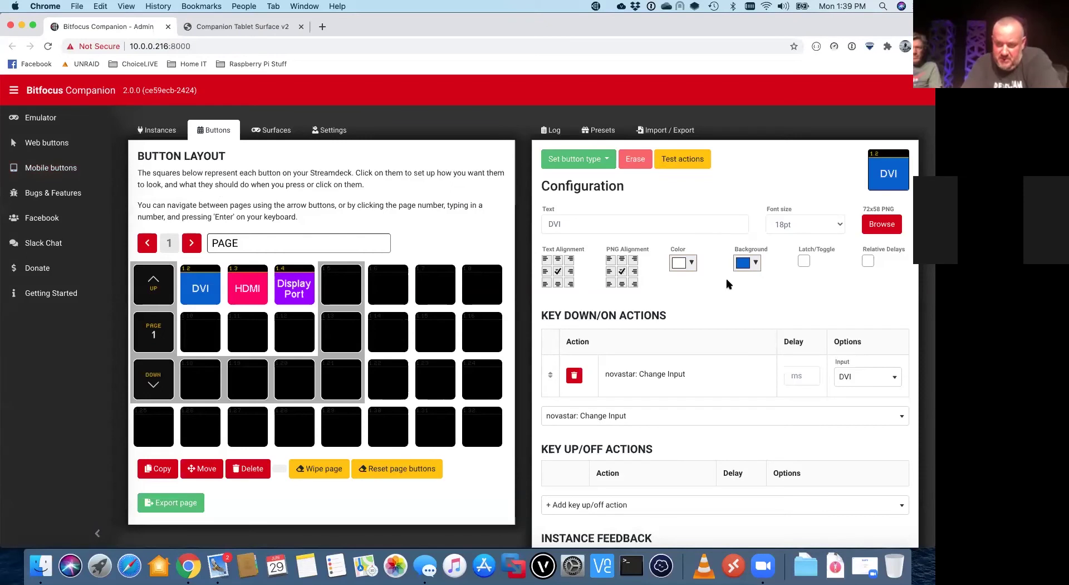
{"action": "scroll", "coordinate": [729, 285], "scroll_direction": "down", "scroll_amount": 2}
{"action": "scroll", "coordinate": [731, 286], "scroll_direction": "up", "scroll_amount": 2}
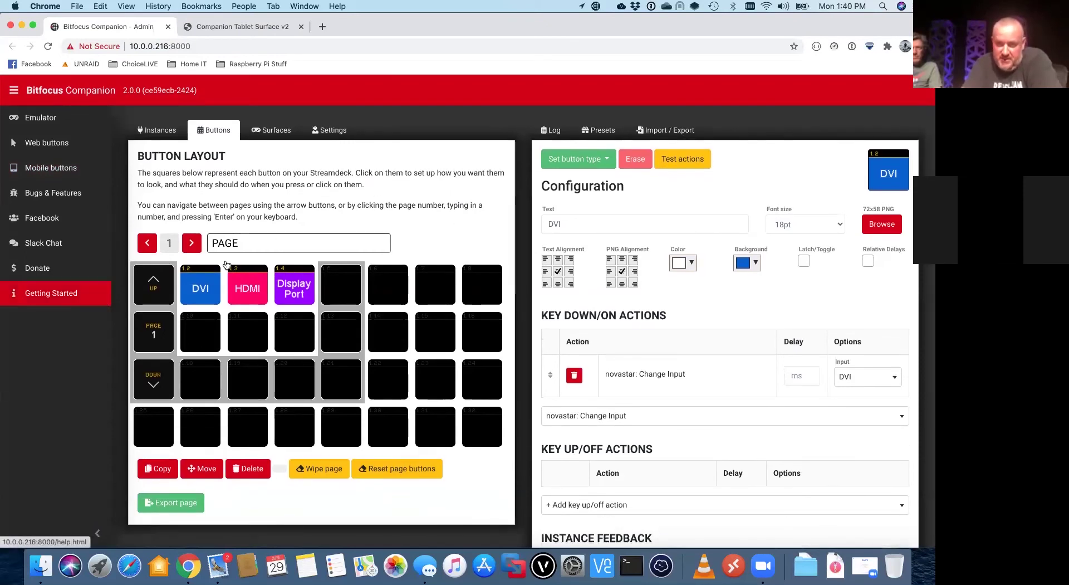
{"action": "left_click", "coordinate": [192, 243]}
{"action": "left_click", "coordinate": [192, 242]}
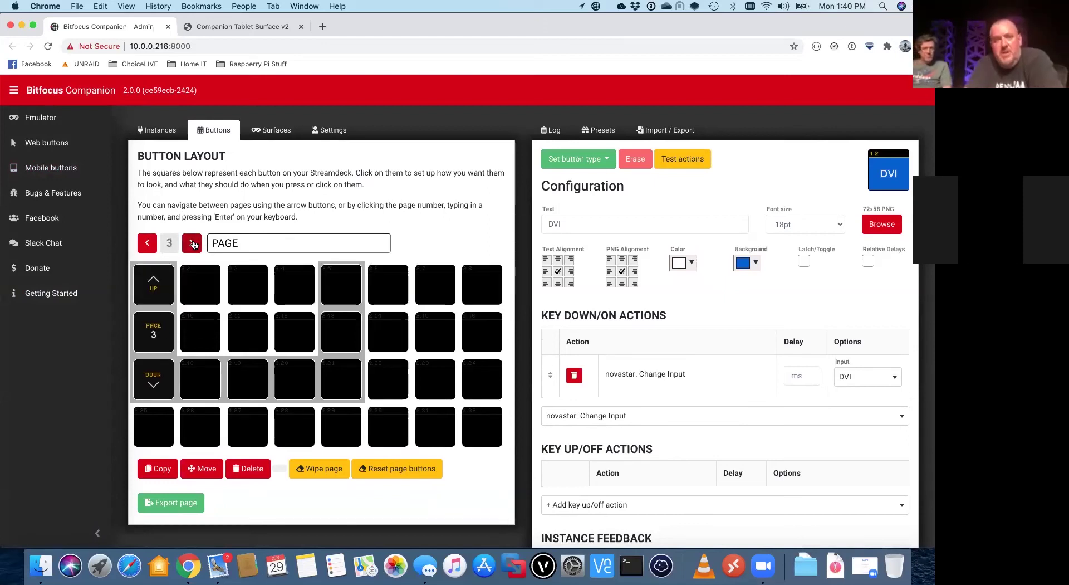
{"action": "left_click", "coordinate": [192, 243]}
{"action": "left_click", "coordinate": [193, 243]}
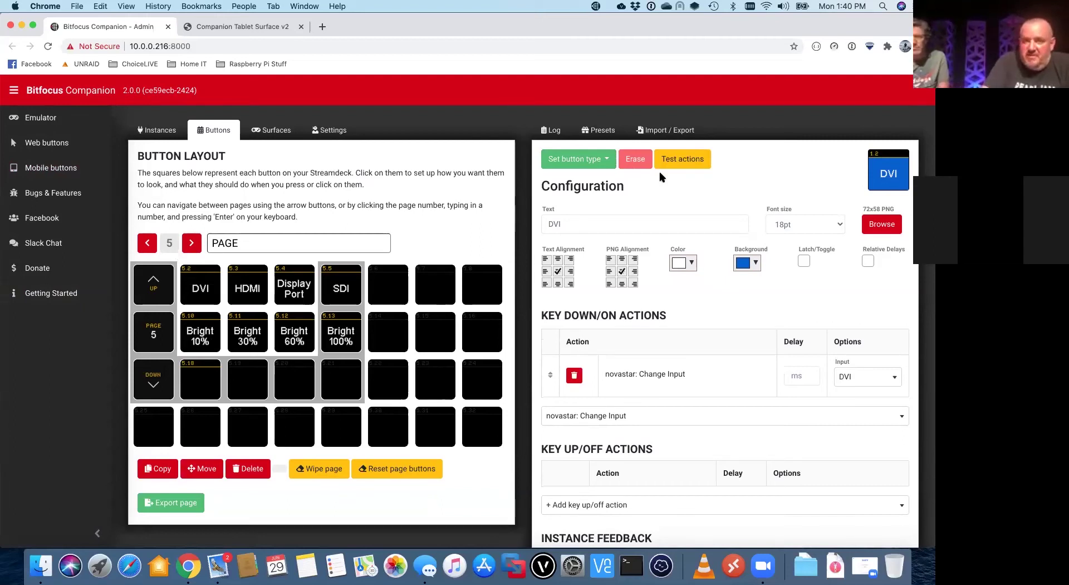
{"action": "left_click", "coordinate": [148, 243]}
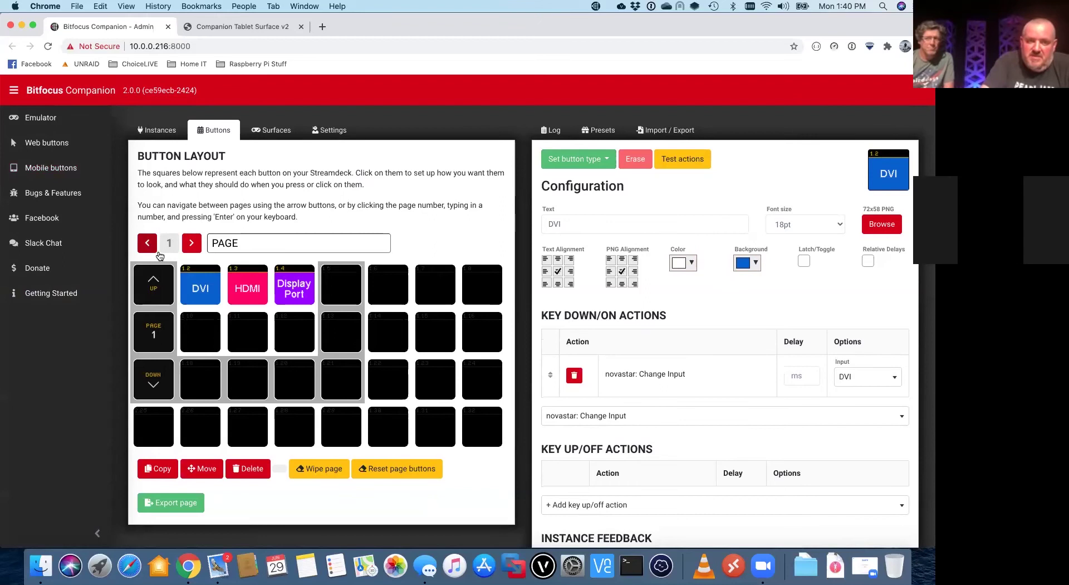
Set up button 1.10 as a regular button with the text "Bright 100%" at 18pt font size.
{"action": "left_click", "coordinate": [201, 336]}
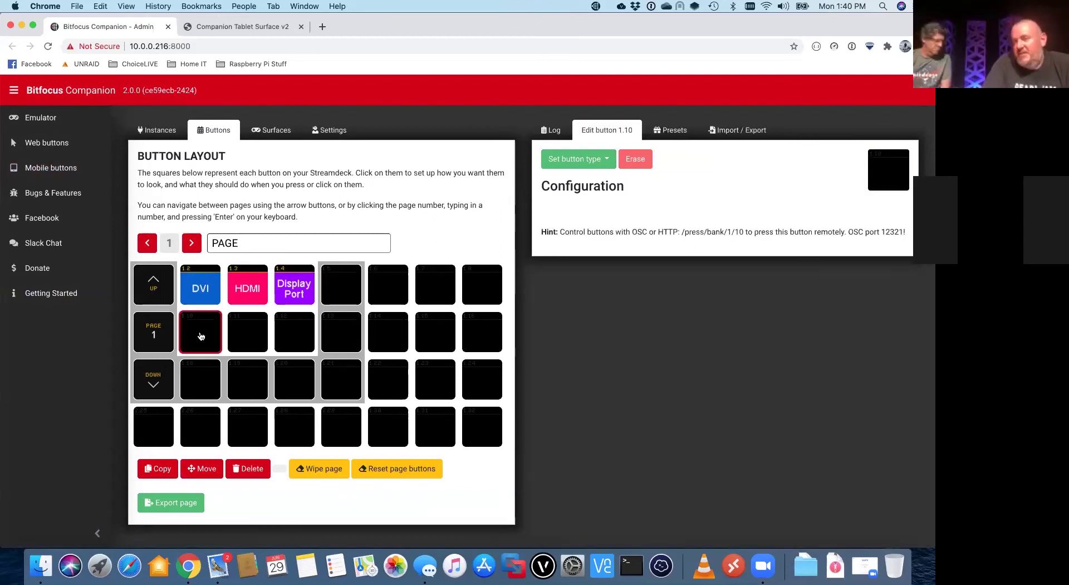
{"action": "left_click", "coordinate": [611, 157]}
{"action": "left_click", "coordinate": [592, 177]}
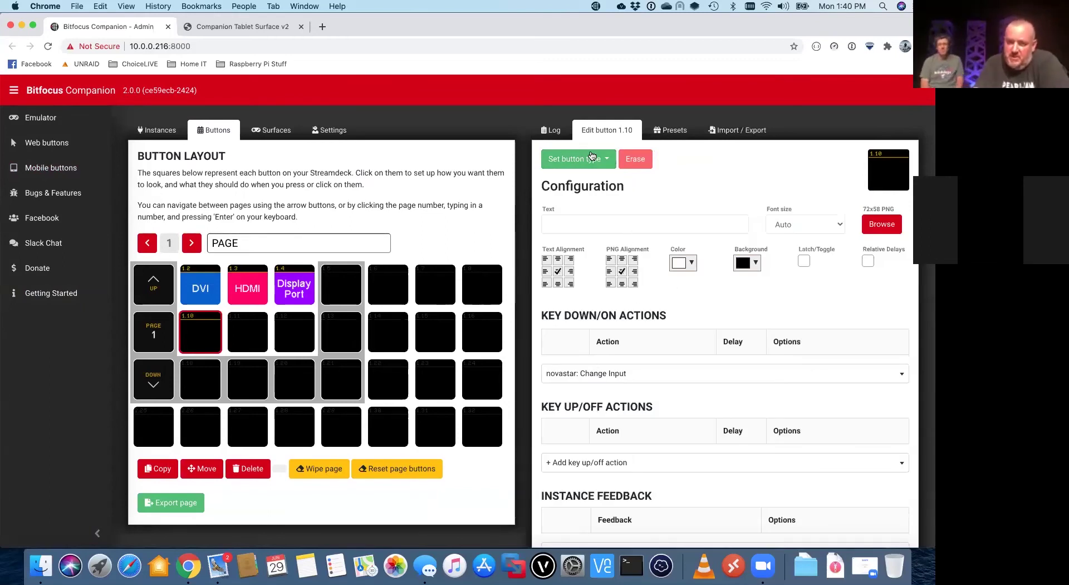
{"action": "left_click", "coordinate": [570, 224]}
{"action": "type", "text": "Bright"}
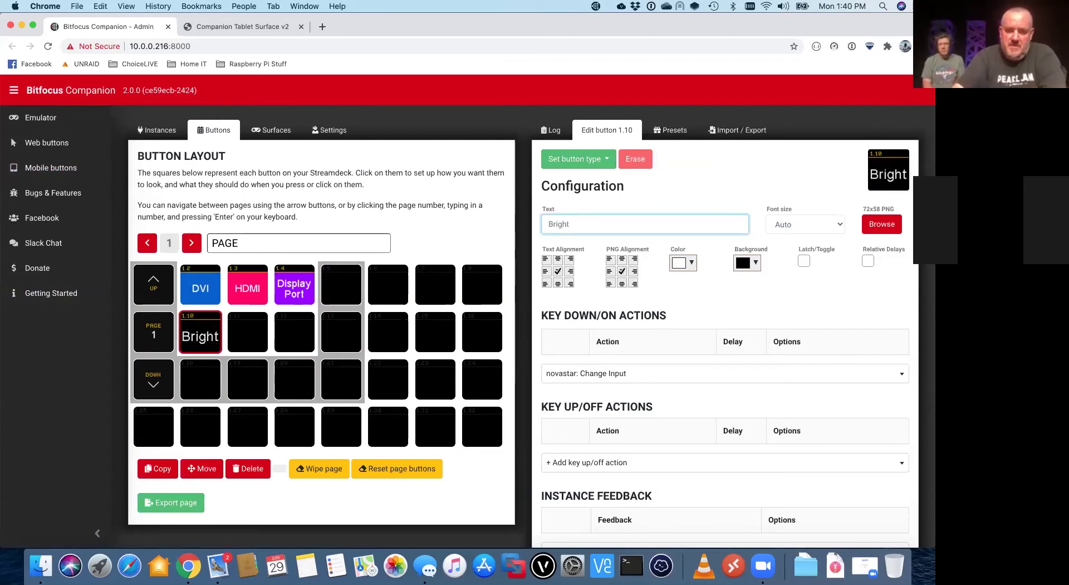
{"action": "type", "text": " 100"}
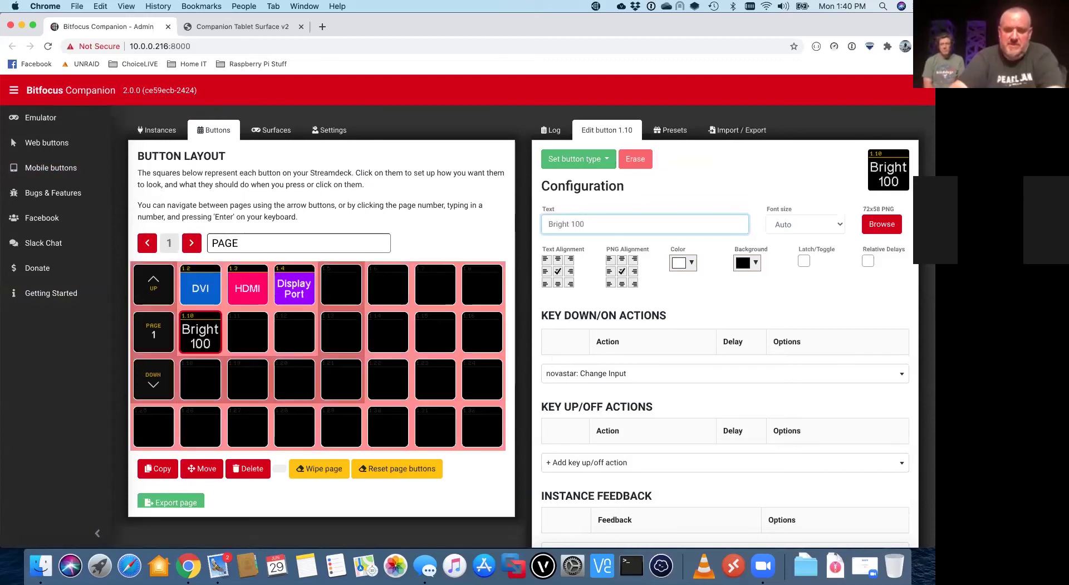
{"action": "type", "text": "%"}
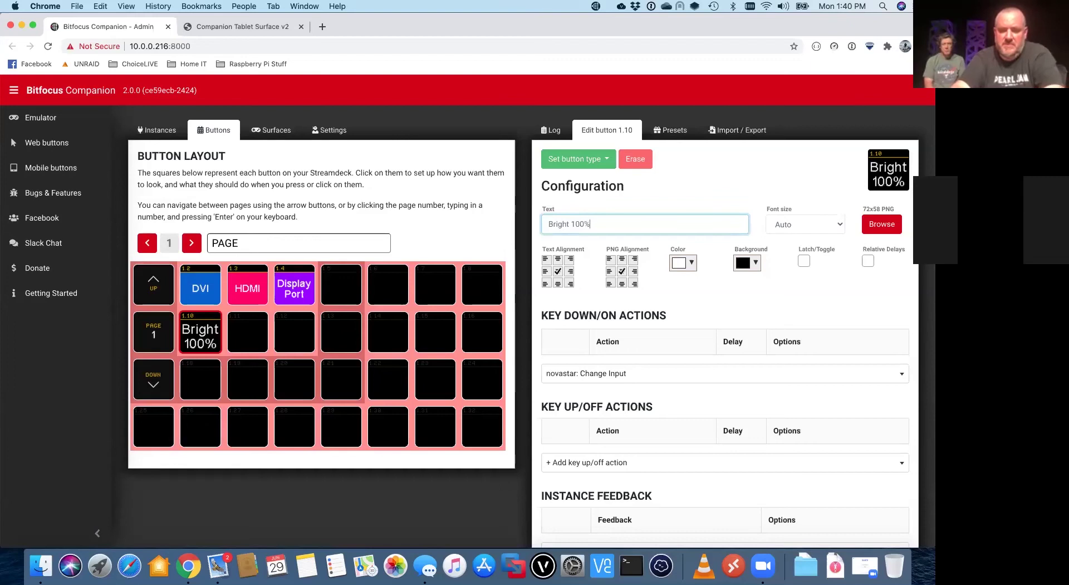
{"action": "left_click", "coordinate": [802, 224]}
{"action": "left_click", "coordinate": [797, 188]}
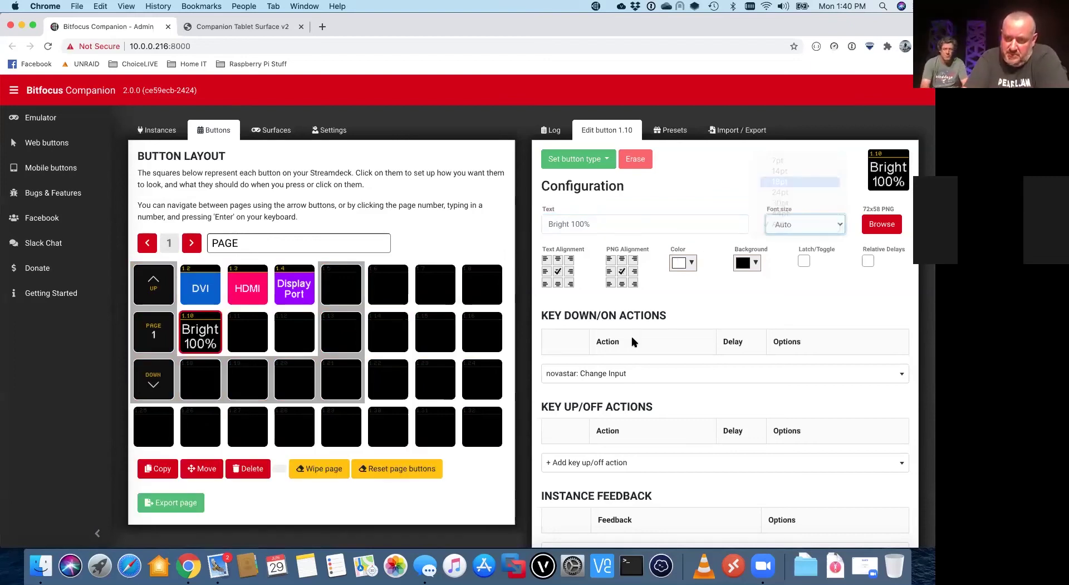
Add the key down action "novastar: Change Brightness" to the Bright 100% button and set its brightness to 100%.
{"action": "left_click", "coordinate": [576, 381]}
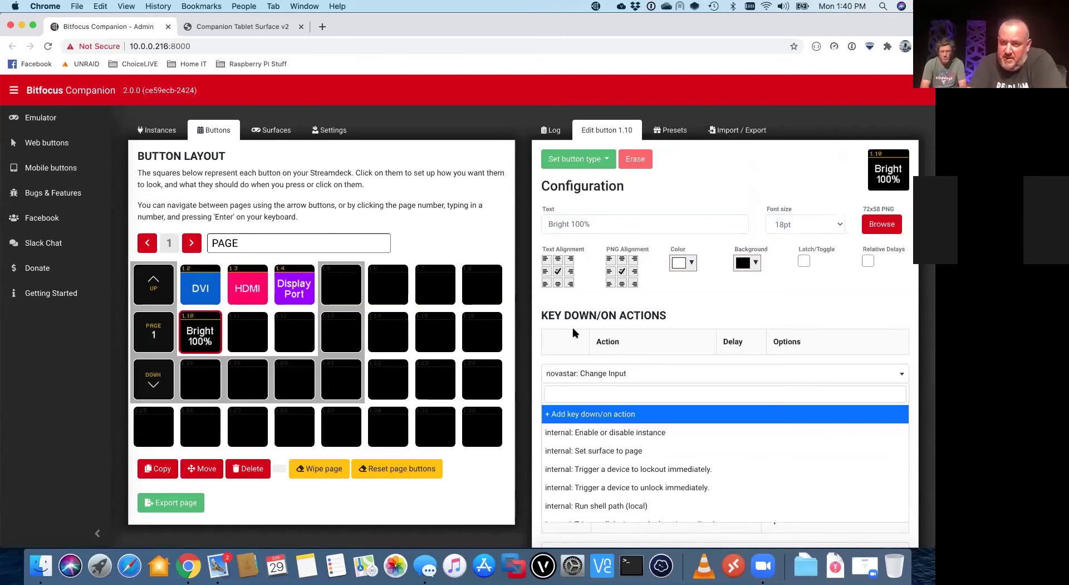
{"action": "scroll", "coordinate": [624, 433], "scroll_direction": "down", "scroll_amount": 8}
{"action": "scroll", "coordinate": [618, 433], "scroll_direction": "down", "scroll_amount": 10}
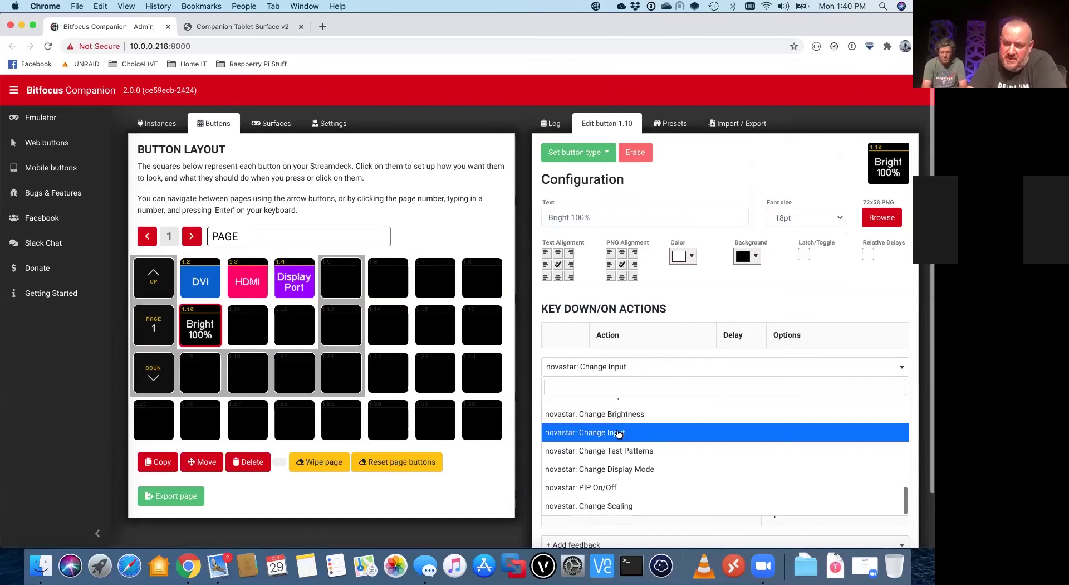
{"action": "scroll", "coordinate": [618, 433], "scroll_direction": "down", "scroll_amount": 1}
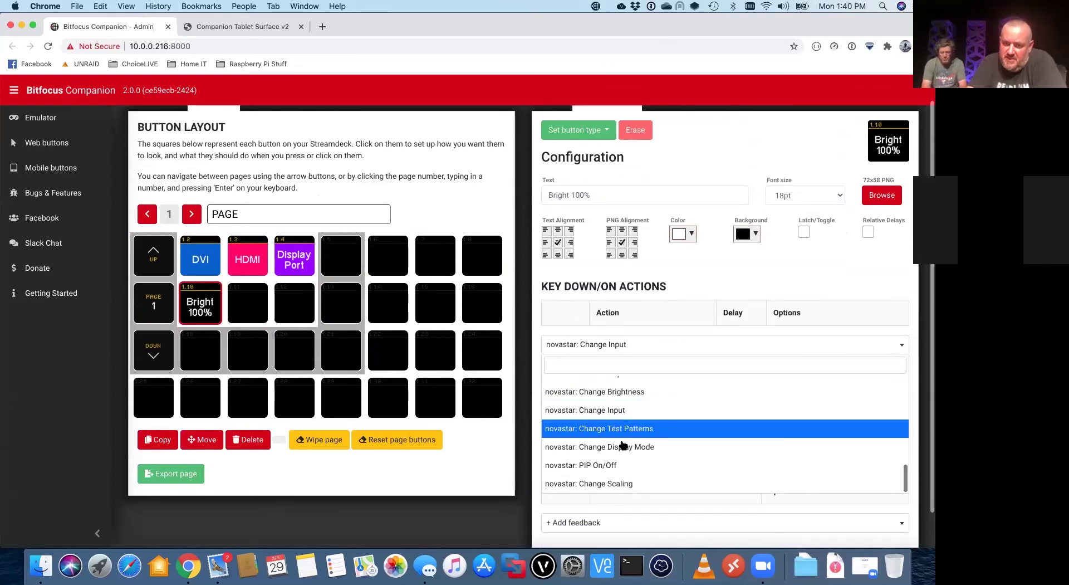
{"action": "left_click", "coordinate": [595, 393]}
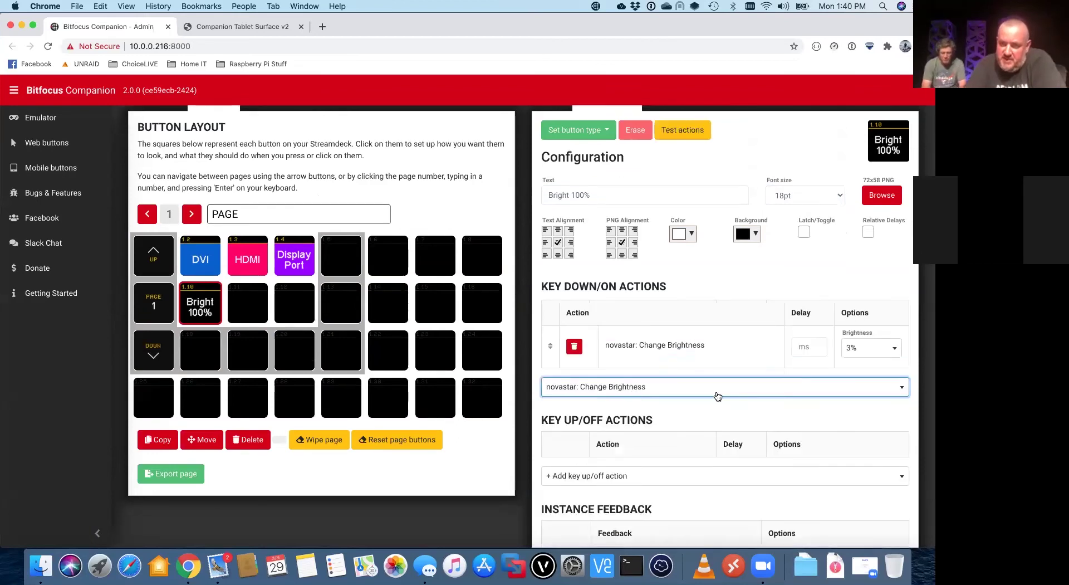
{"action": "left_click", "coordinate": [877, 350]}
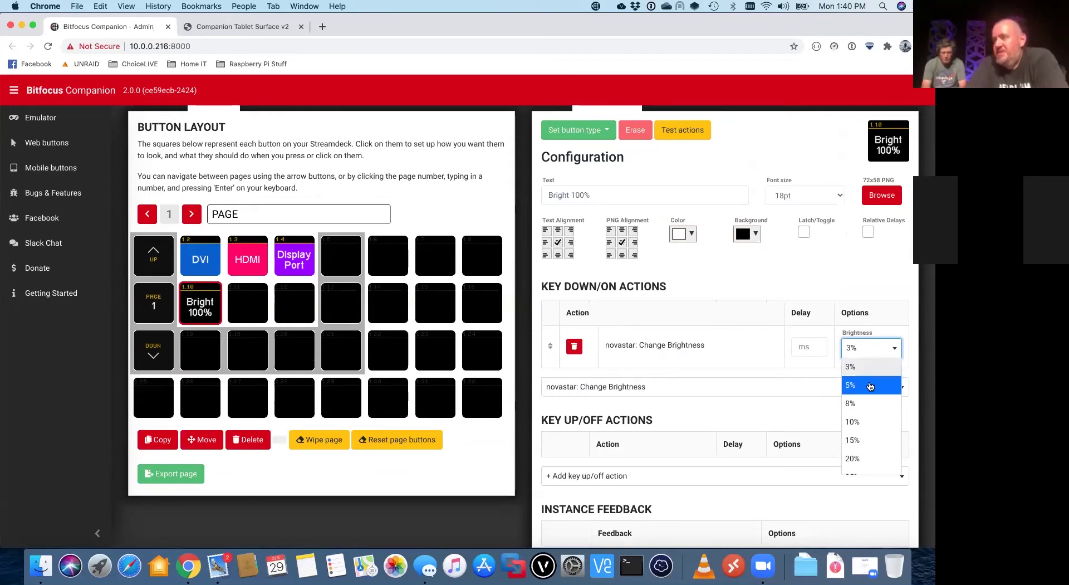
{"action": "scroll", "coordinate": [870, 386], "scroll_direction": "down", "scroll_amount": 4}
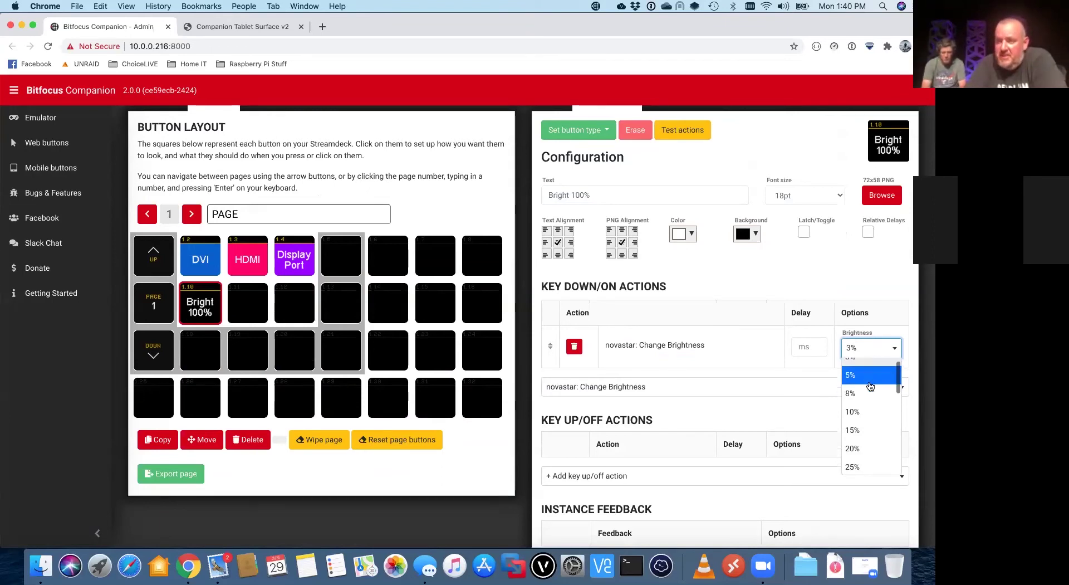
{"action": "scroll", "coordinate": [870, 386], "scroll_direction": "down", "scroll_amount": 6}
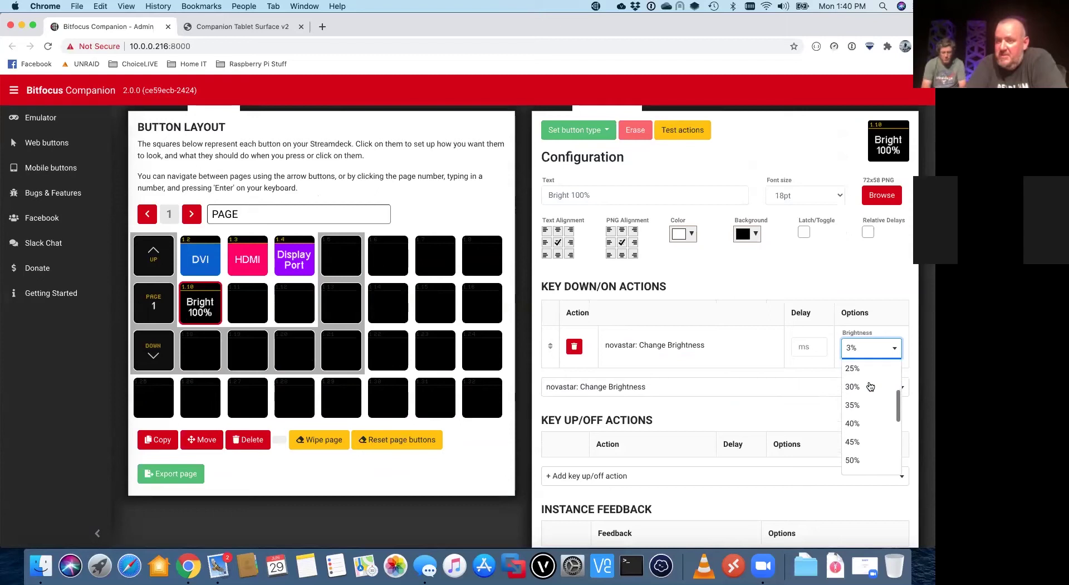
{"action": "scroll", "coordinate": [870, 385], "scroll_direction": "down", "scroll_amount": 6}
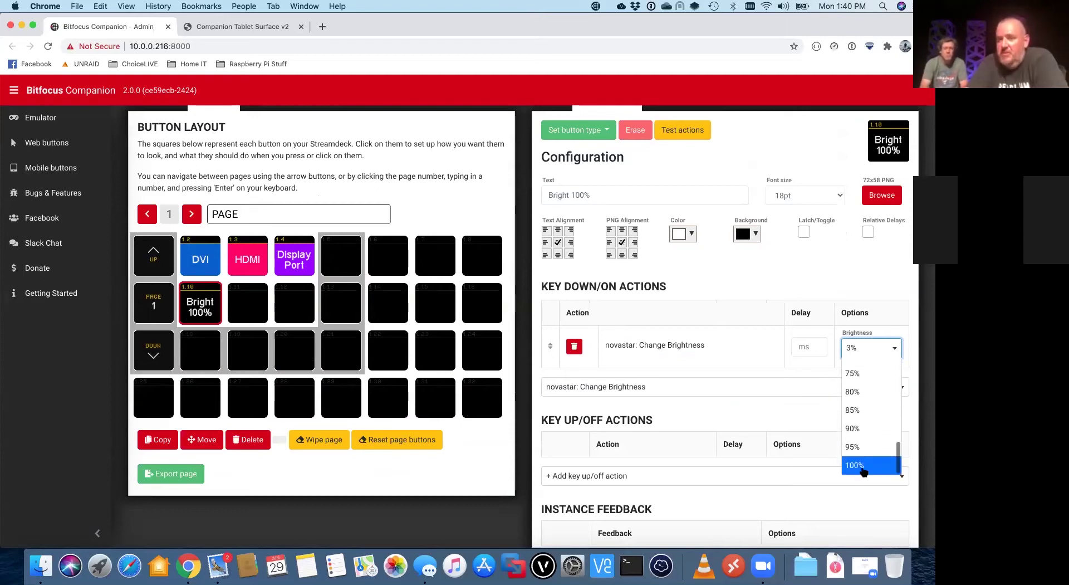
{"action": "left_click", "coordinate": [863, 470]}
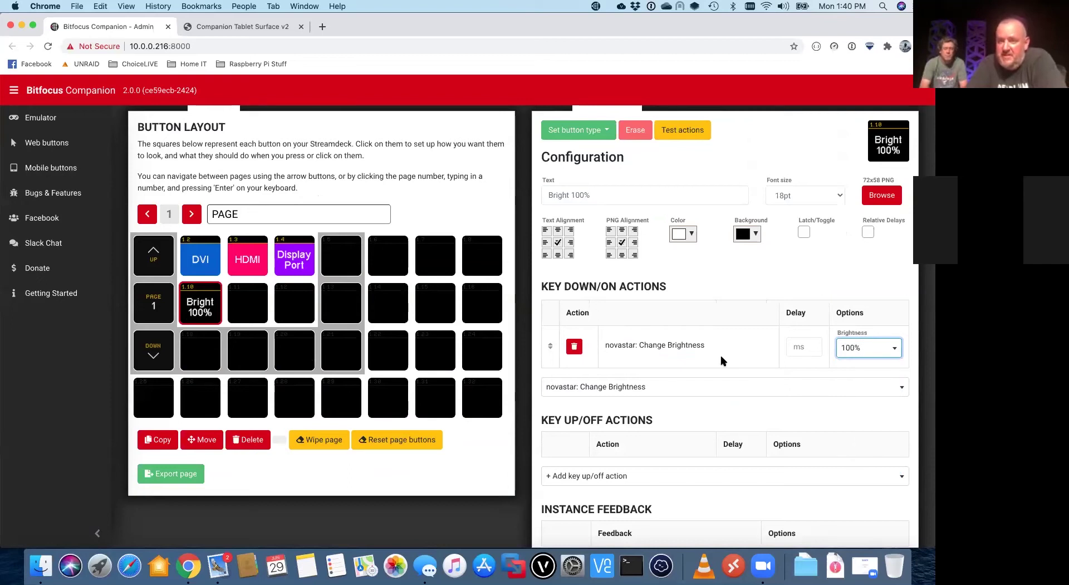
Set up button 1.11 as a regular button with the text "Bright 50%" at 18pt font size.
{"action": "left_click", "coordinate": [260, 298]}
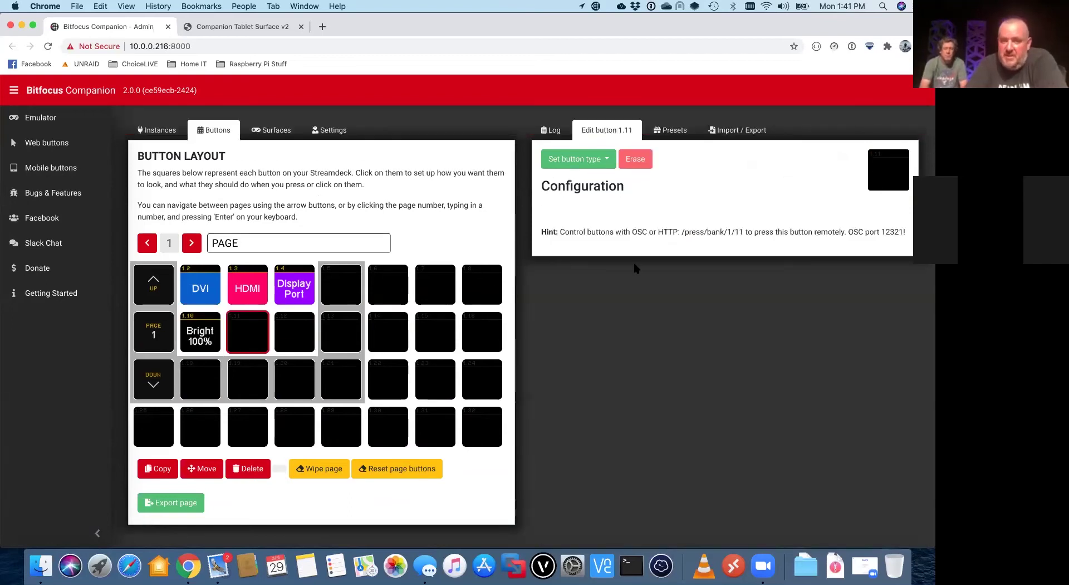
{"action": "left_click", "coordinate": [578, 159]}
{"action": "left_click", "coordinate": [581, 181]}
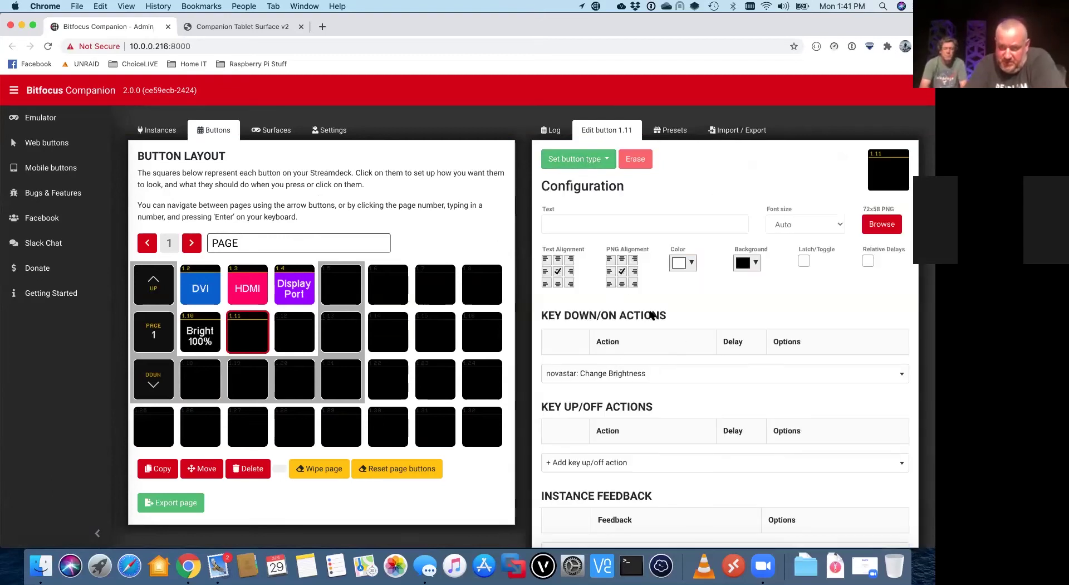
{"action": "left_click", "coordinate": [551, 223]}
{"action": "type", "text": "Bright 50"}
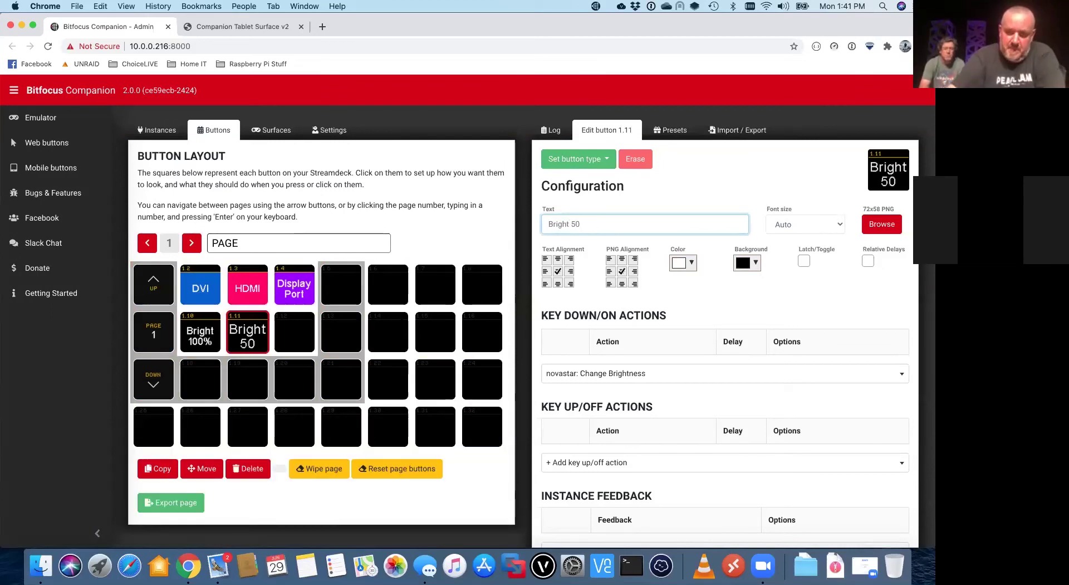
{"action": "type", "text": "%"}
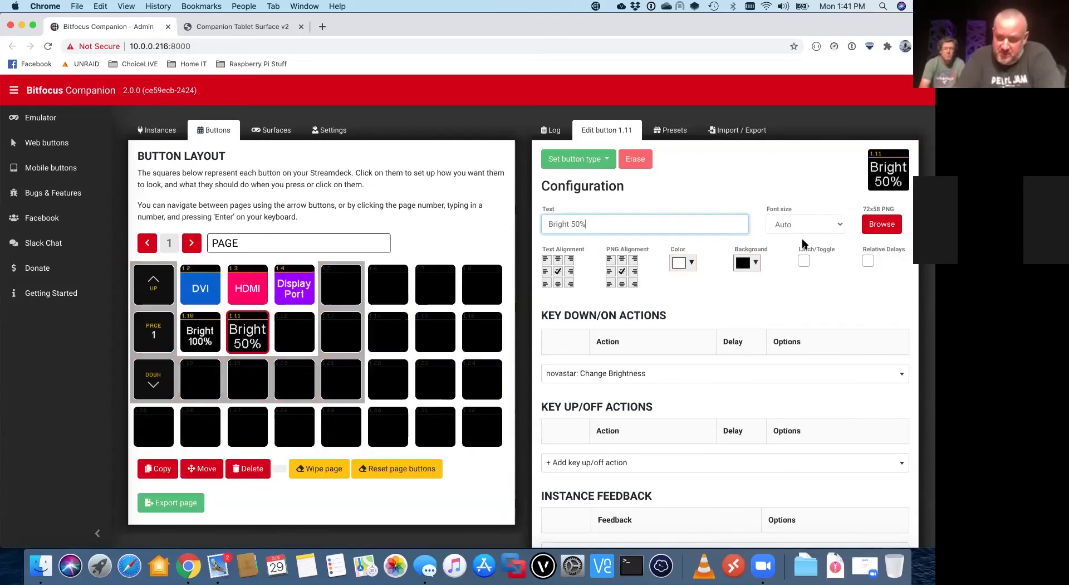
{"action": "left_click", "coordinate": [803, 223]}
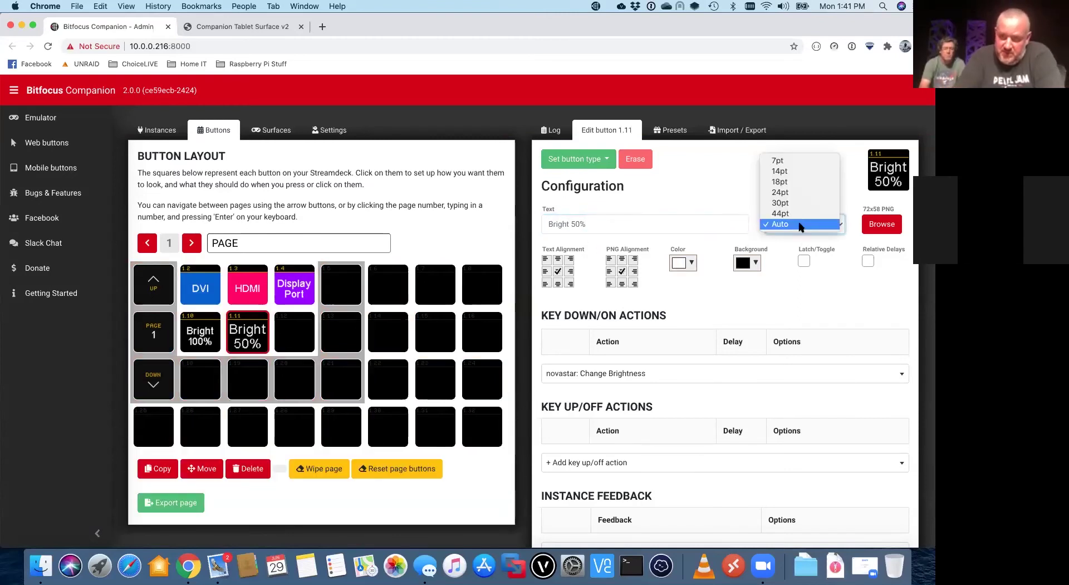
{"action": "left_click", "coordinate": [788, 183]}
Add the key down action "novastar: Change Brightness" to the Bright 50% button and set its brightness to 50%.
{"action": "left_click", "coordinate": [627, 373]}
{"action": "scroll", "coordinate": [633, 473], "scroll_direction": "down", "scroll_amount": 10}
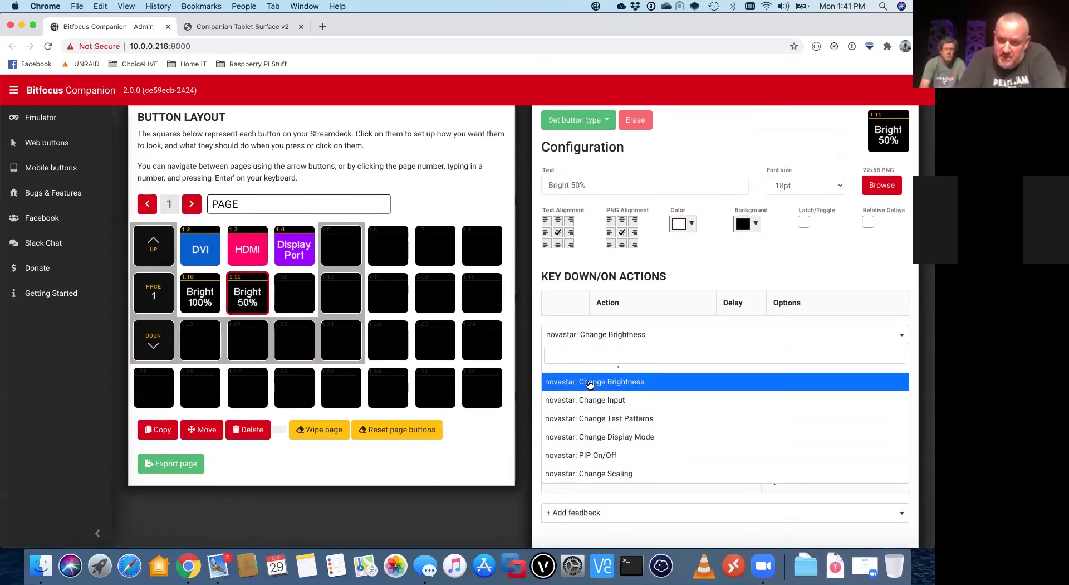
{"action": "left_click", "coordinate": [589, 383]}
{"action": "left_click", "coordinate": [873, 338]}
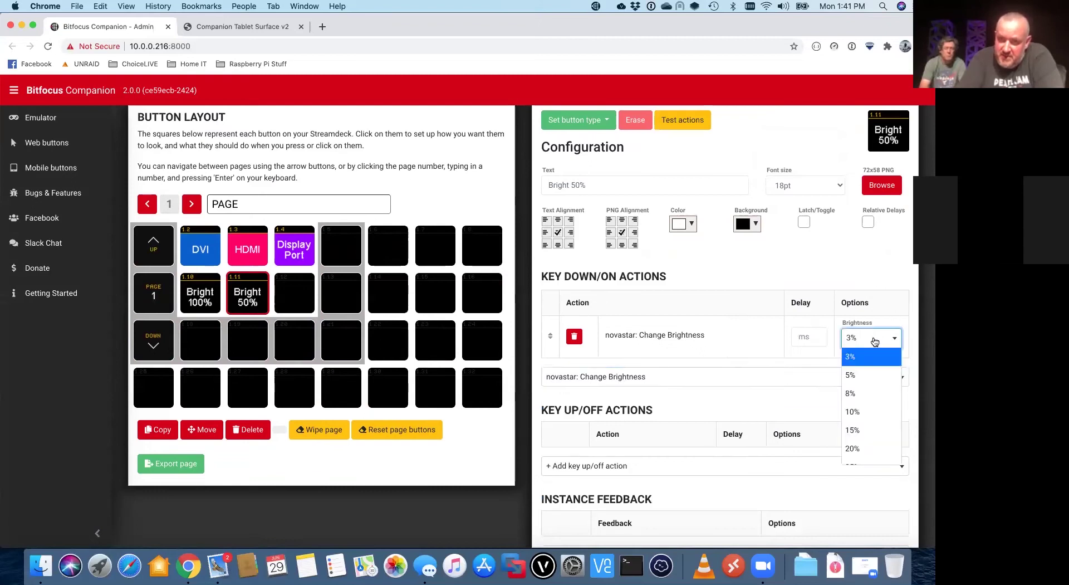
{"action": "scroll", "coordinate": [871, 389], "scroll_direction": "down", "scroll_amount": 3}
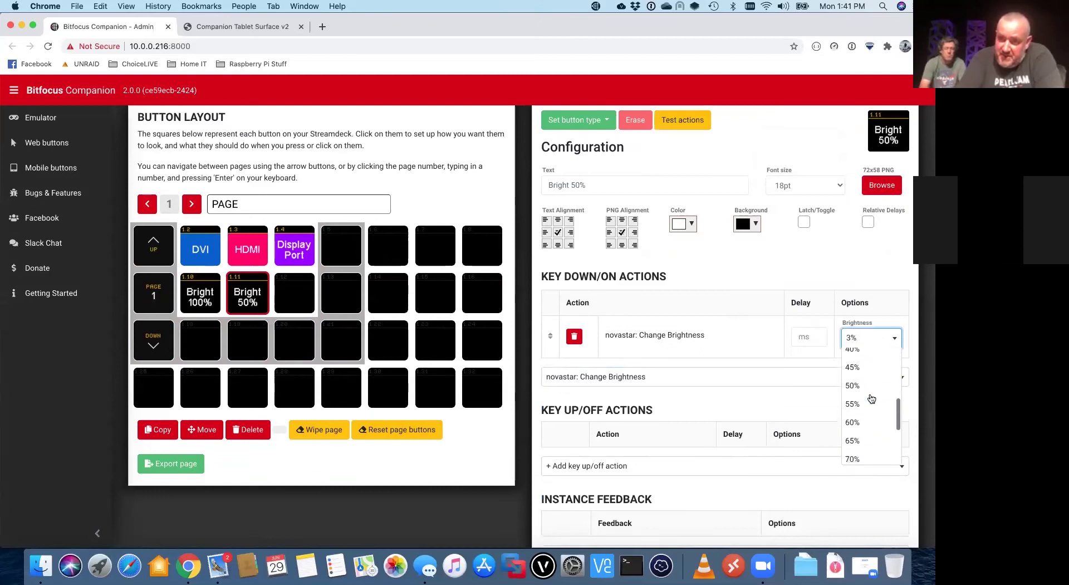
{"action": "left_click", "coordinate": [856, 386]}
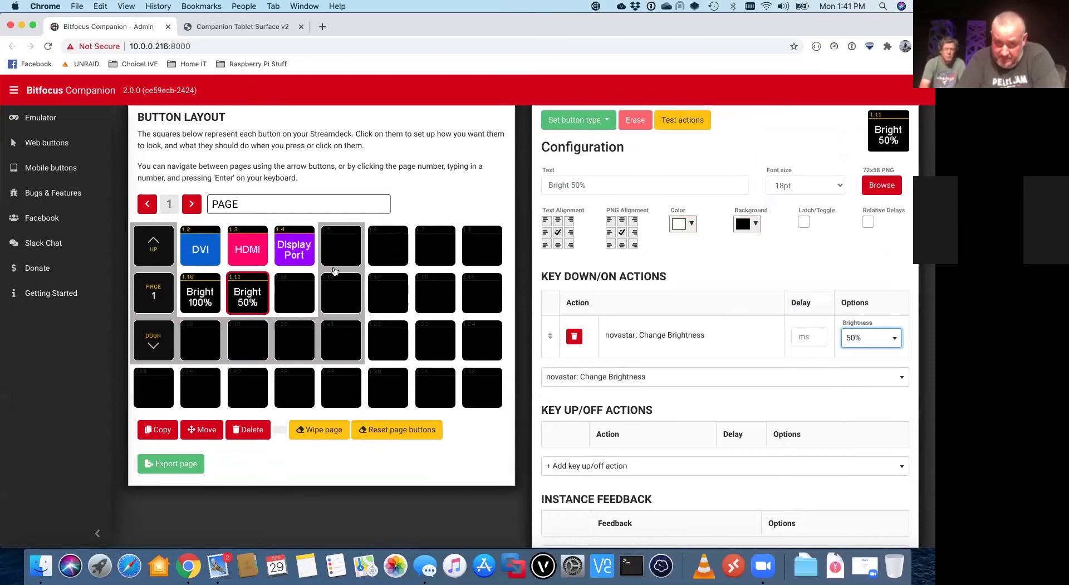
{"action": "left_click", "coordinate": [283, 302]}
{"action": "left_click", "coordinate": [215, 342]}
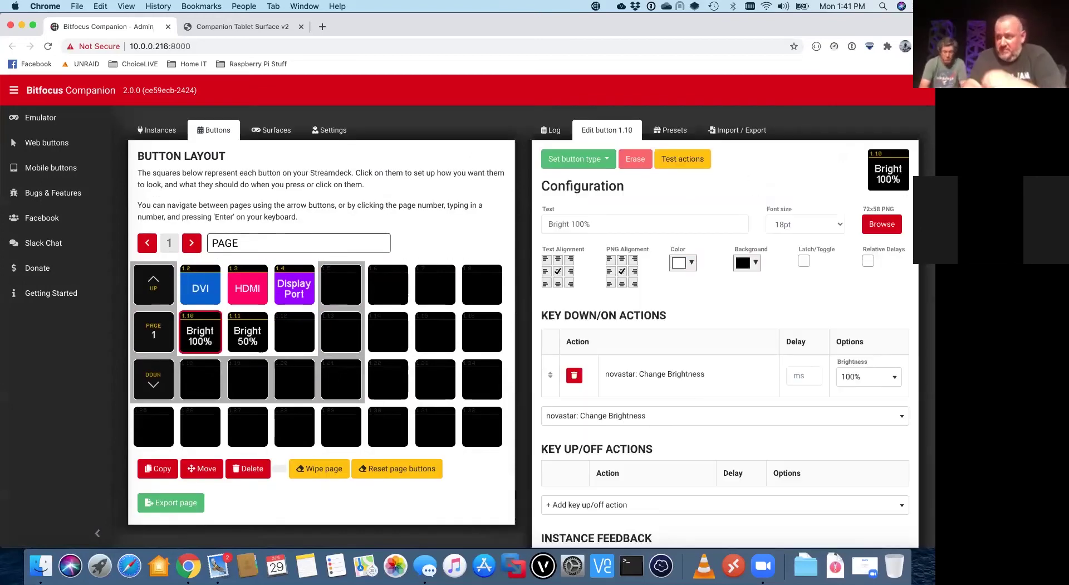
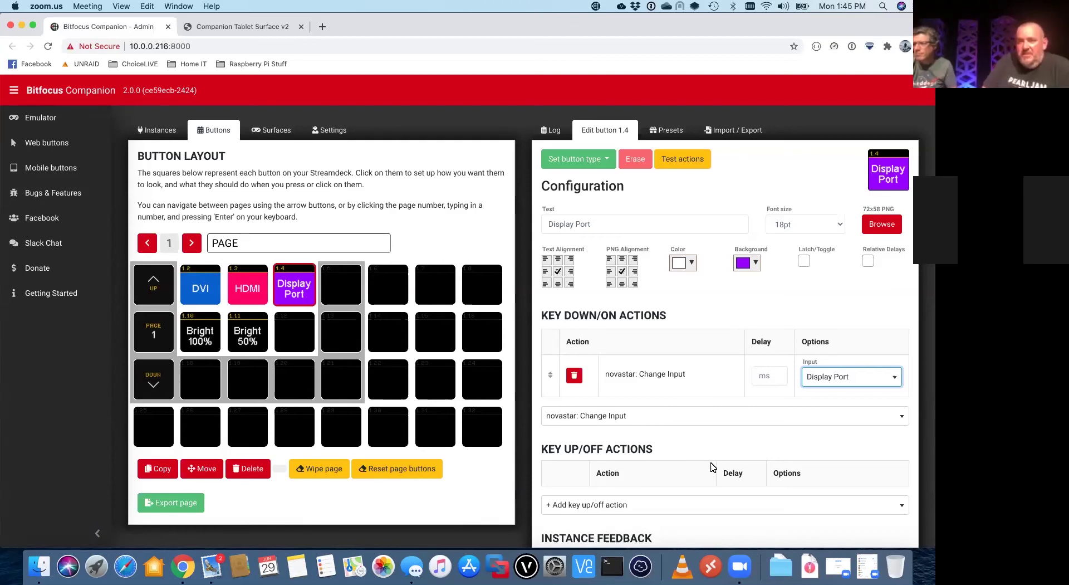
{"action": "left_click", "coordinate": [227, 382]}
{"action": "left_click", "coordinate": [227, 382]}
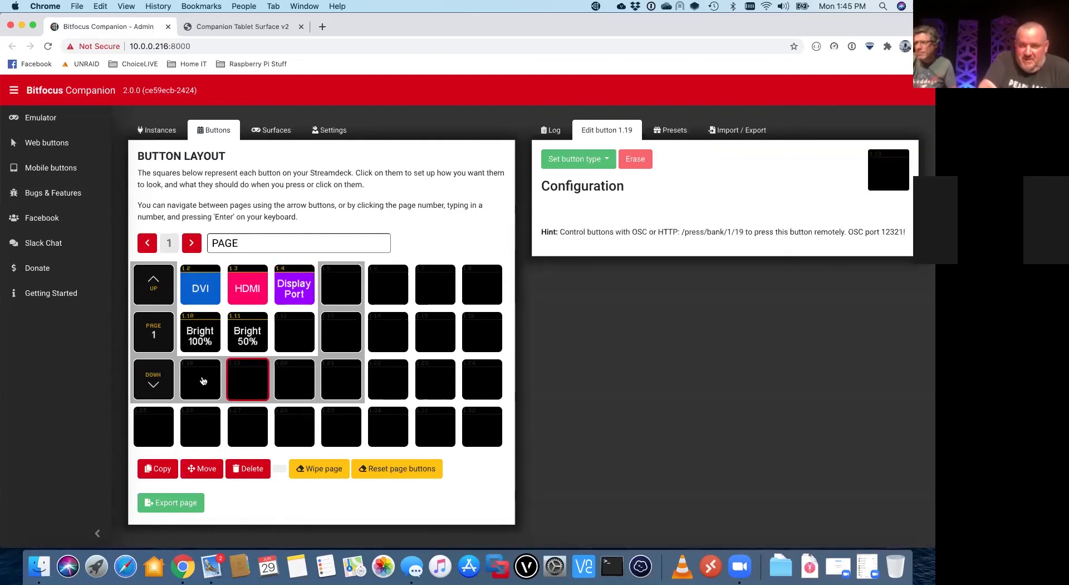
{"action": "left_click", "coordinate": [310, 323]}
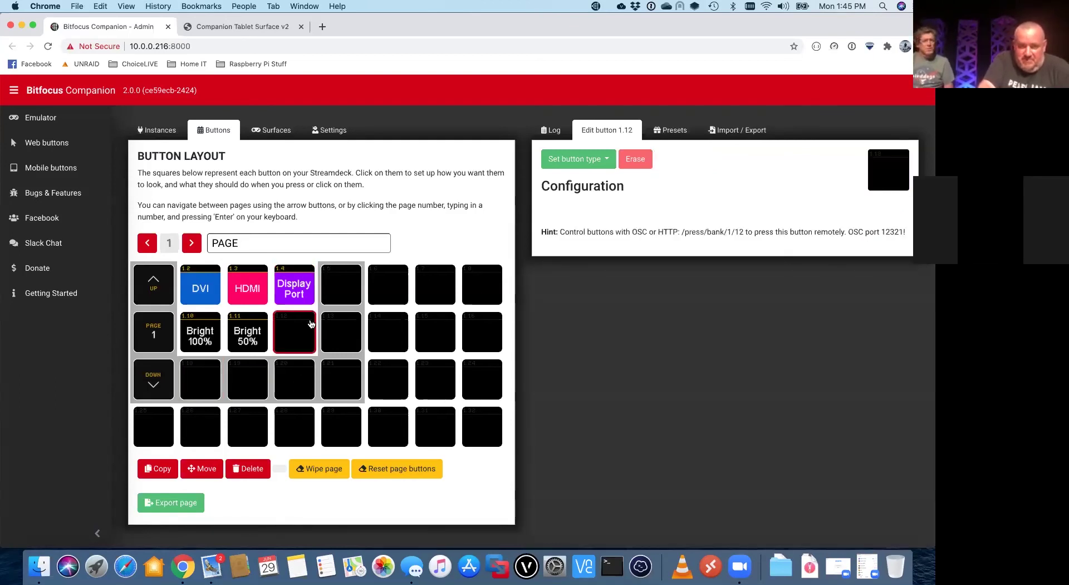
{"action": "left_click", "coordinate": [349, 327]}
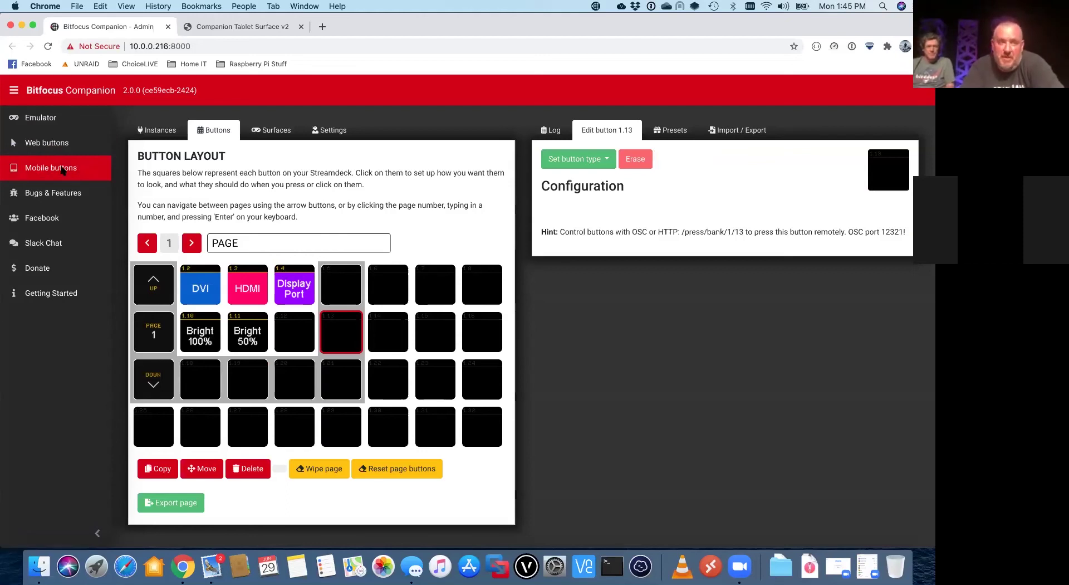
View the page 1 buttons on the mobile buttons page and in the emulator, returning to the admin page.
{"action": "left_click", "coordinate": [44, 169]}
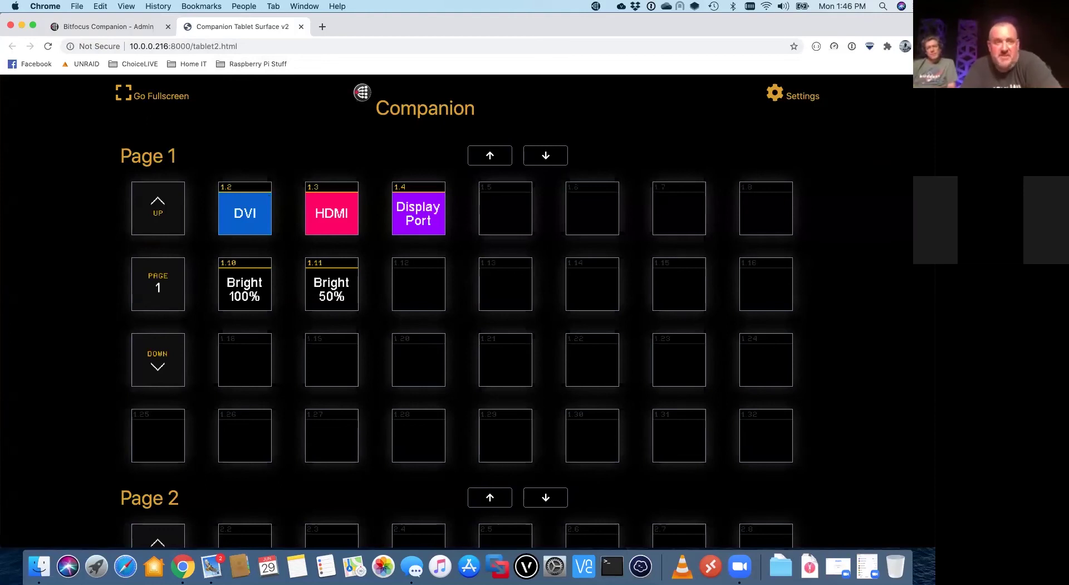
{"action": "left_click", "coordinate": [102, 26]}
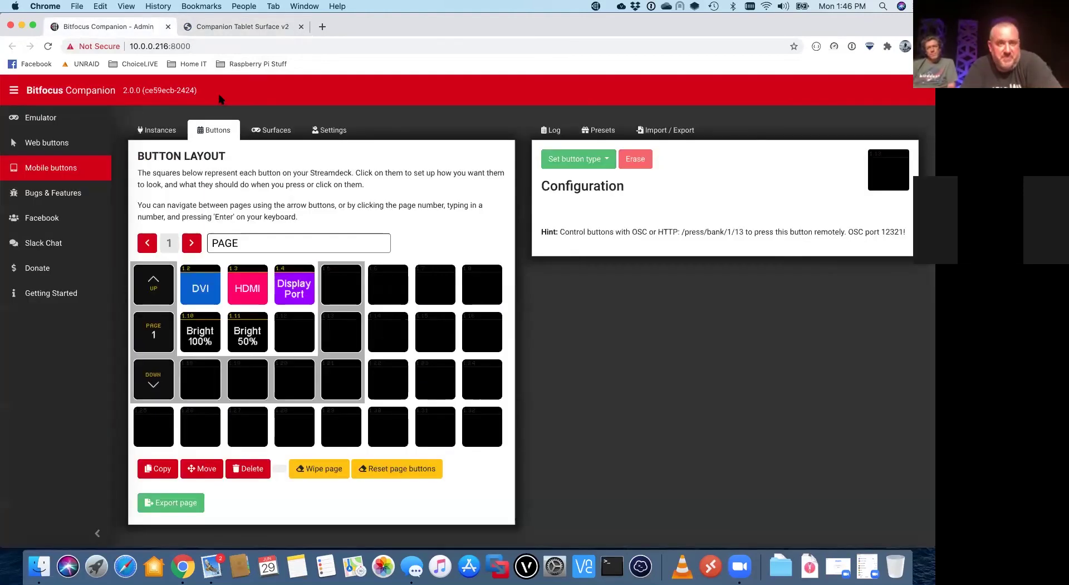
{"action": "left_click", "coordinate": [40, 119]}
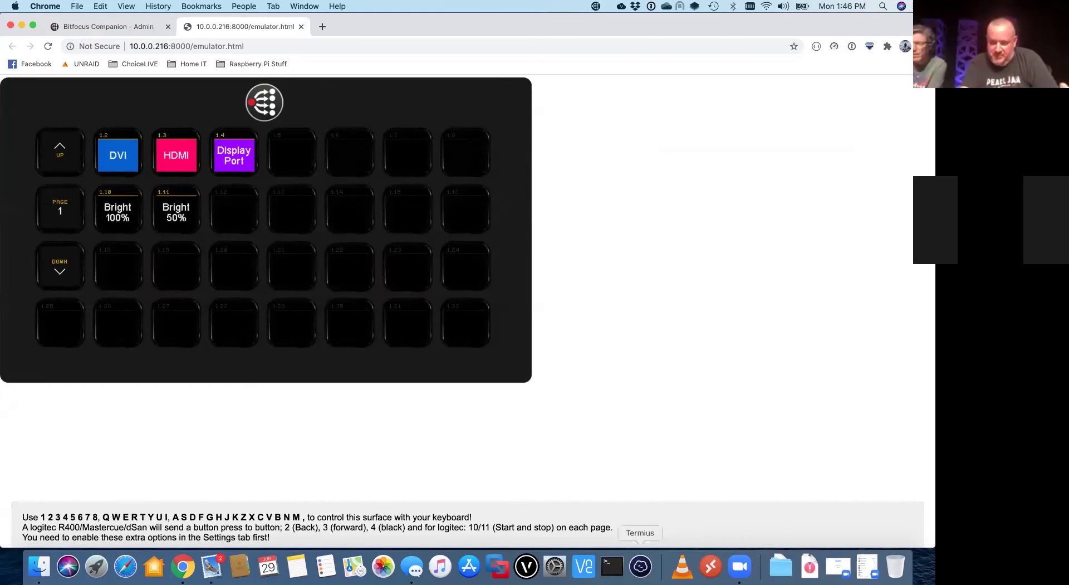
{"action": "left_click", "coordinate": [740, 566]}
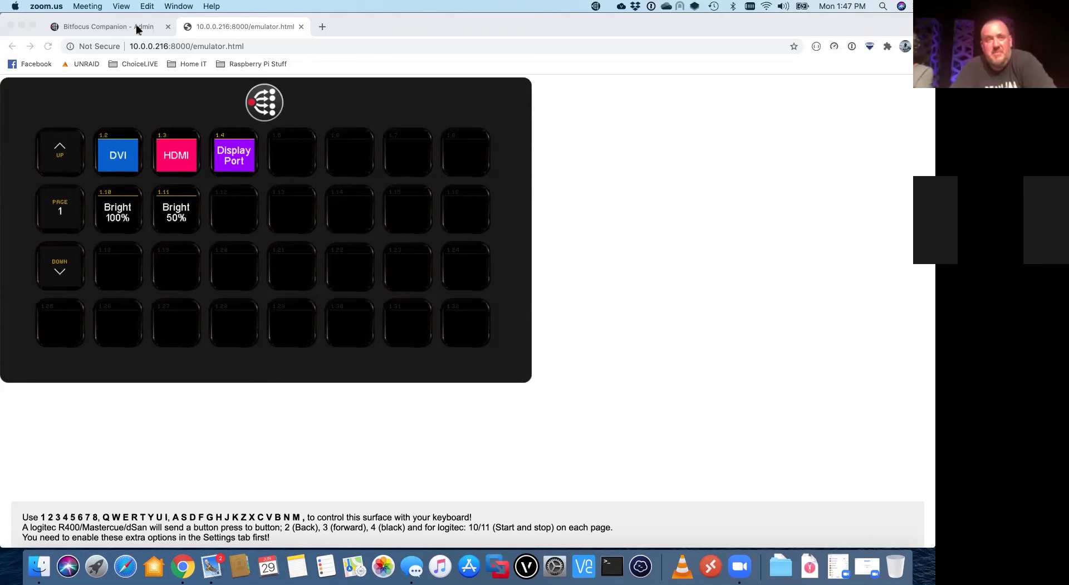
{"action": "left_click", "coordinate": [109, 30]}
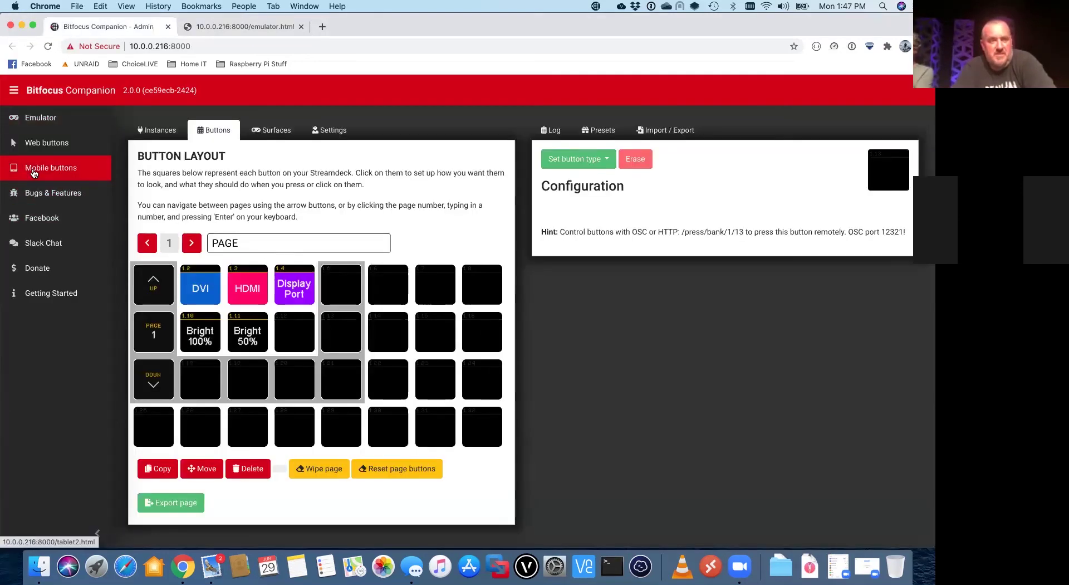
Examine the list of connected surfaces and compare it with the emulator's button layout.
{"action": "left_click", "coordinate": [271, 129]}
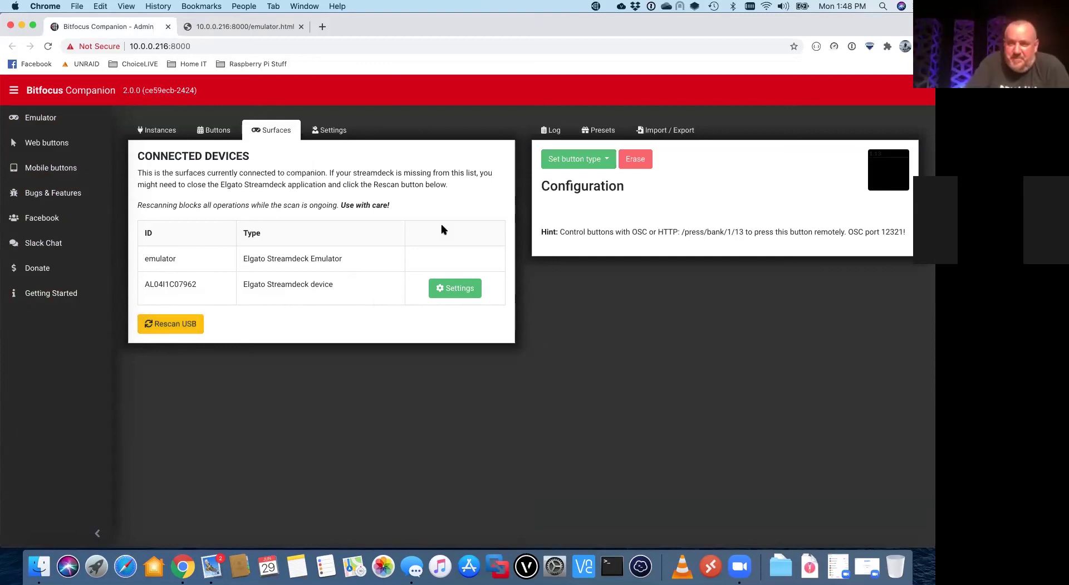
{"action": "left_click", "coordinate": [47, 130]}
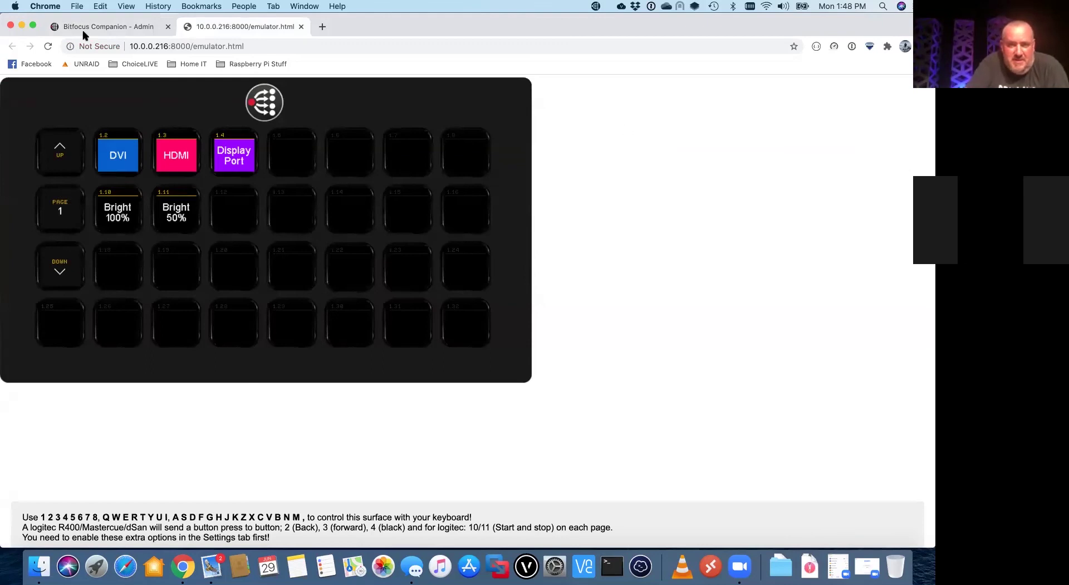
{"action": "left_click", "coordinate": [142, 26]}
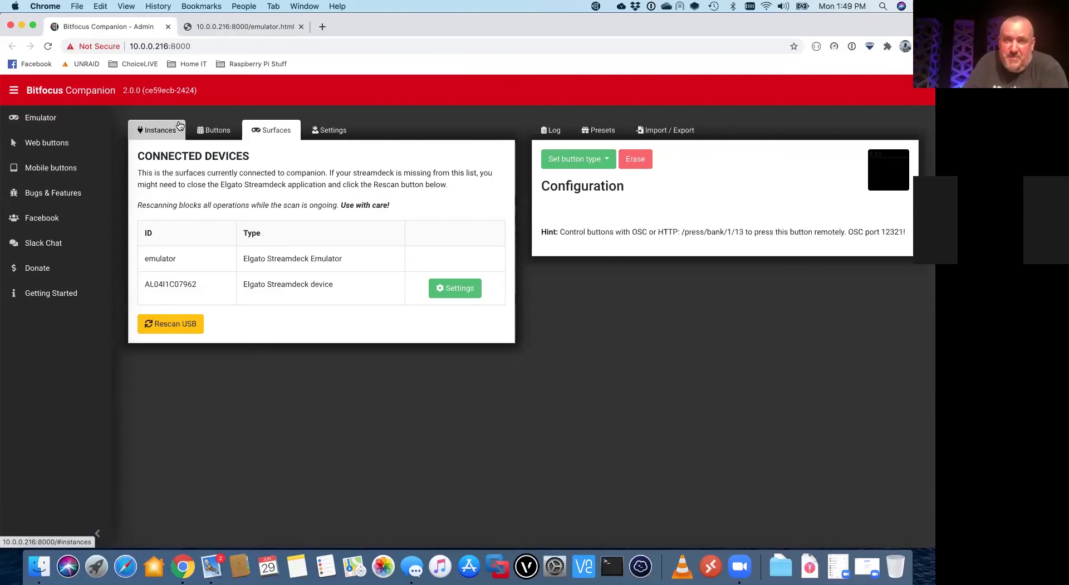
Browse the instance modules by category and manufacturer, and add a Blackmagic Design ATEM instance.
{"action": "left_click", "coordinate": [151, 129]}
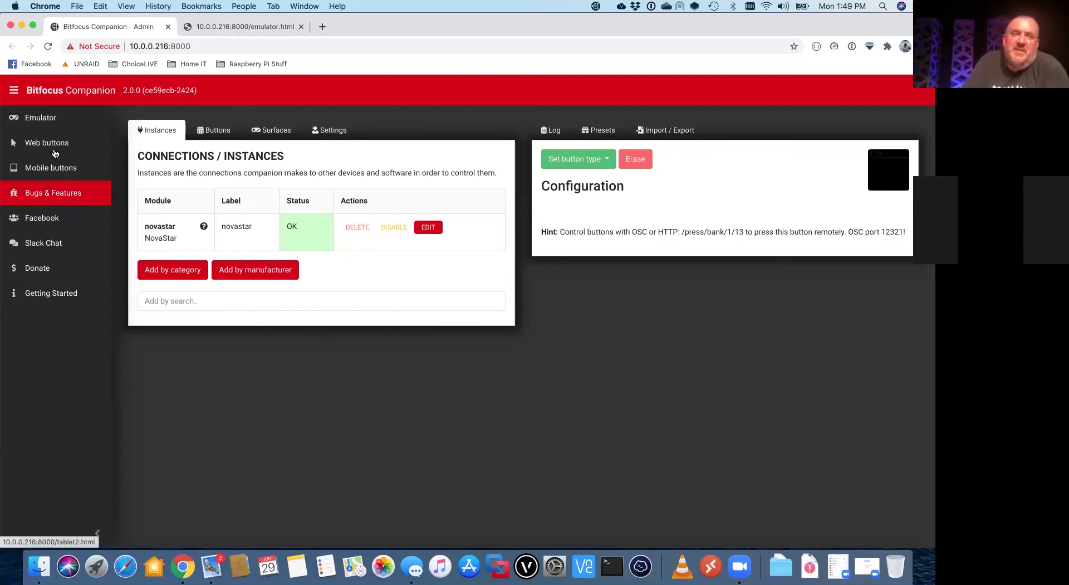
{"action": "left_click", "coordinate": [214, 130]}
{"action": "left_click", "coordinate": [257, 131]}
{"action": "left_click", "coordinate": [157, 130]}
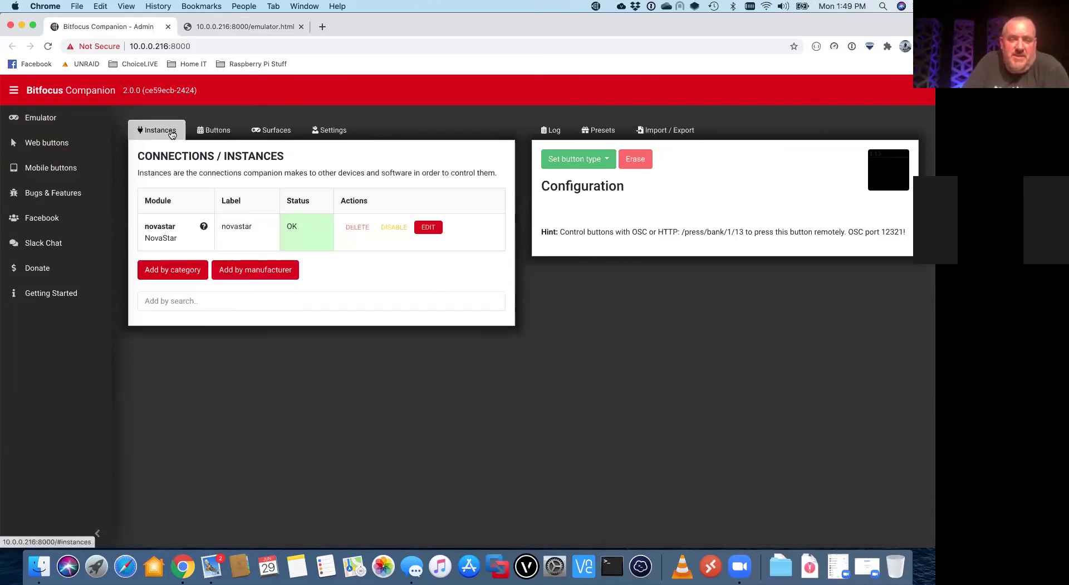
{"action": "left_click", "coordinate": [176, 272]}
{"action": "mouse_move", "coordinate": [177, 273]}
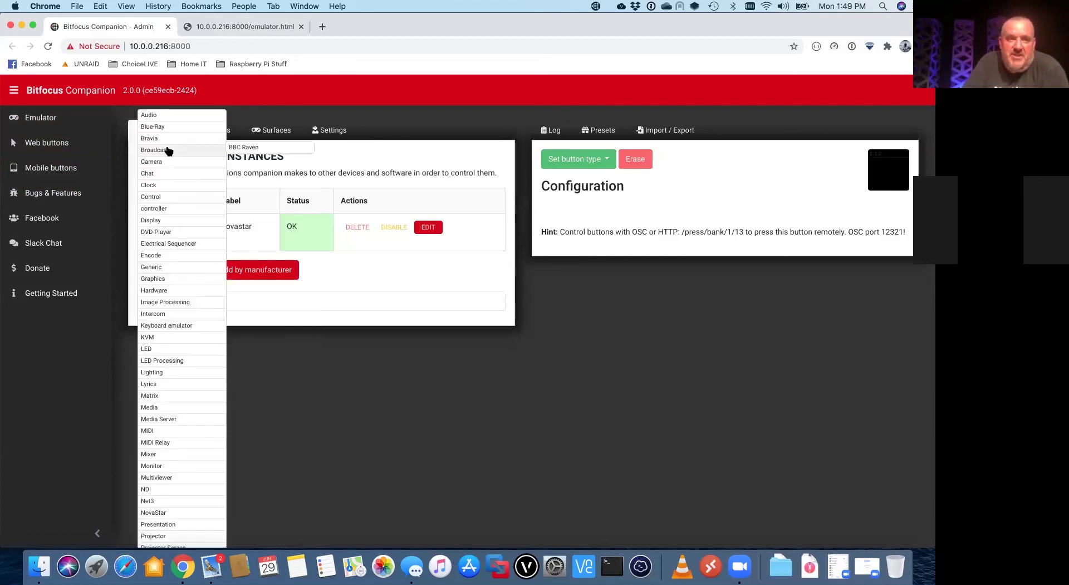
{"action": "left_click", "coordinate": [268, 271]}
{"action": "mouse_move", "coordinate": [268, 275]}
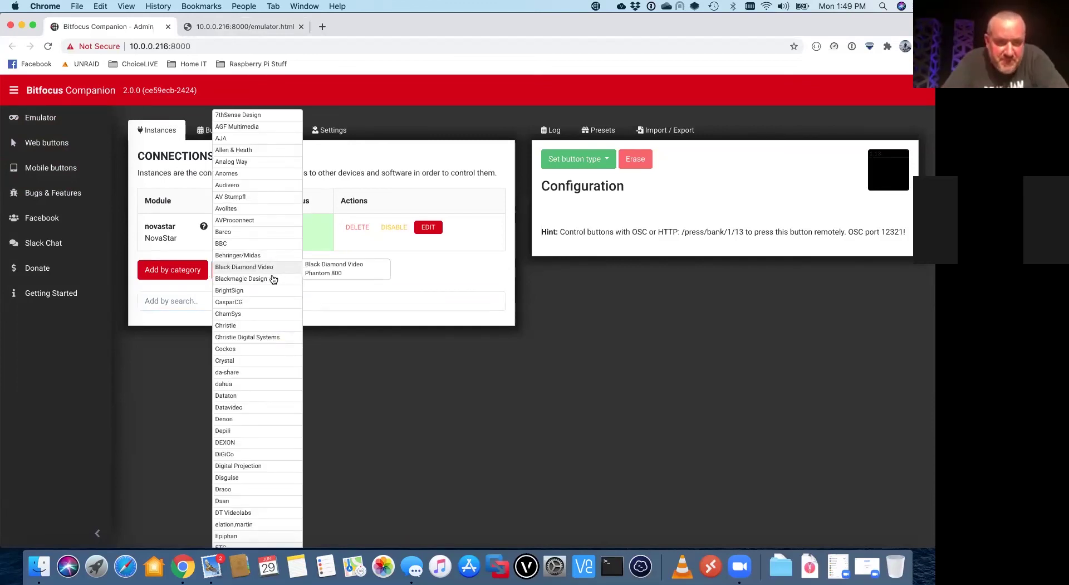
{"action": "left_click", "coordinate": [325, 275]}
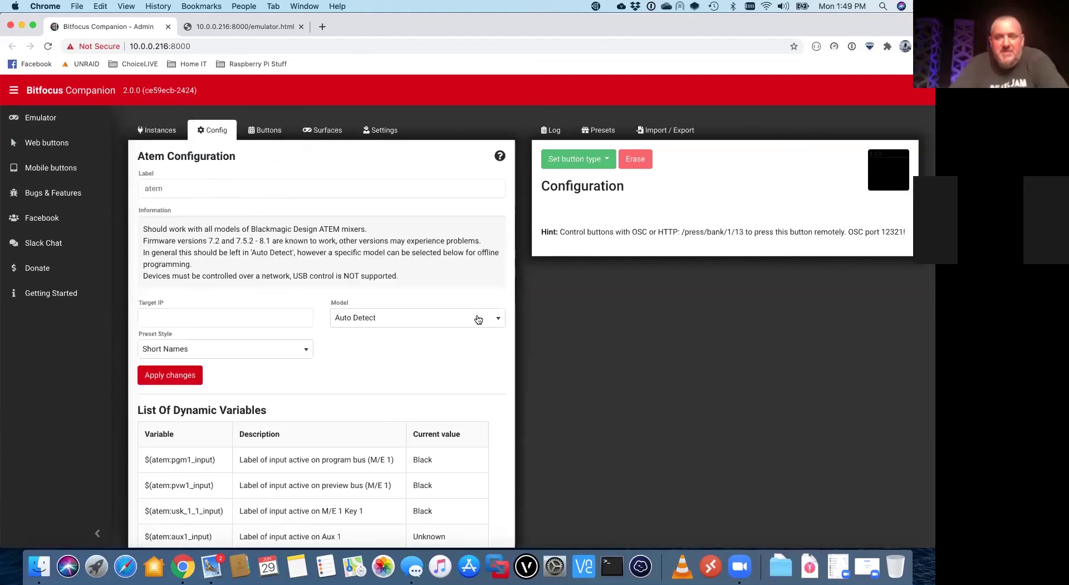
Examine the ATEM instance's list of dynamic variables, check the emulator briefly, and return to the start of the Atem configuration.
{"action": "scroll", "coordinate": [346, 352], "scroll_direction": "down", "scroll_amount": 8}
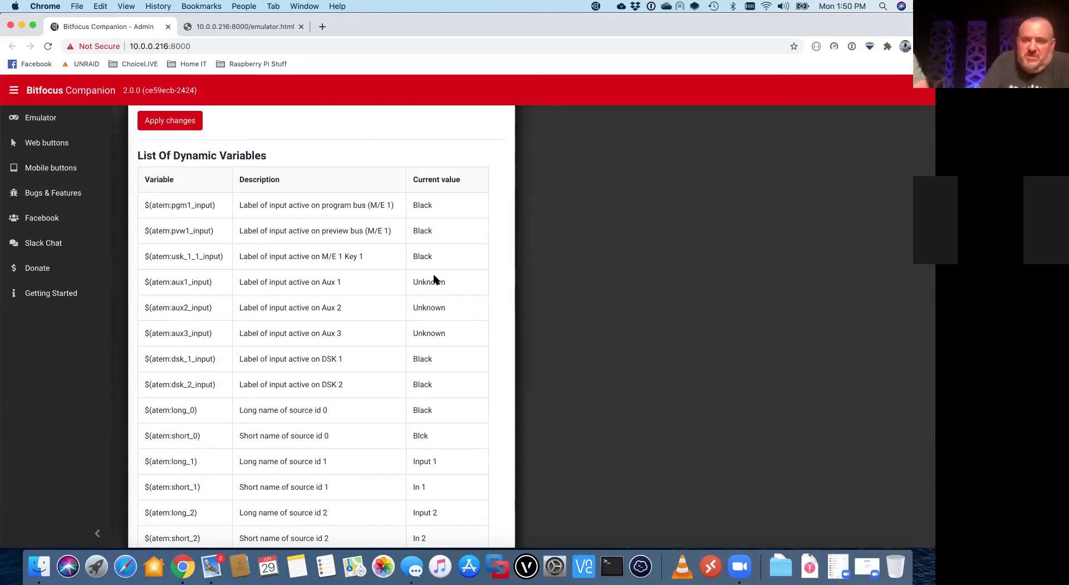
{"action": "scroll", "coordinate": [435, 281], "scroll_direction": "down", "scroll_amount": 2}
{"action": "scroll", "coordinate": [435, 280], "scroll_direction": "down", "scroll_amount": 5}
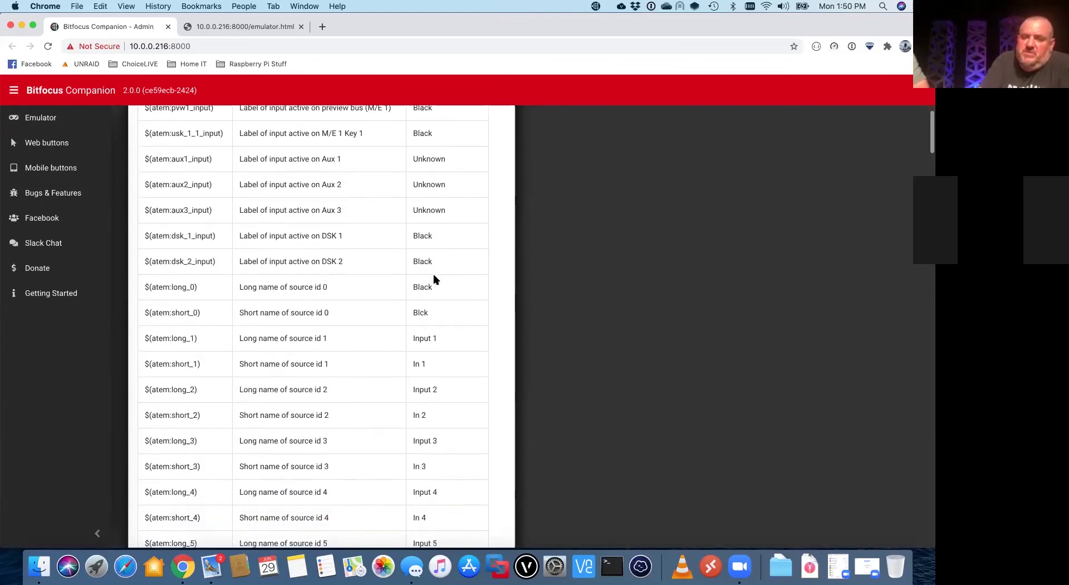
{"action": "scroll", "coordinate": [435, 280], "scroll_direction": "down", "scroll_amount": 20}
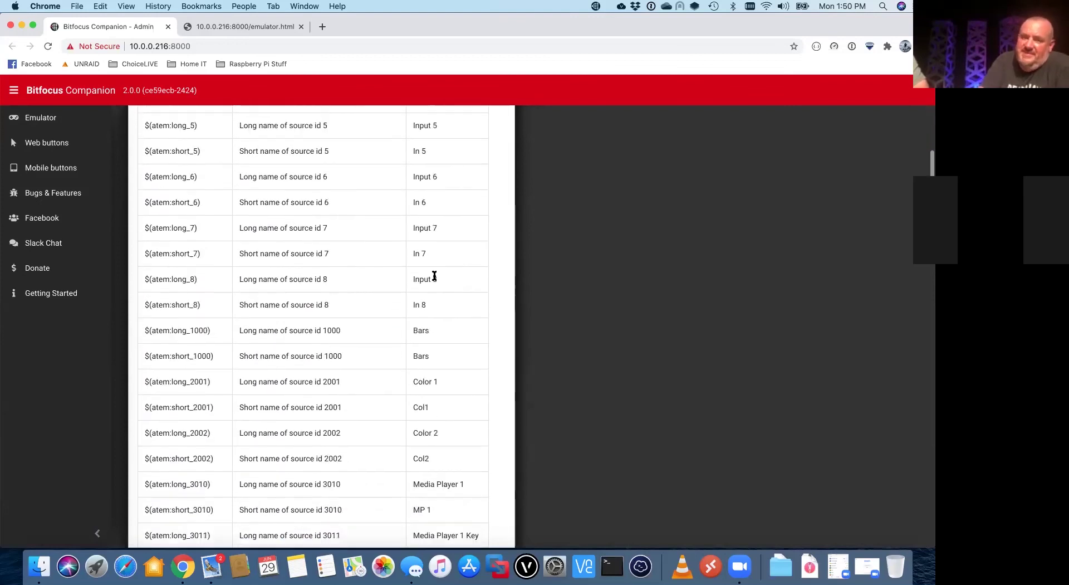
{"action": "scroll", "coordinate": [435, 279], "scroll_direction": "down", "scroll_amount": 20}
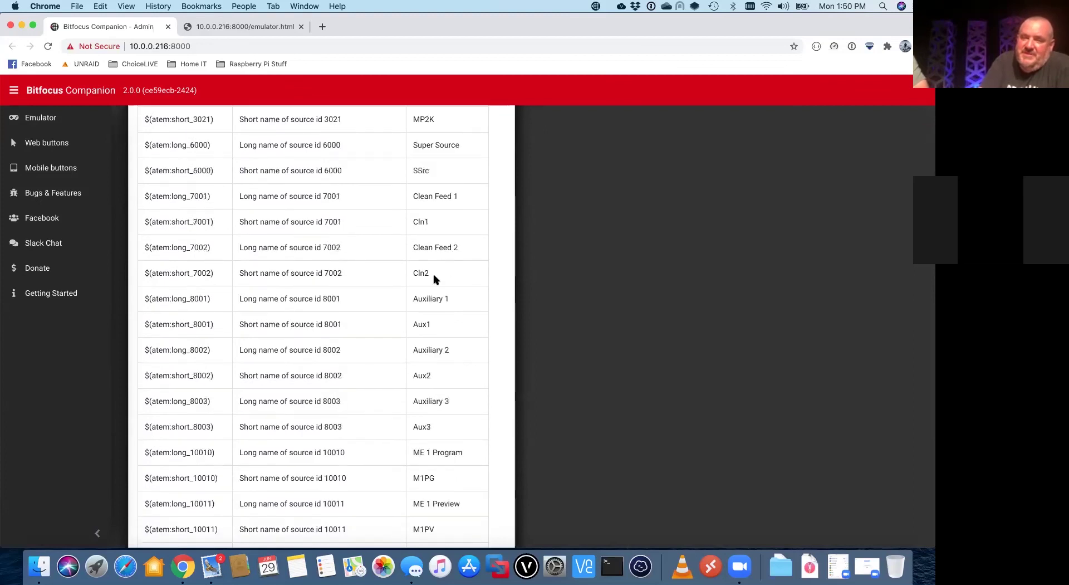
{"action": "scroll", "coordinate": [435, 279], "scroll_direction": "up", "scroll_amount": 15}
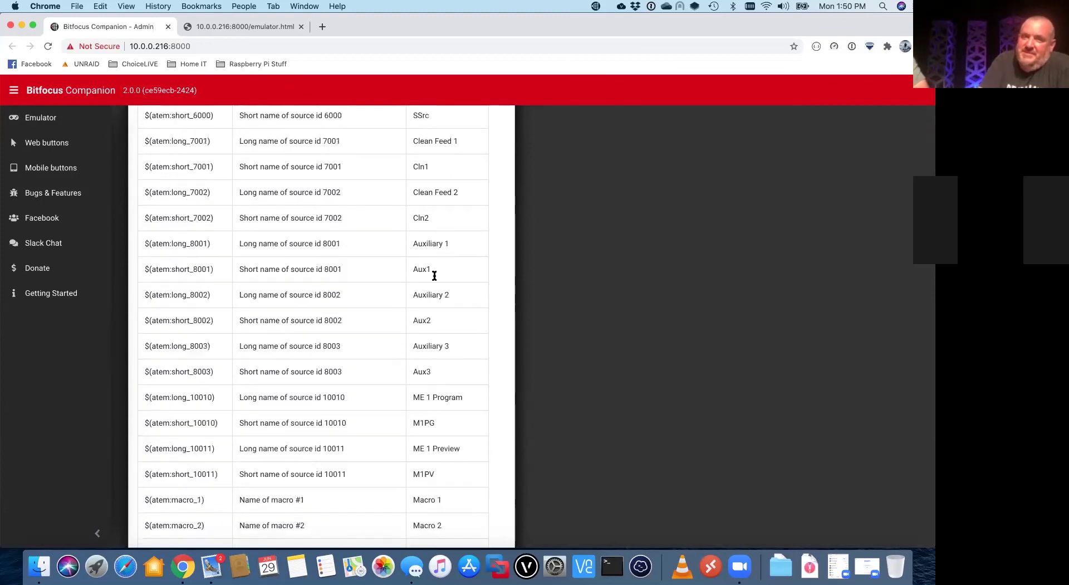
{"action": "left_click", "coordinate": [37, 118]}
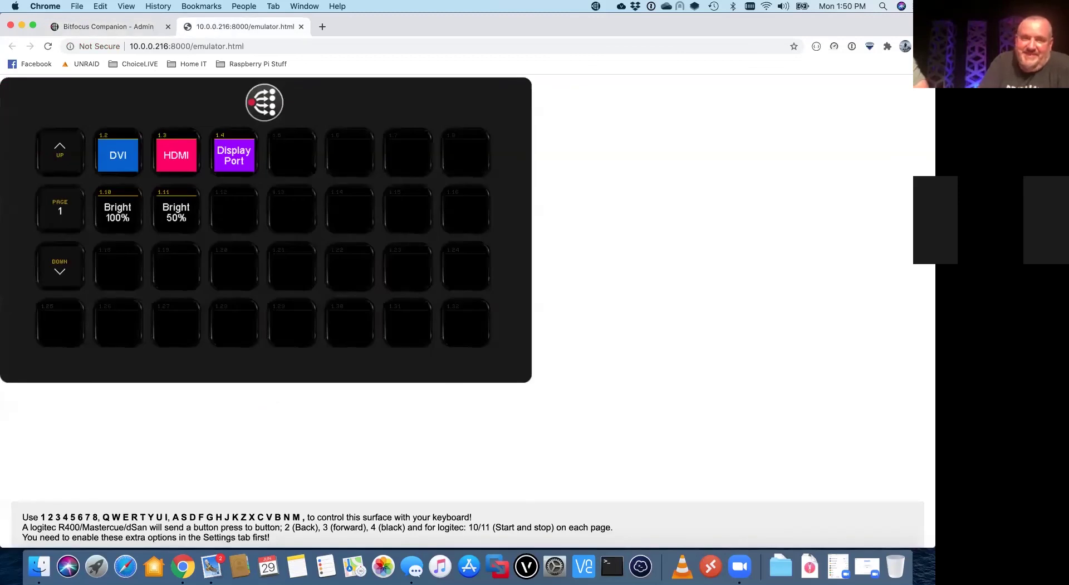
{"action": "left_click", "coordinate": [93, 28]}
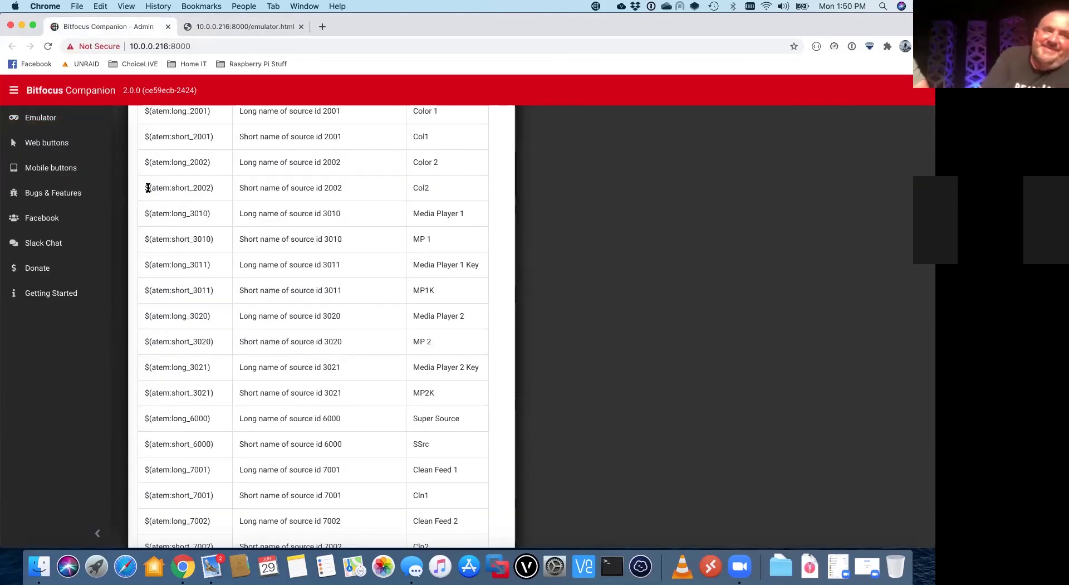
{"action": "scroll", "coordinate": [147, 188], "scroll_direction": "up", "scroll_amount": 15}
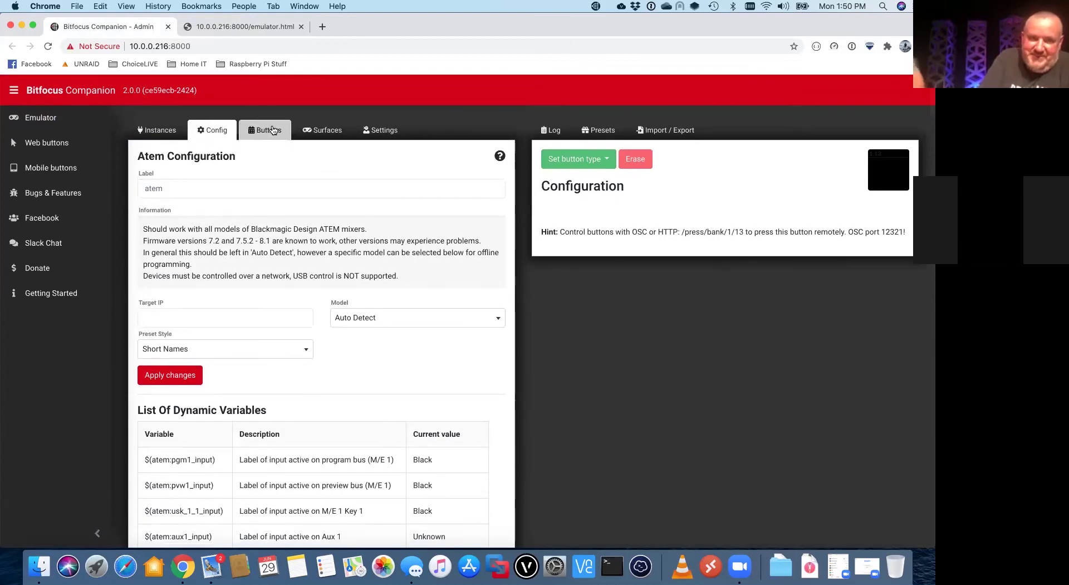
Search the instance modules for "nova" and add a second NovaStar NovaPro HD instance.
{"action": "left_click", "coordinate": [272, 131]}
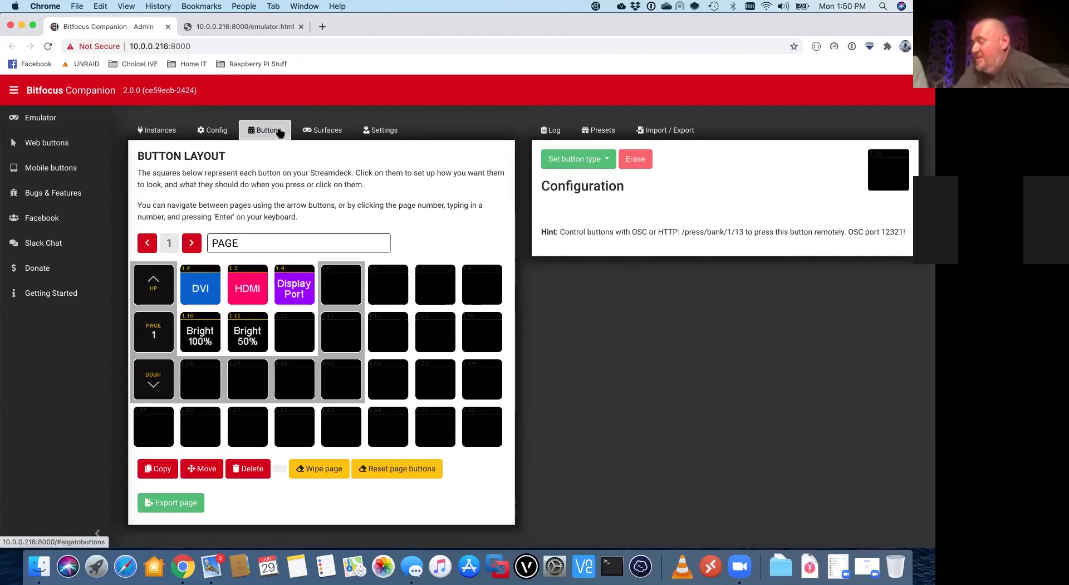
{"action": "left_click", "coordinate": [201, 130]}
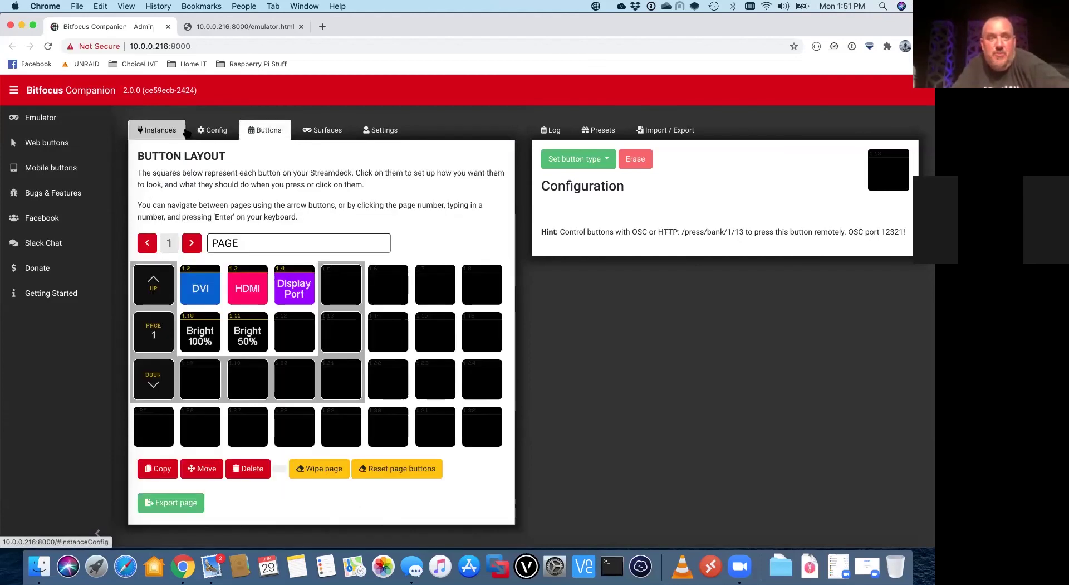
{"action": "left_click", "coordinate": [185, 131]}
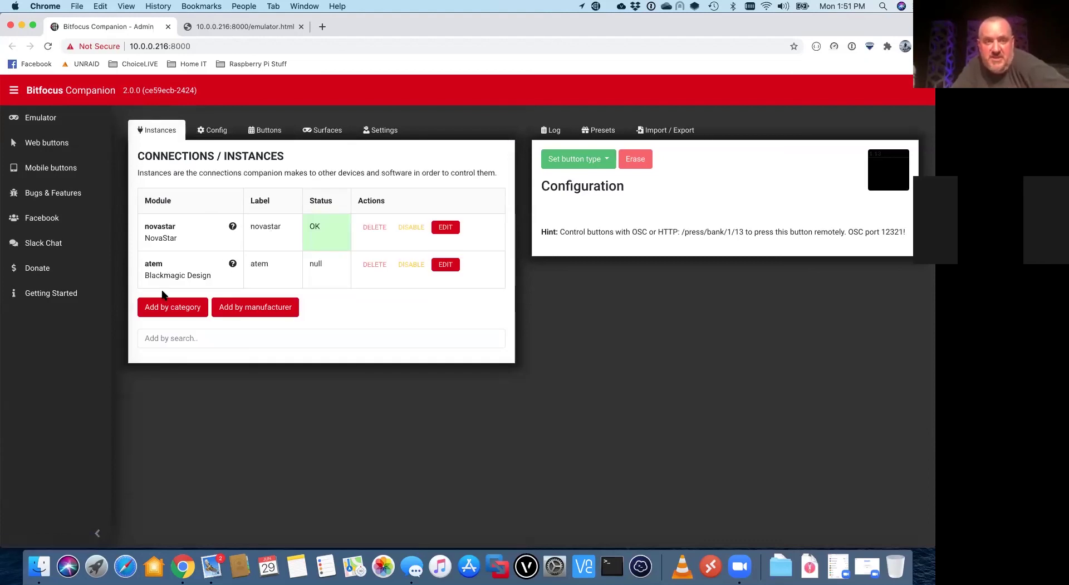
{"action": "left_click", "coordinate": [186, 338]}
{"action": "type", "text": "nova"}
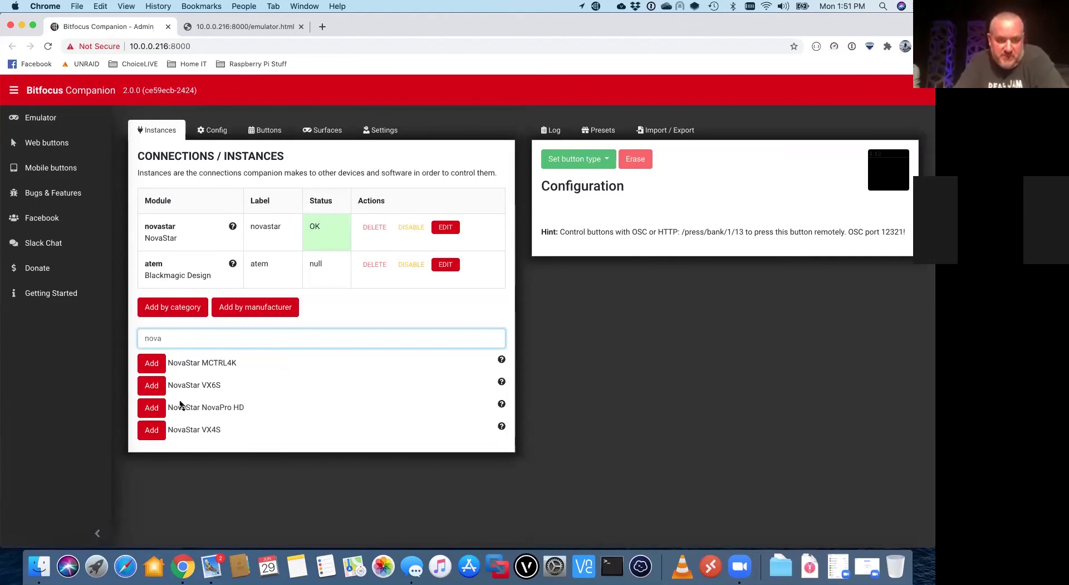
{"action": "left_click", "coordinate": [152, 408]}
Set the new NovaStar instance's IP address to 10.0.0.99 and its model to NovaPro HD, apply the changes, and return to the instance list.
{"action": "left_click", "coordinate": [211, 269]}
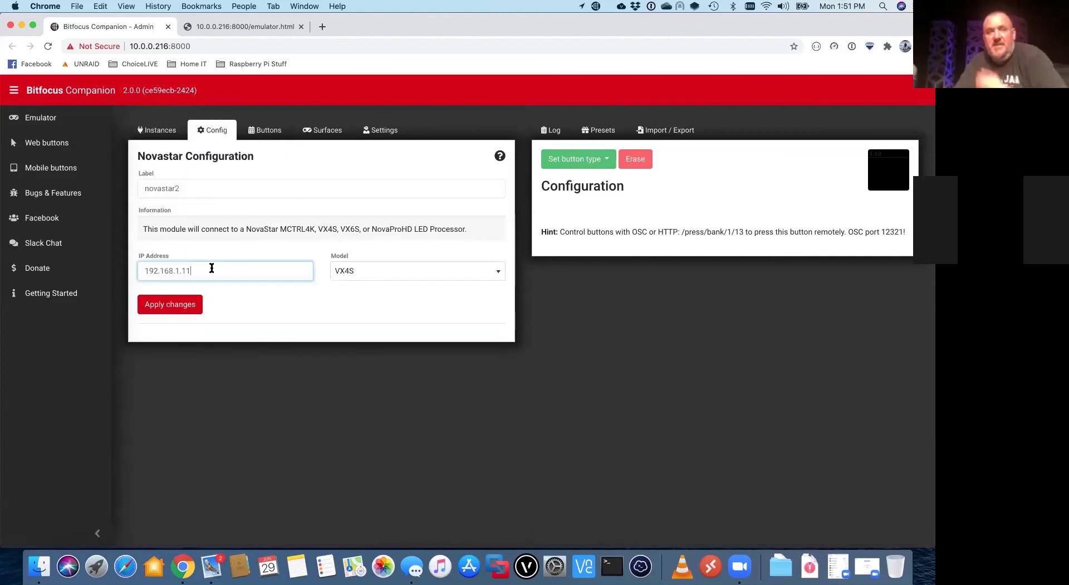
{"action": "key", "text": "BackSpace"}
{"action": "key", "text": "BackSpace"}
{"action": "key", "text": "BackSpace"}
{"action": "key", "text": "BackSpace"}
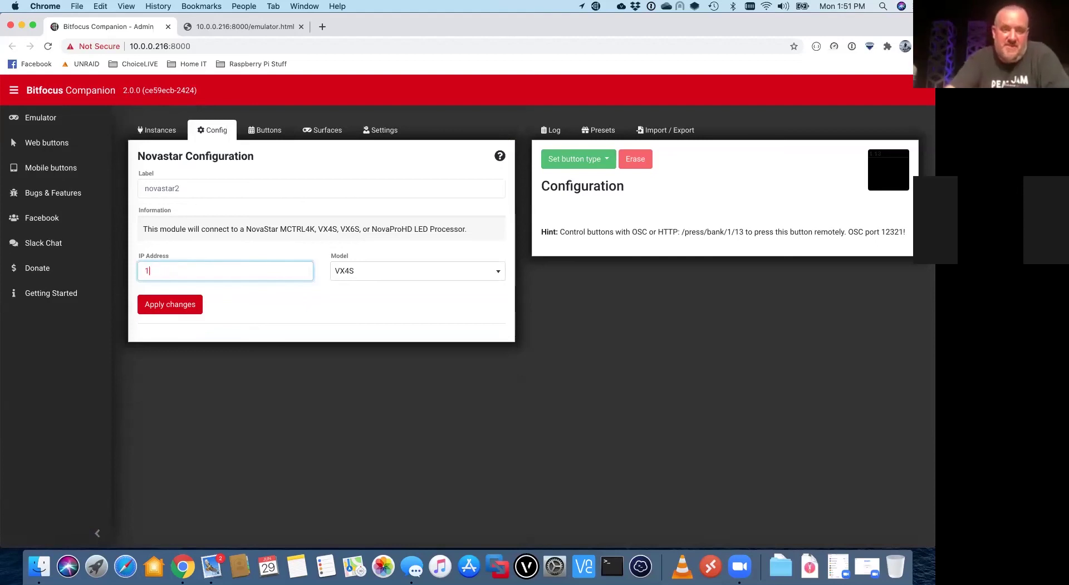
{"action": "type", "text": "0.0.0.0"}
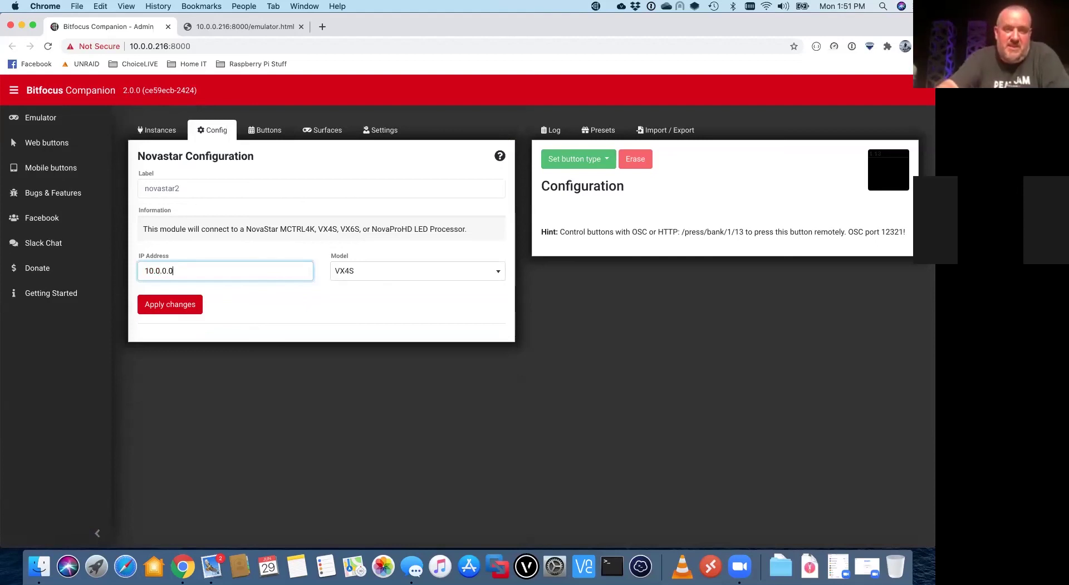
{"action": "type", "text": "99"}
{"action": "left_click", "coordinate": [403, 271]}
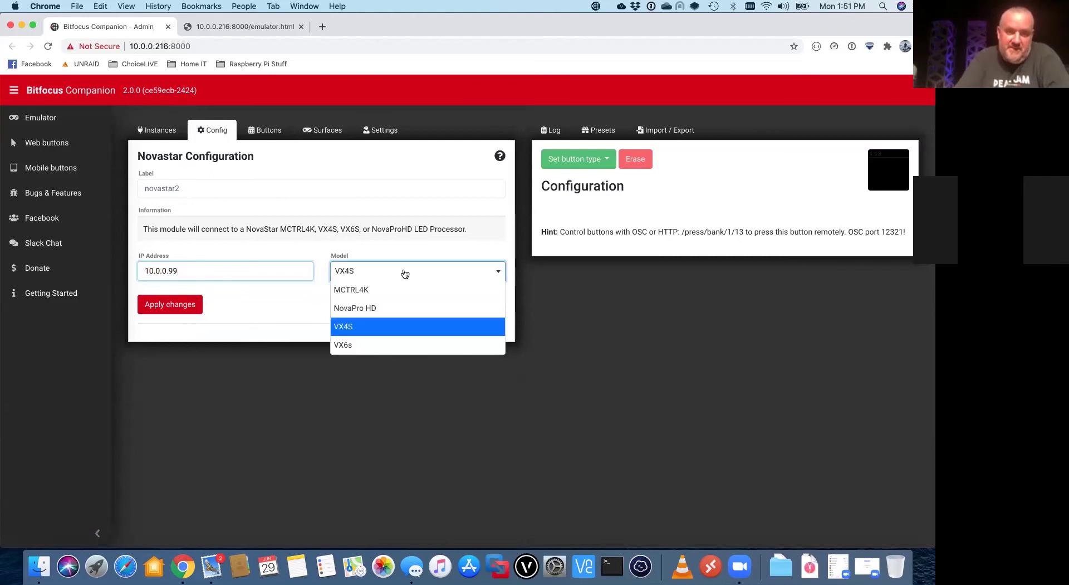
{"action": "left_click", "coordinate": [372, 306]}
{"action": "left_click", "coordinate": [201, 305]}
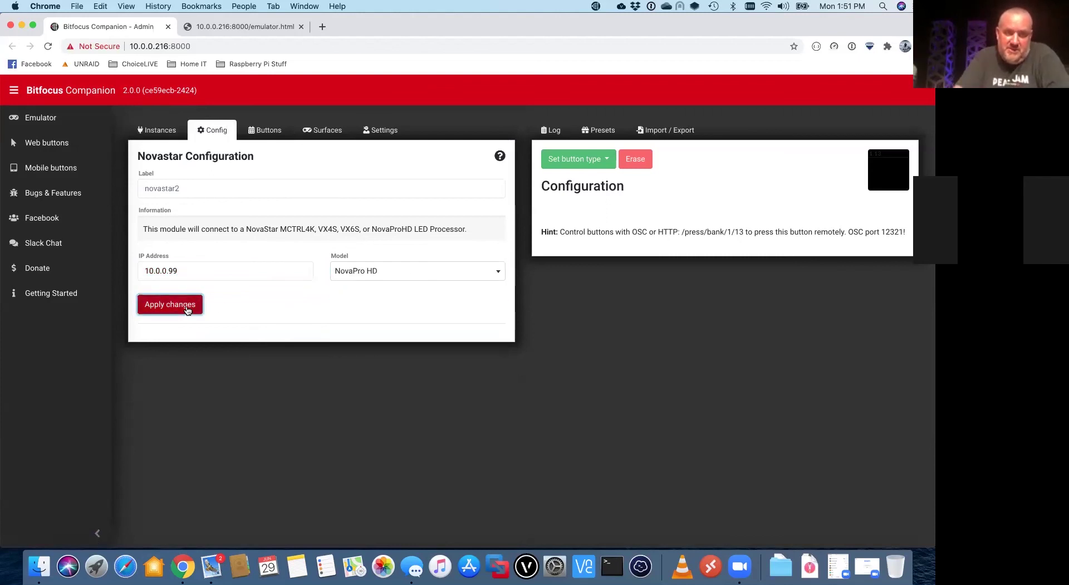
{"action": "left_click", "coordinate": [149, 138]}
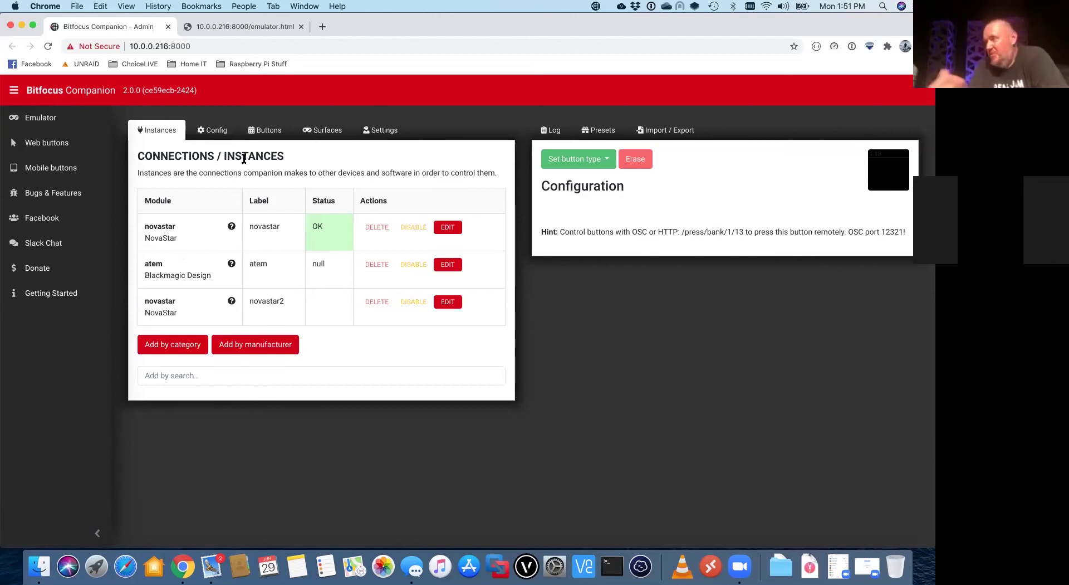
Make the empty button 1.18 on page 1 a regular button.
{"action": "left_click", "coordinate": [264, 130]}
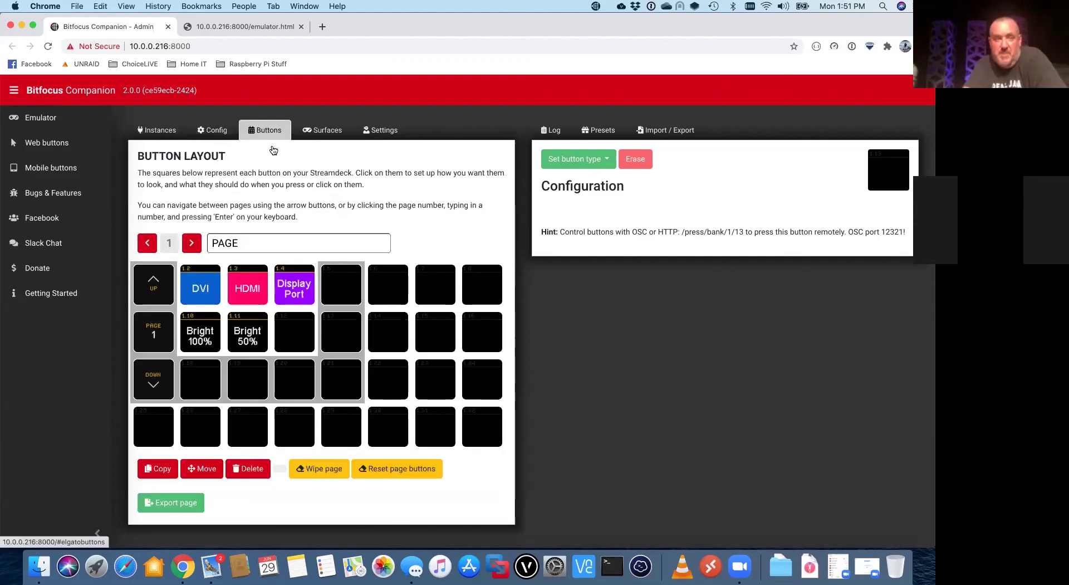
{"action": "left_click", "coordinate": [202, 379]}
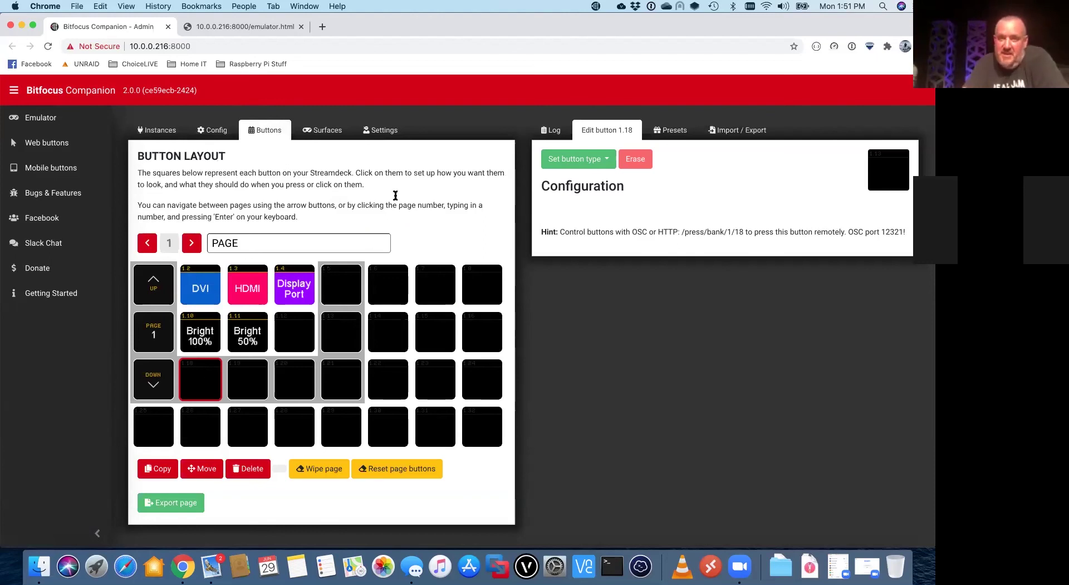
{"action": "left_click", "coordinate": [582, 159]}
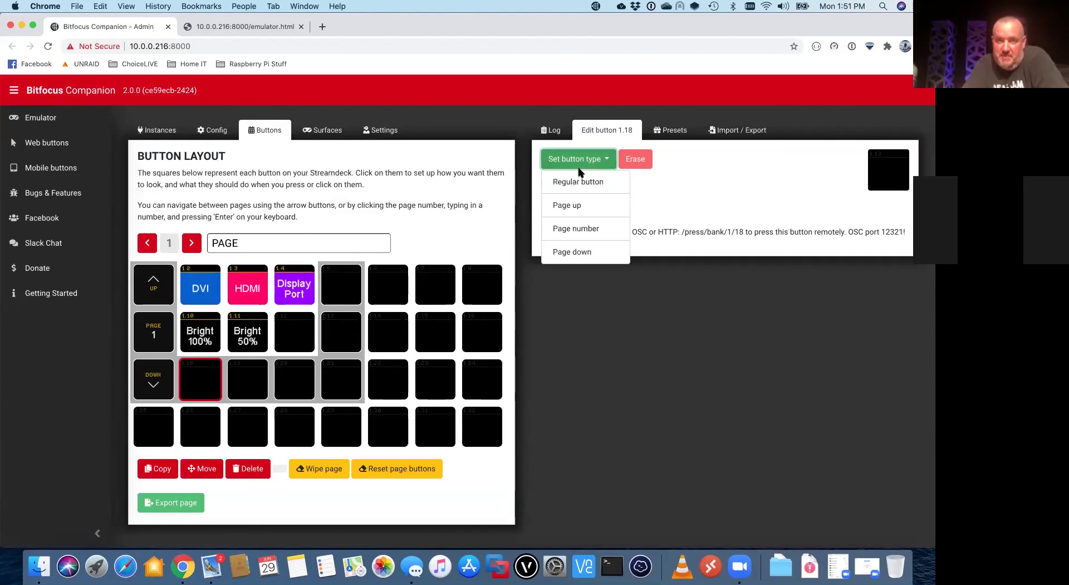
{"action": "left_click", "coordinate": [577, 181]}
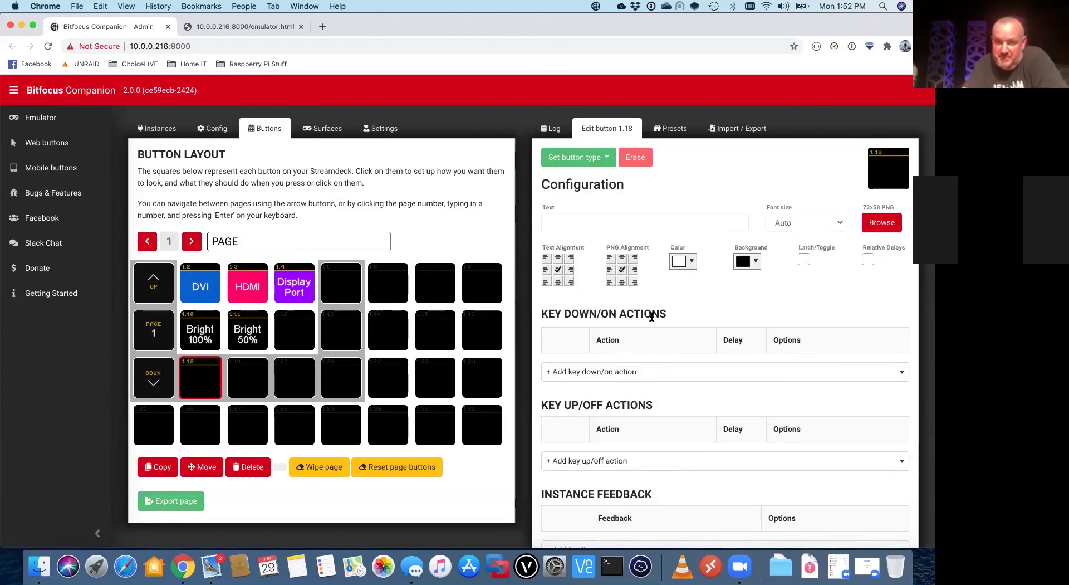
Add the "novastar2: Change Input" key down action to button 1.18, and select the empty button 1.12.
{"action": "scroll", "coordinate": [653, 318], "scroll_direction": "down", "scroll_amount": 2}
{"action": "left_click", "coordinate": [611, 305]}
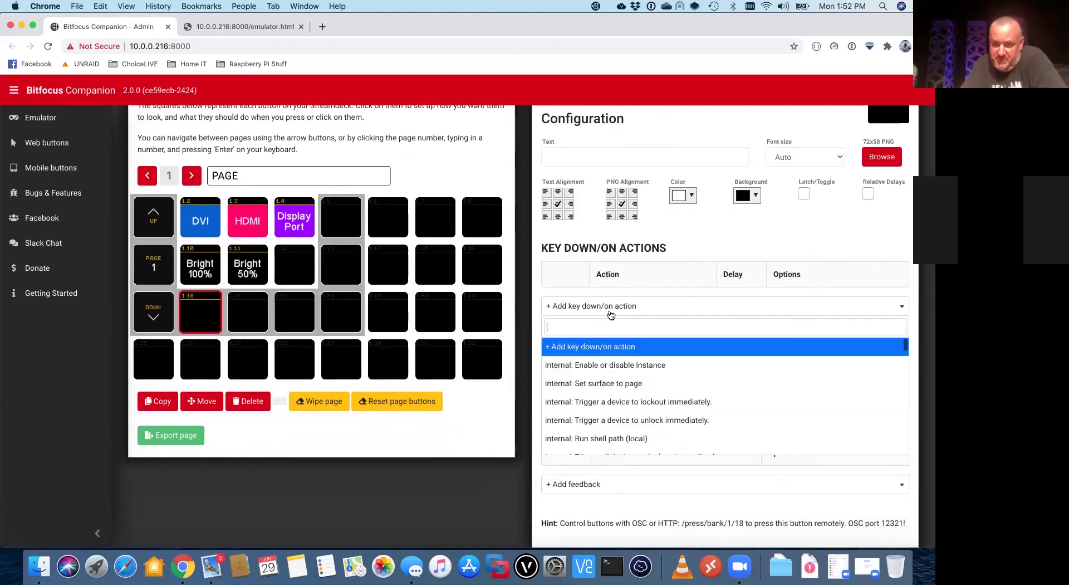
{"action": "scroll", "coordinate": [610, 367], "scroll_direction": "down", "scroll_amount": 10}
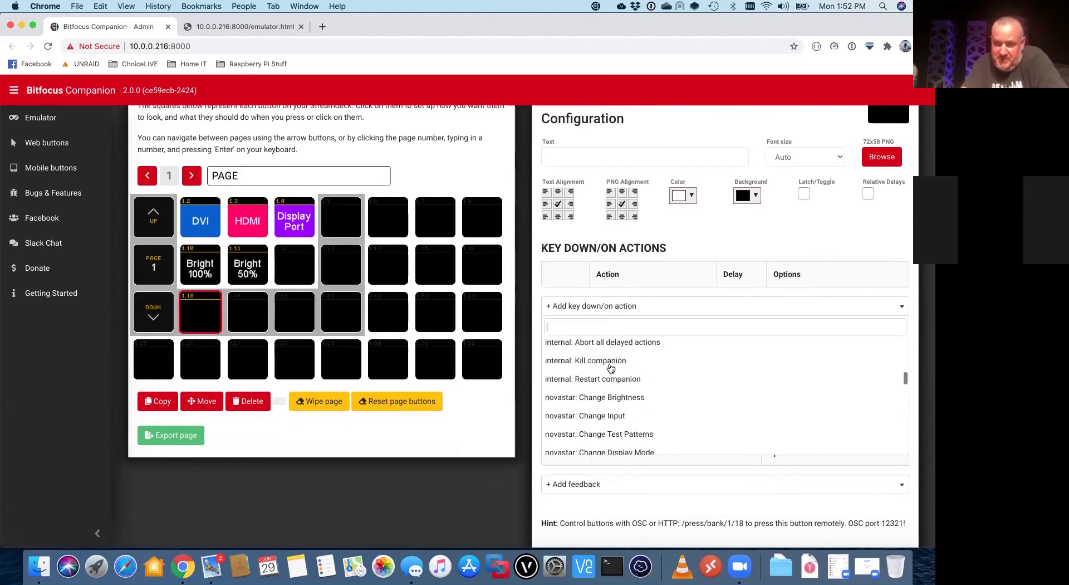
{"action": "scroll", "coordinate": [611, 368], "scroll_direction": "down", "scroll_amount": 8}
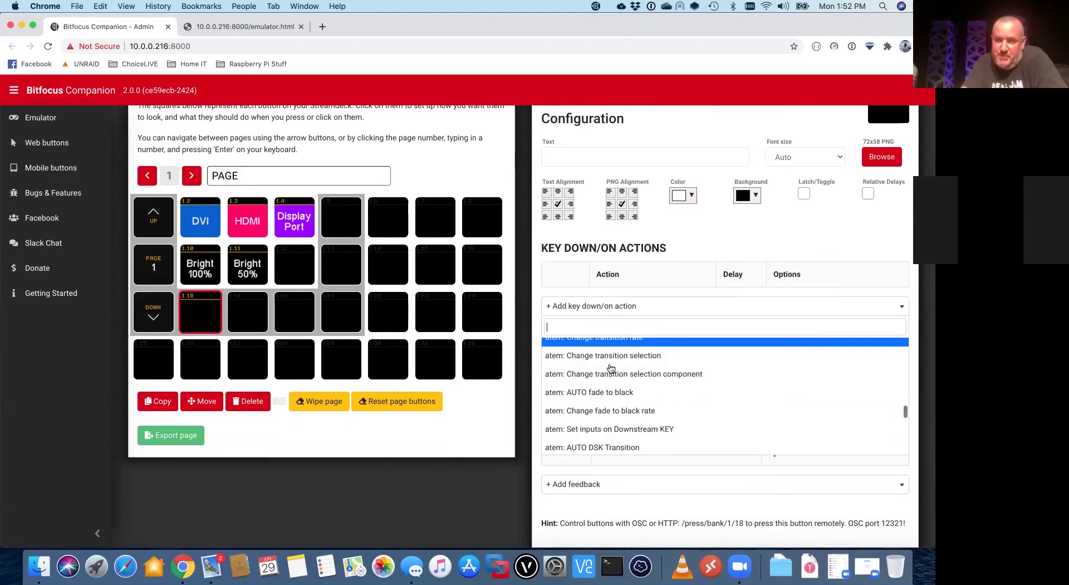
{"action": "scroll", "coordinate": [610, 368], "scroll_direction": "down", "scroll_amount": 8}
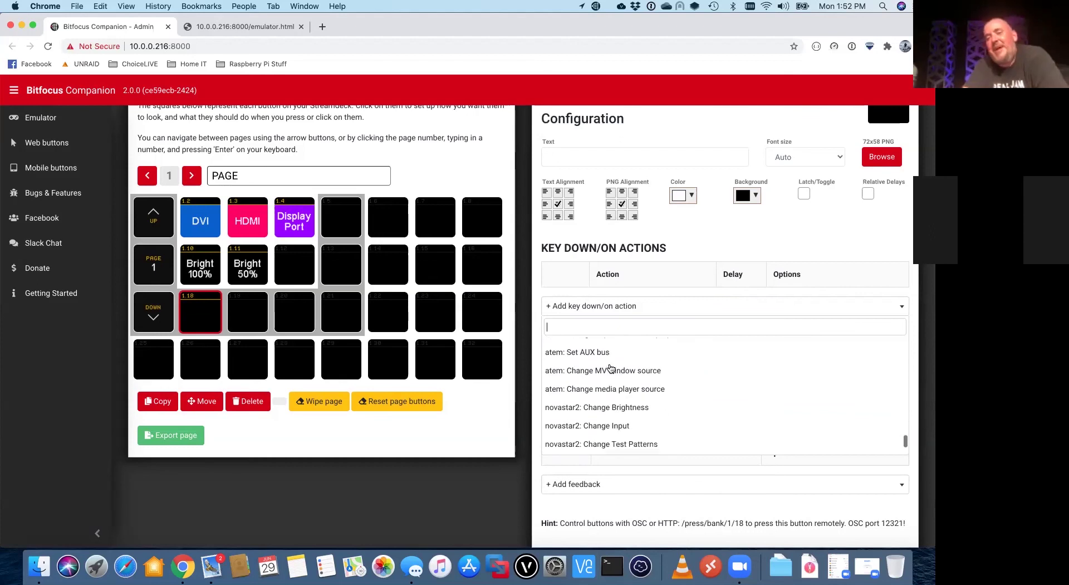
{"action": "scroll", "coordinate": [611, 368], "scroll_direction": "down", "scroll_amount": 2}
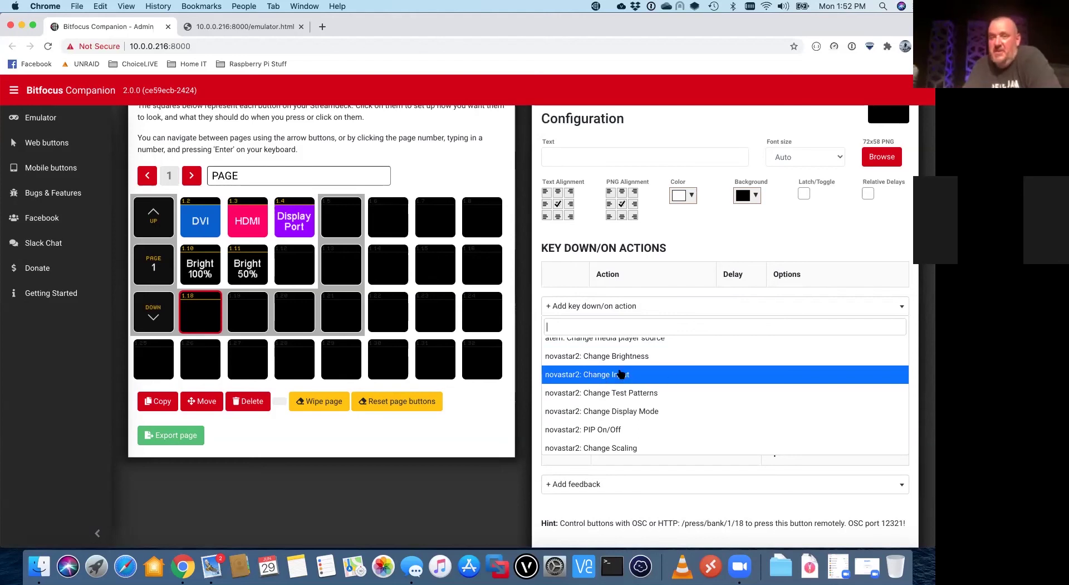
{"action": "left_click", "coordinate": [587, 374]}
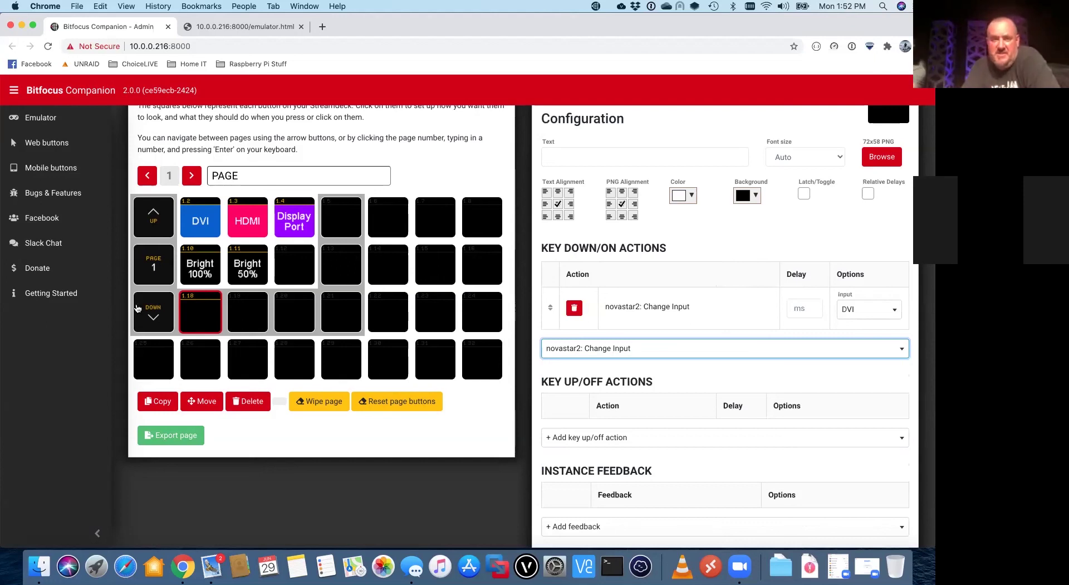
{"action": "left_click", "coordinate": [304, 284]}
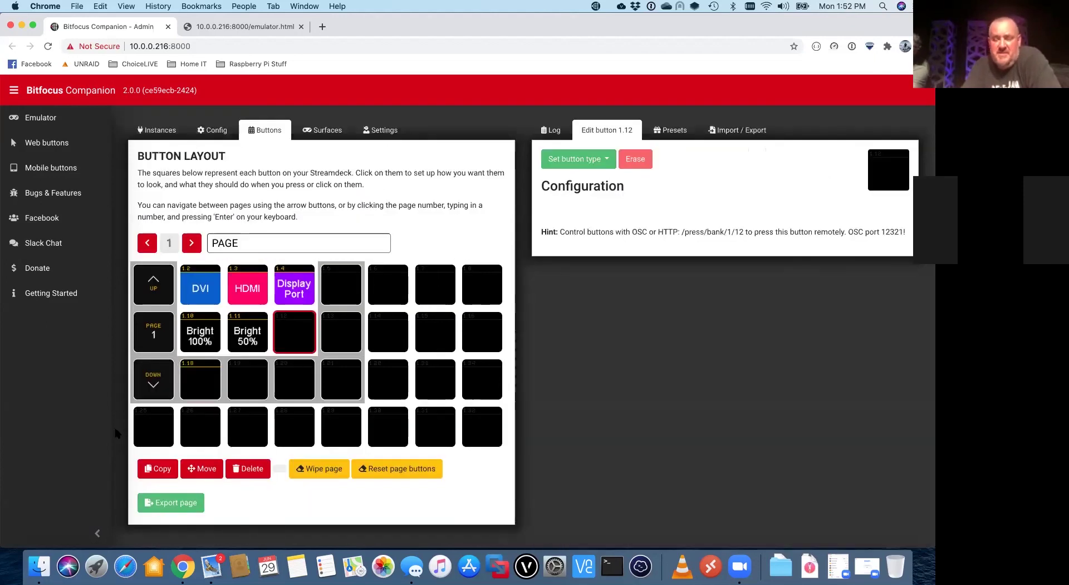